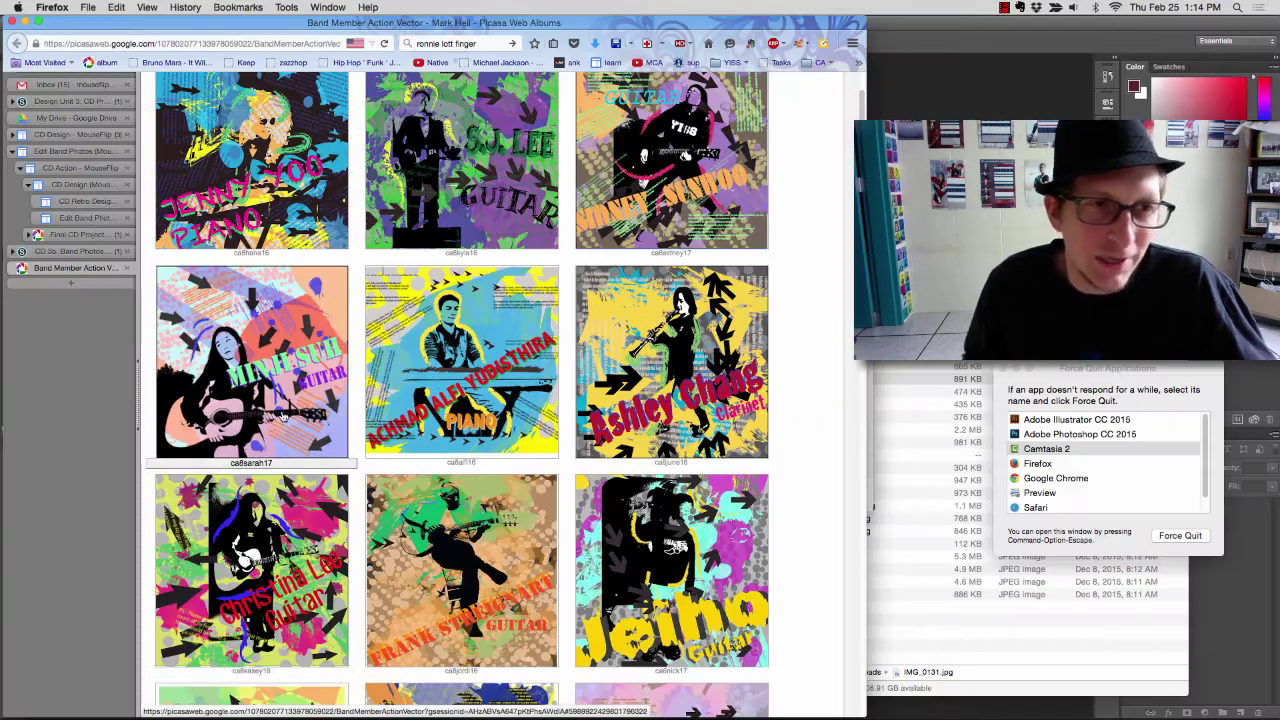
Step: Switch to Finder and preview the photos IMG_0131.jpg and IMG_8643.jpg in the Downloads folder
click(940, 385)
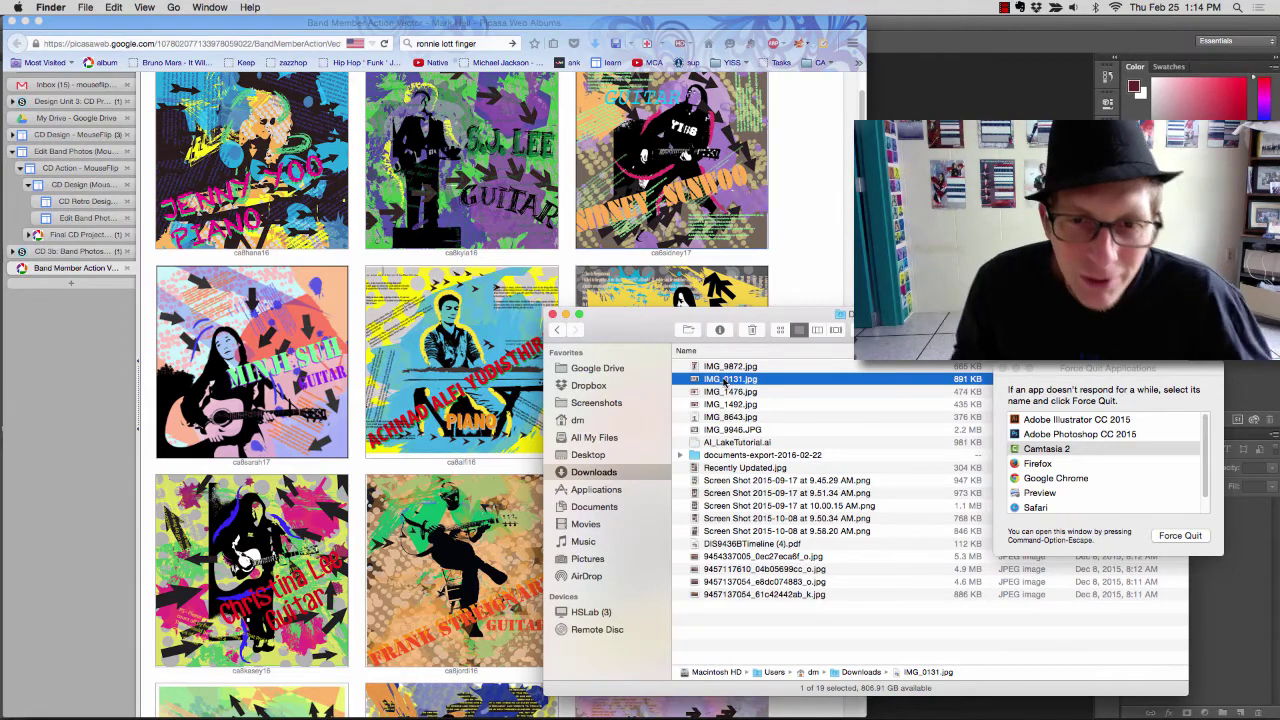
key(space)
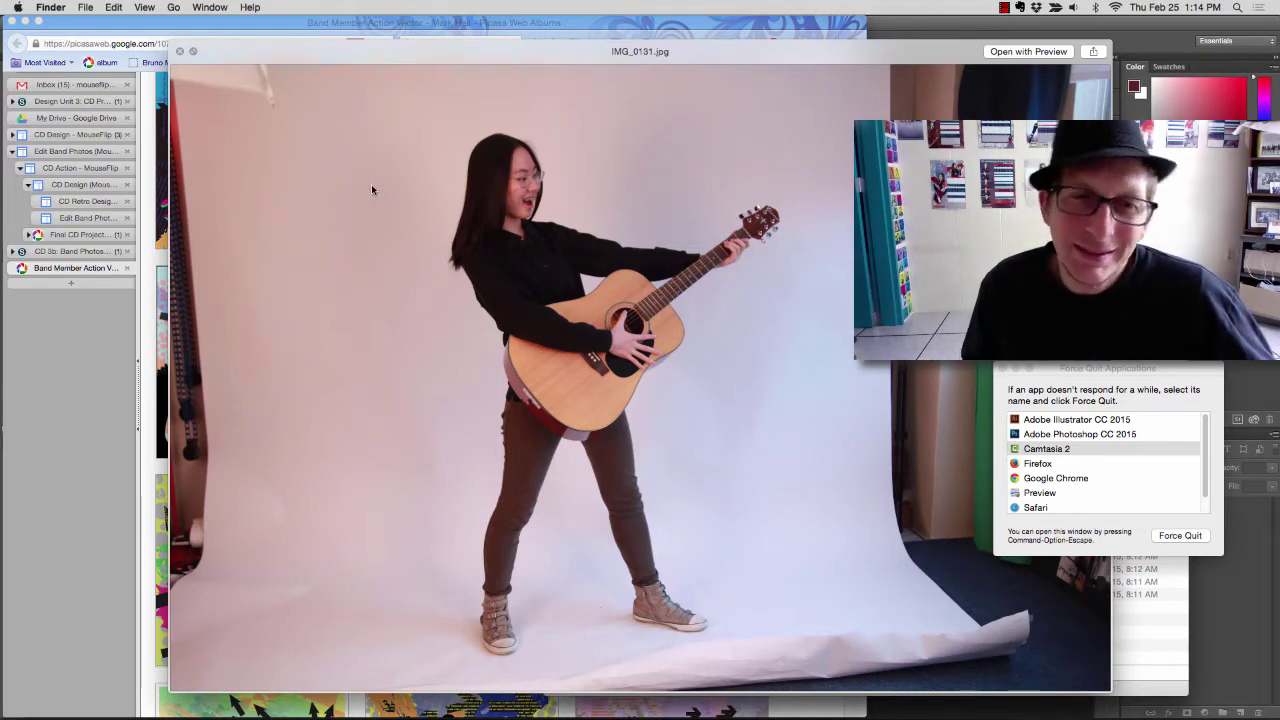
key(space)
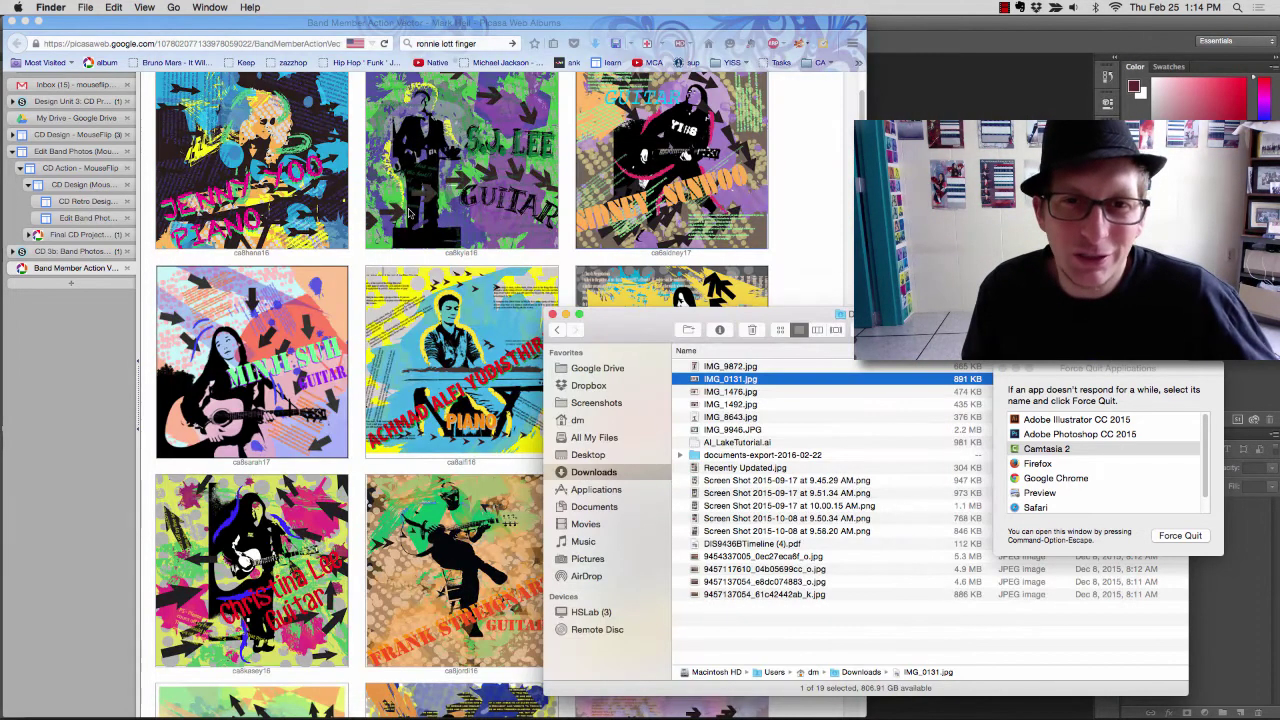
click(735, 417)
key(space)
key(space)
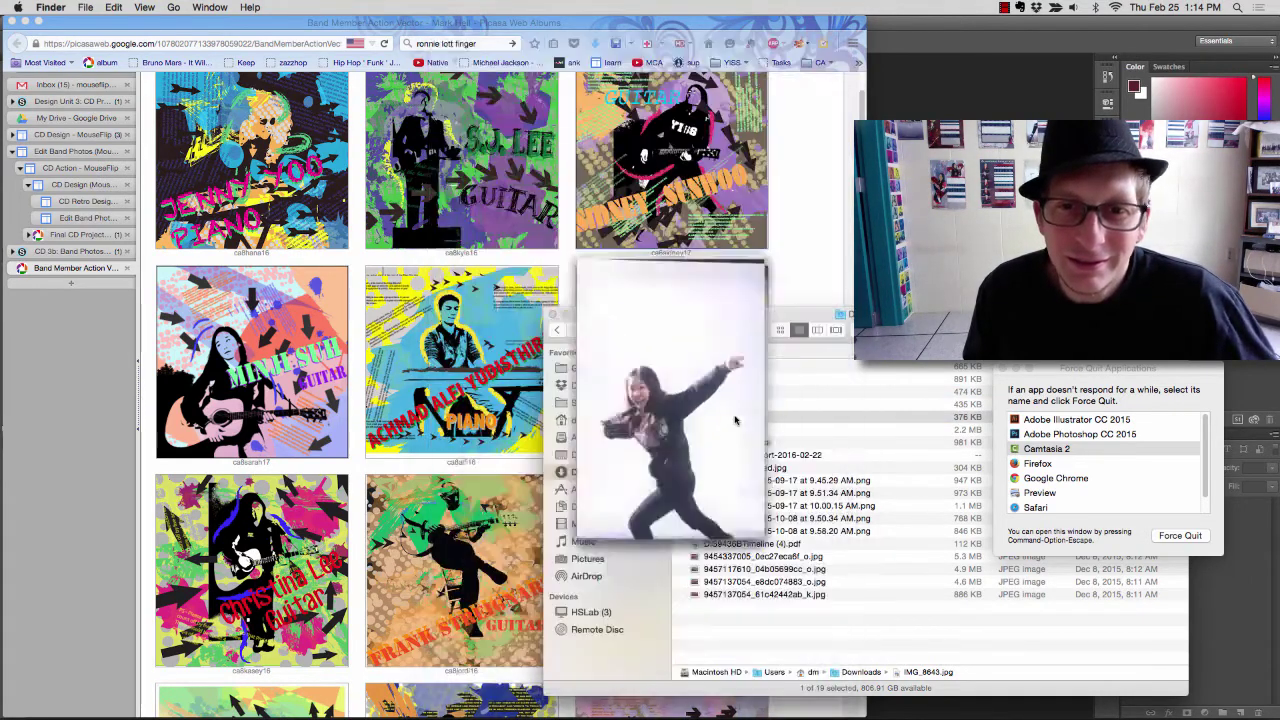
Step: Open IMG_0131.jpg from the Downloads folder in Photoshop
click(729, 379)
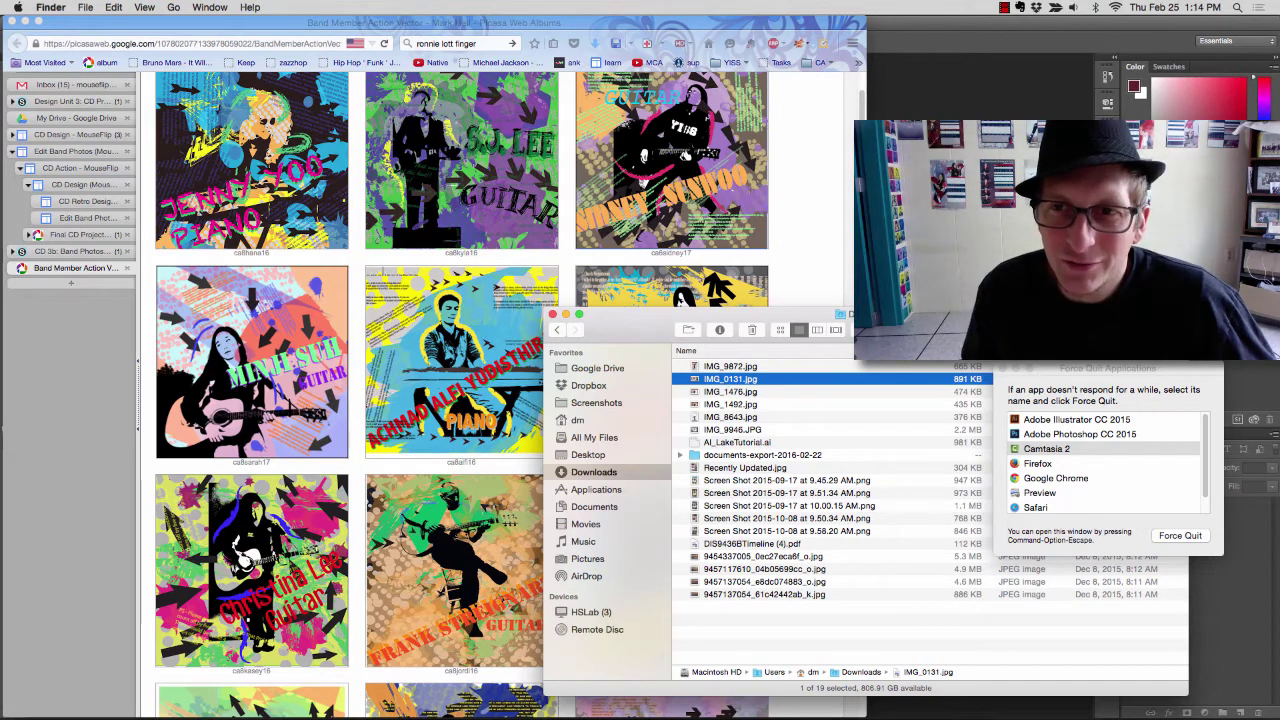
key(super+Tab)
drag(860, 300, 577, 250)
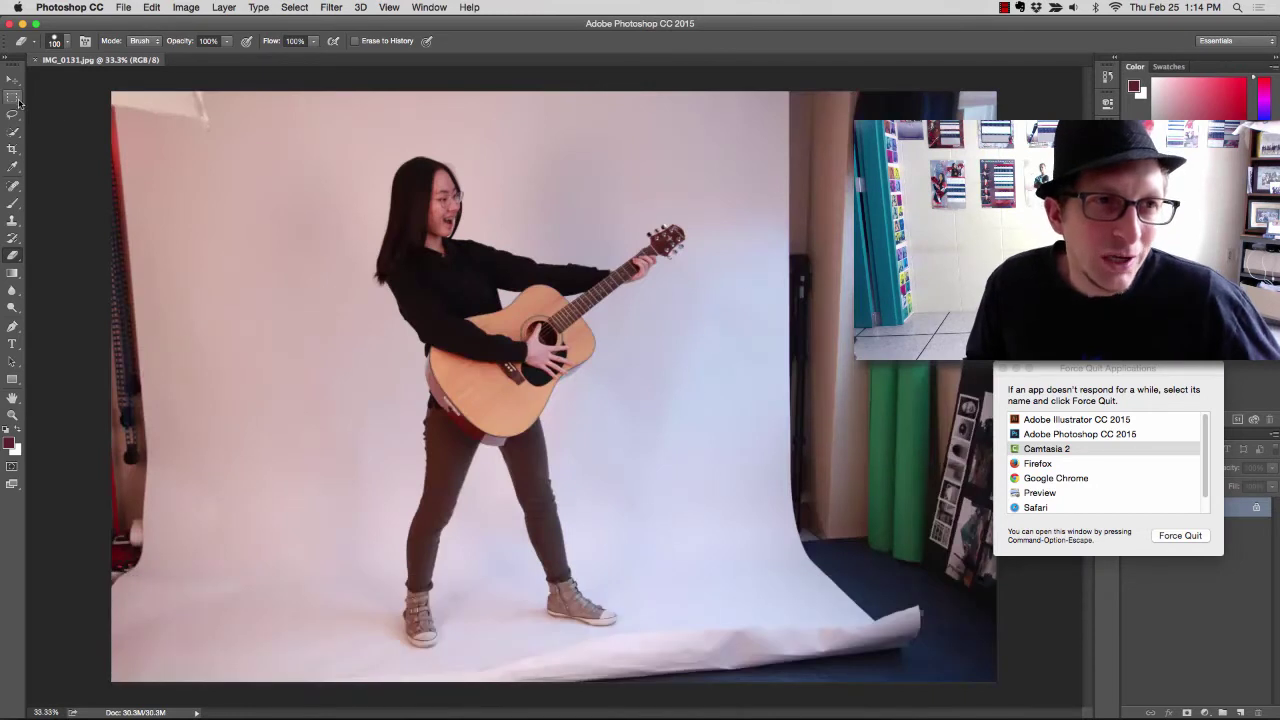
Step: Crop the photo to a rectangular selection closely framing the guitarist from head to shoes, and deselect
click(13, 98)
drag(358, 138, 692, 658)
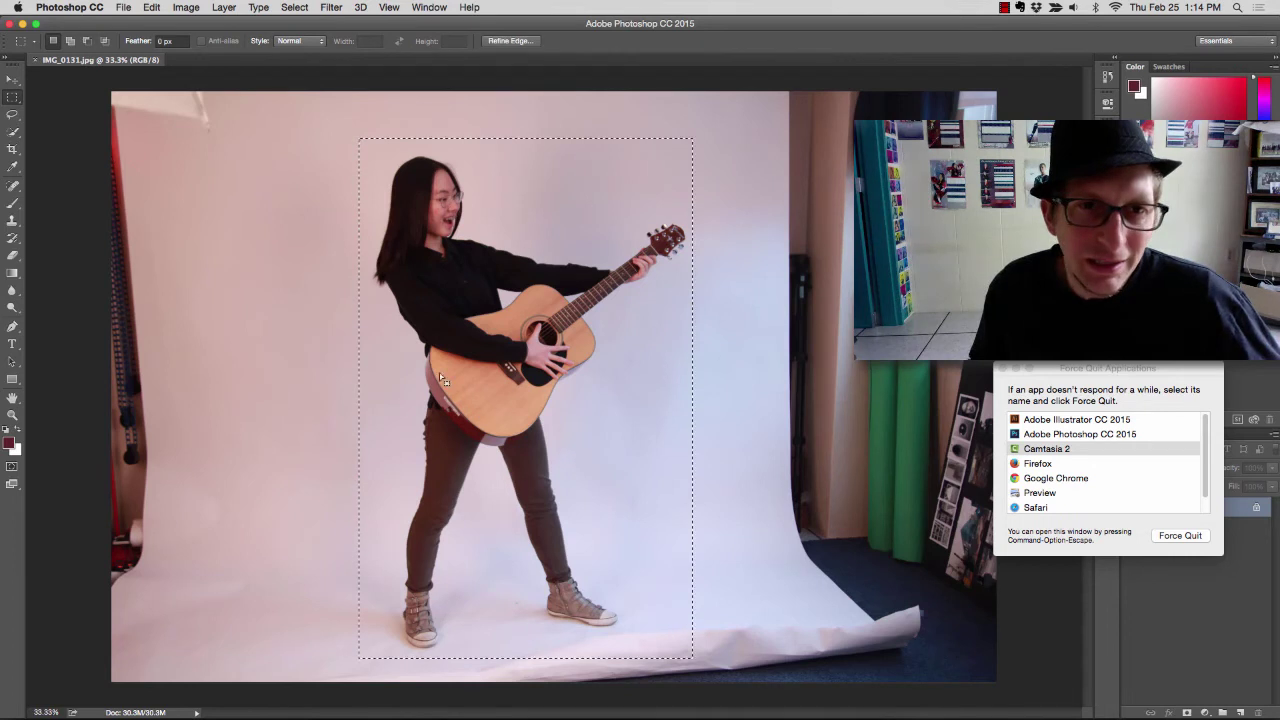
click(192, 8)
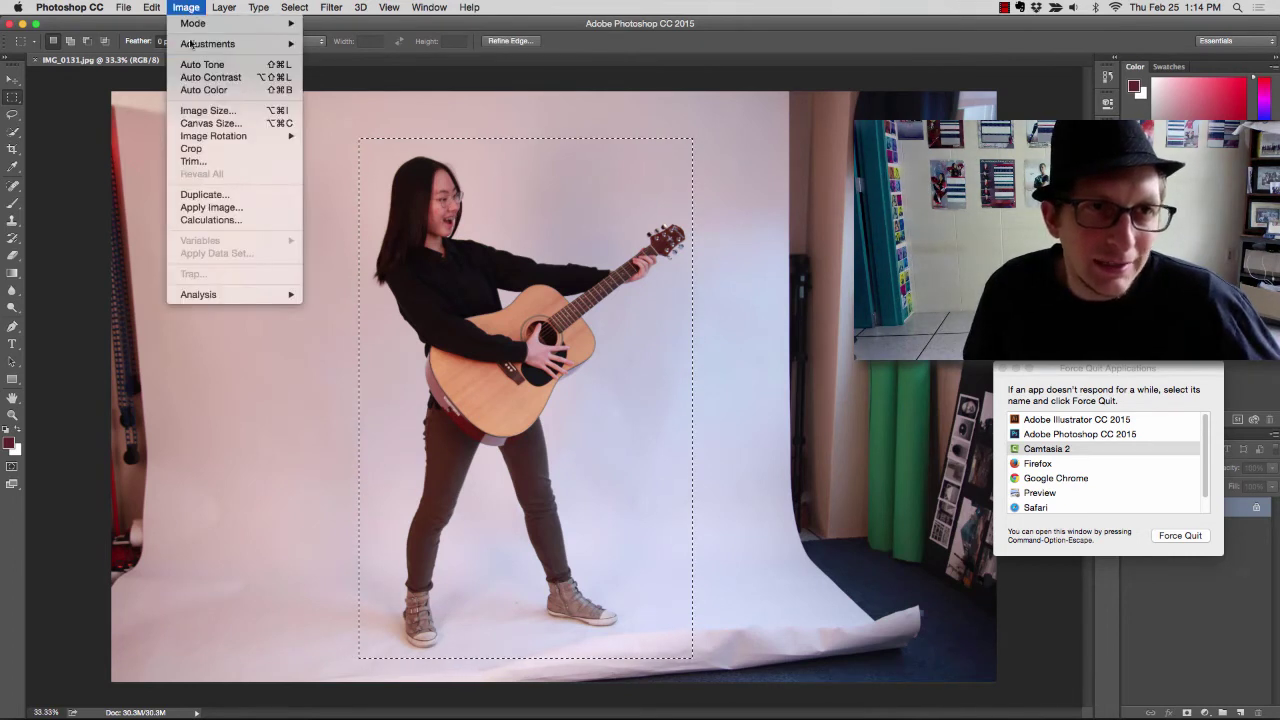
click(210, 150)
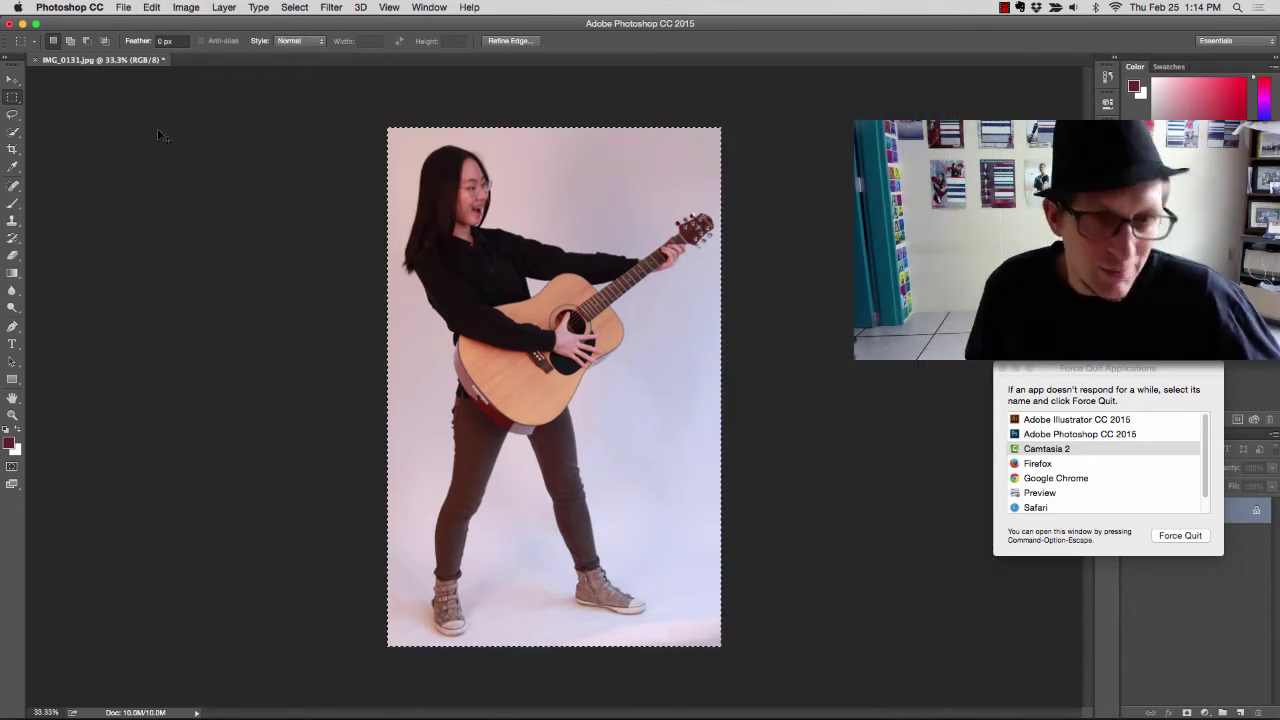
key(super+d)
Step: Close the Force Quit window and convert the locked Background into a regular layer named Layer 0
click(1044, 376)
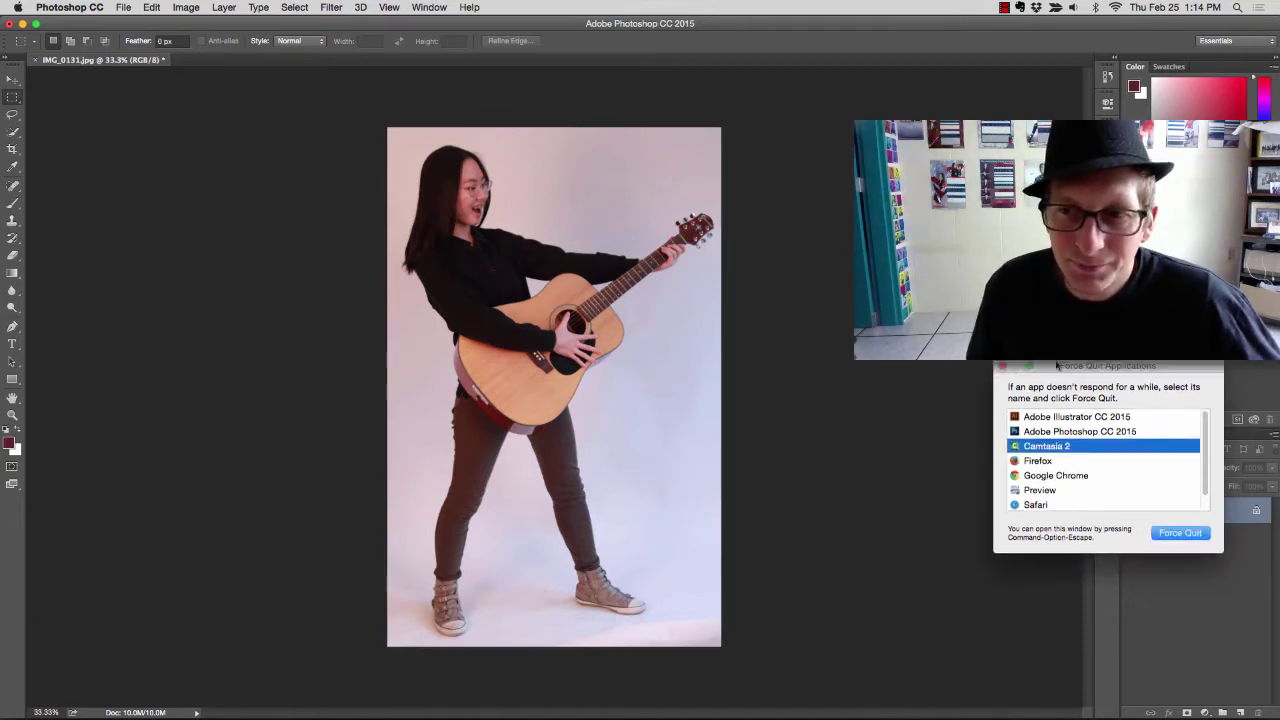
click(1002, 368)
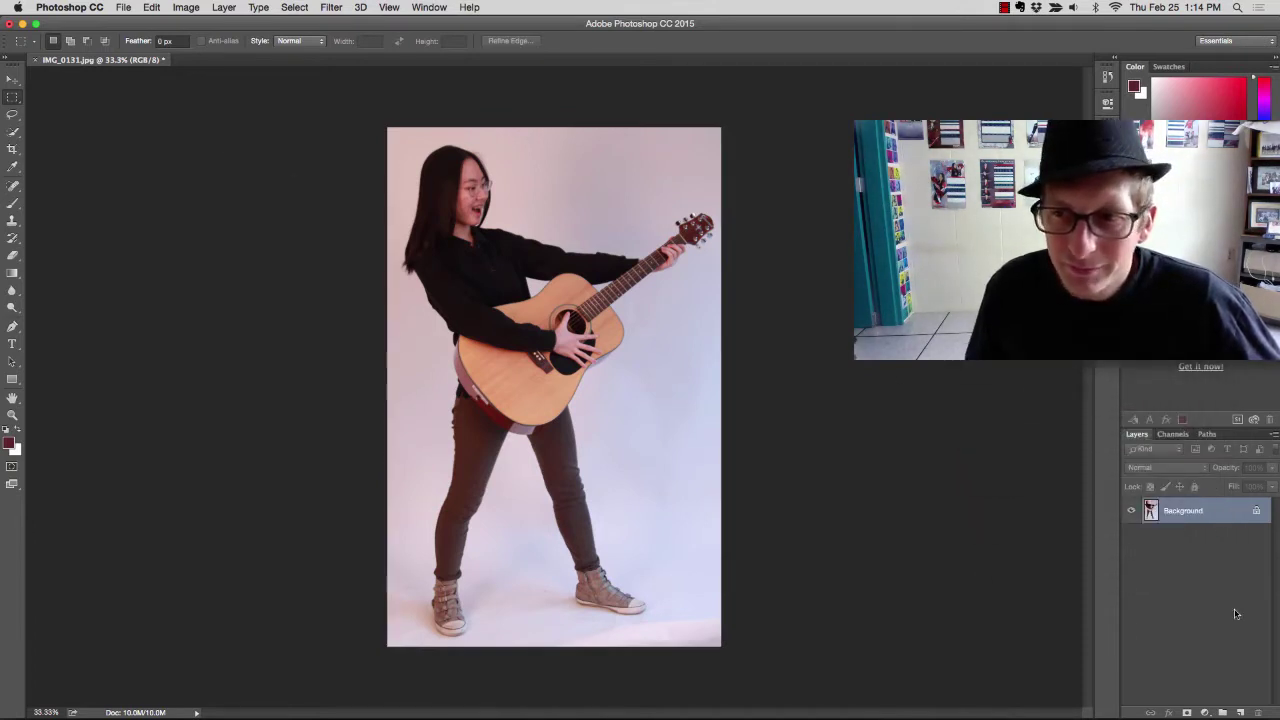
double_click(1218, 514)
click(759, 321)
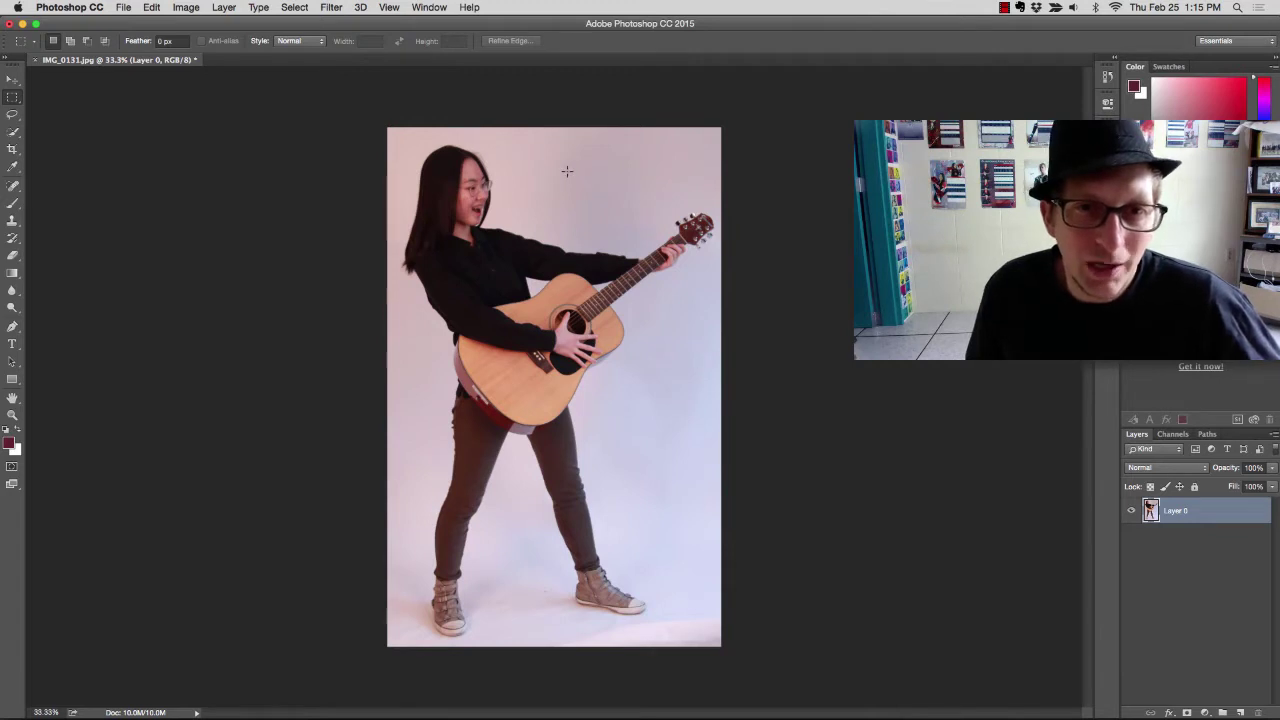
Step: Set a Brightness/Contrast adjustment on the photo layer with brightness 86 and contrast 56
click(205, 8)
mouse_move(204, 45)
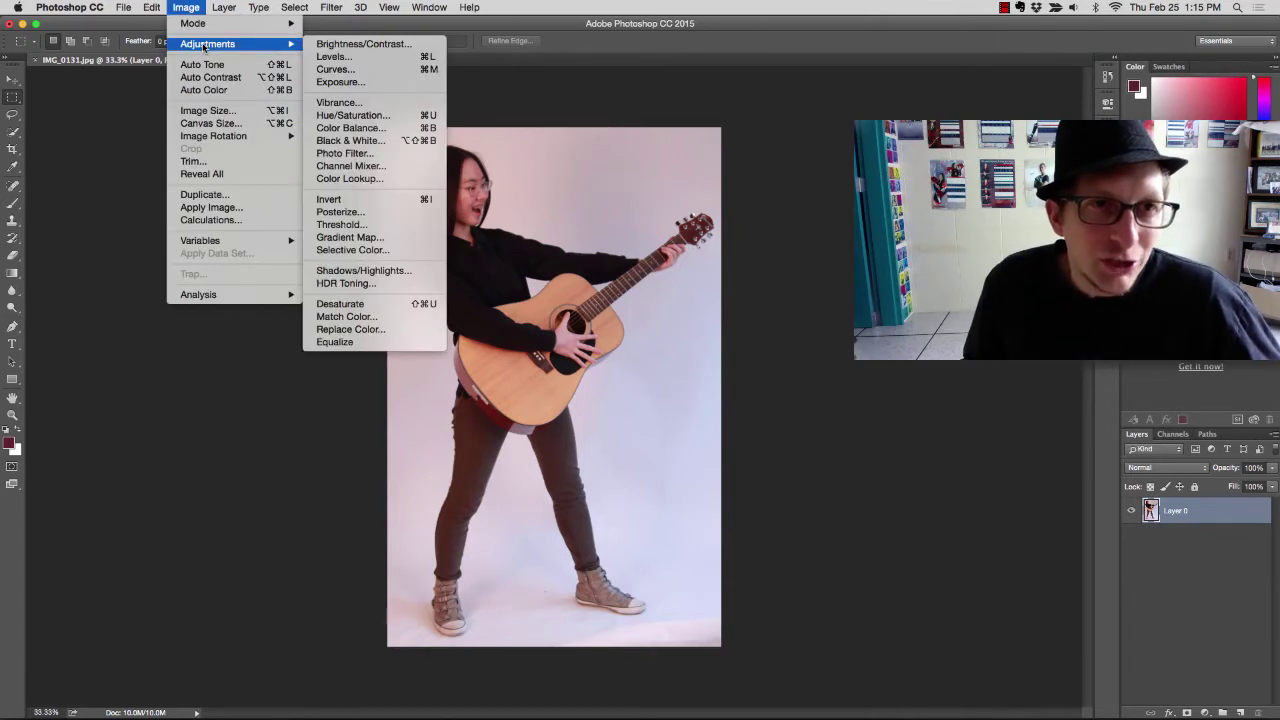
click(370, 44)
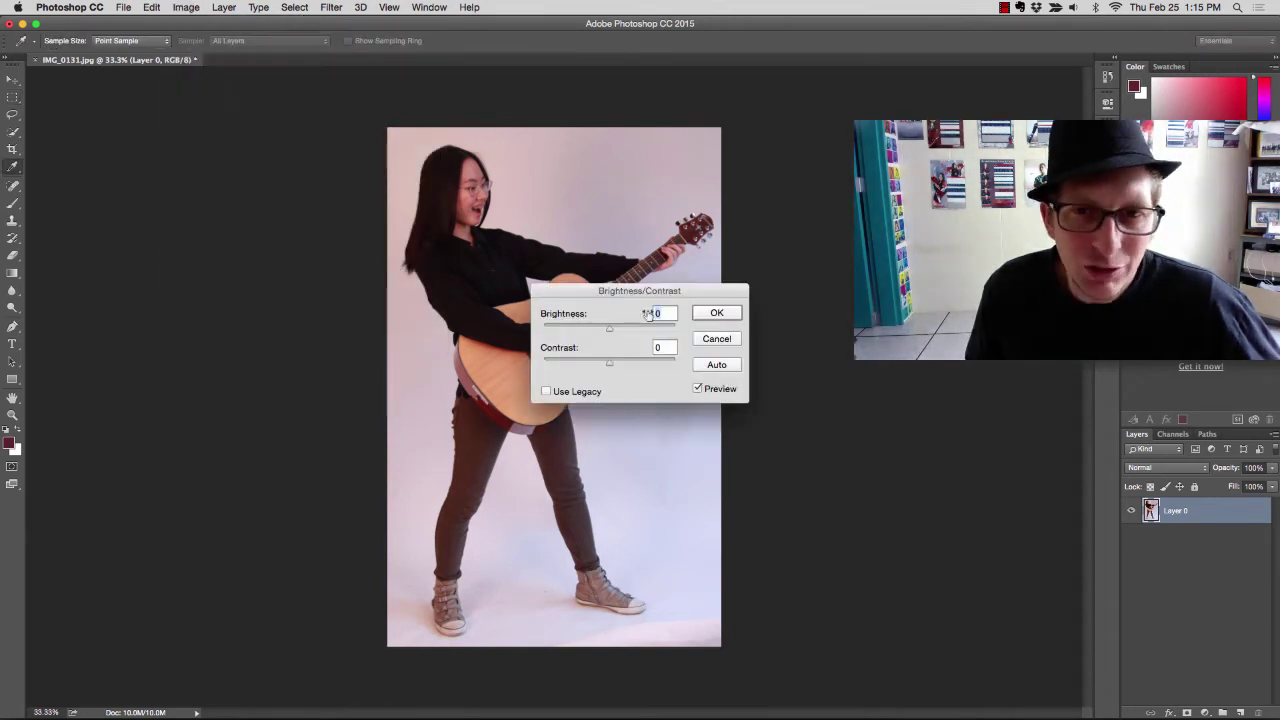
drag(611, 333, 647, 336)
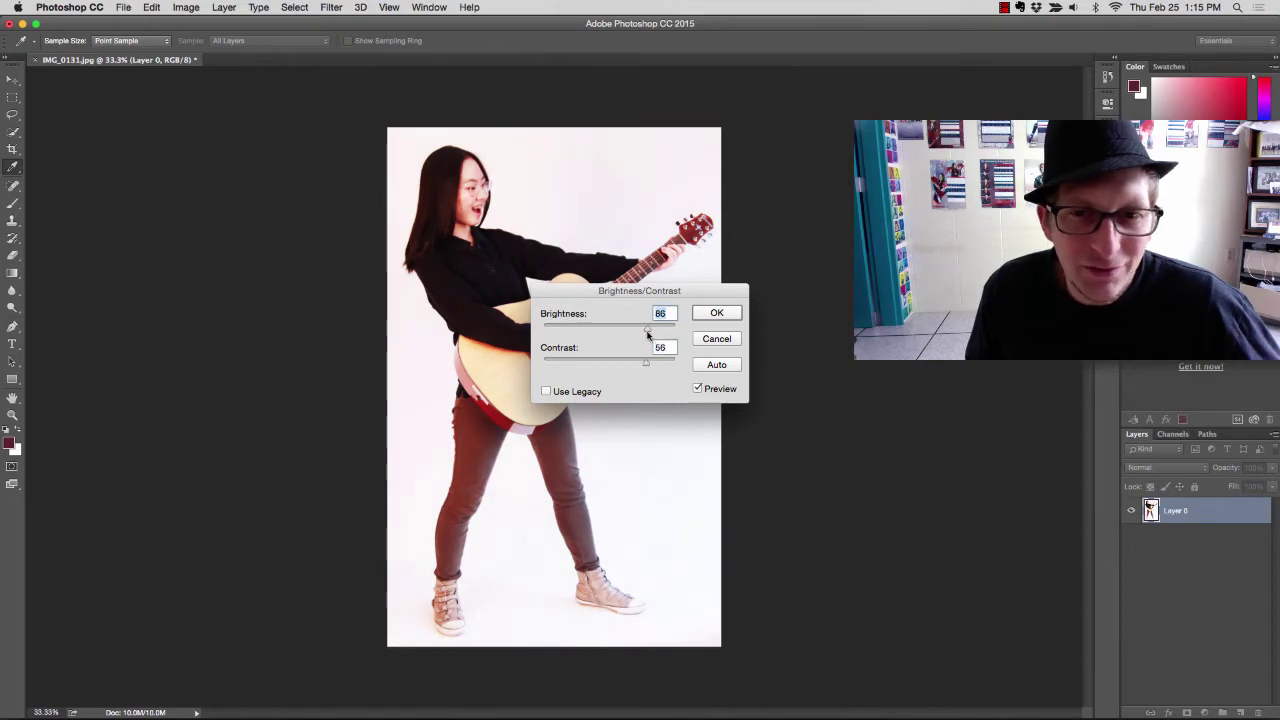
Step: Switch to Firefox to examine the example band member posters, and return to Photoshop
key(super+Tab)
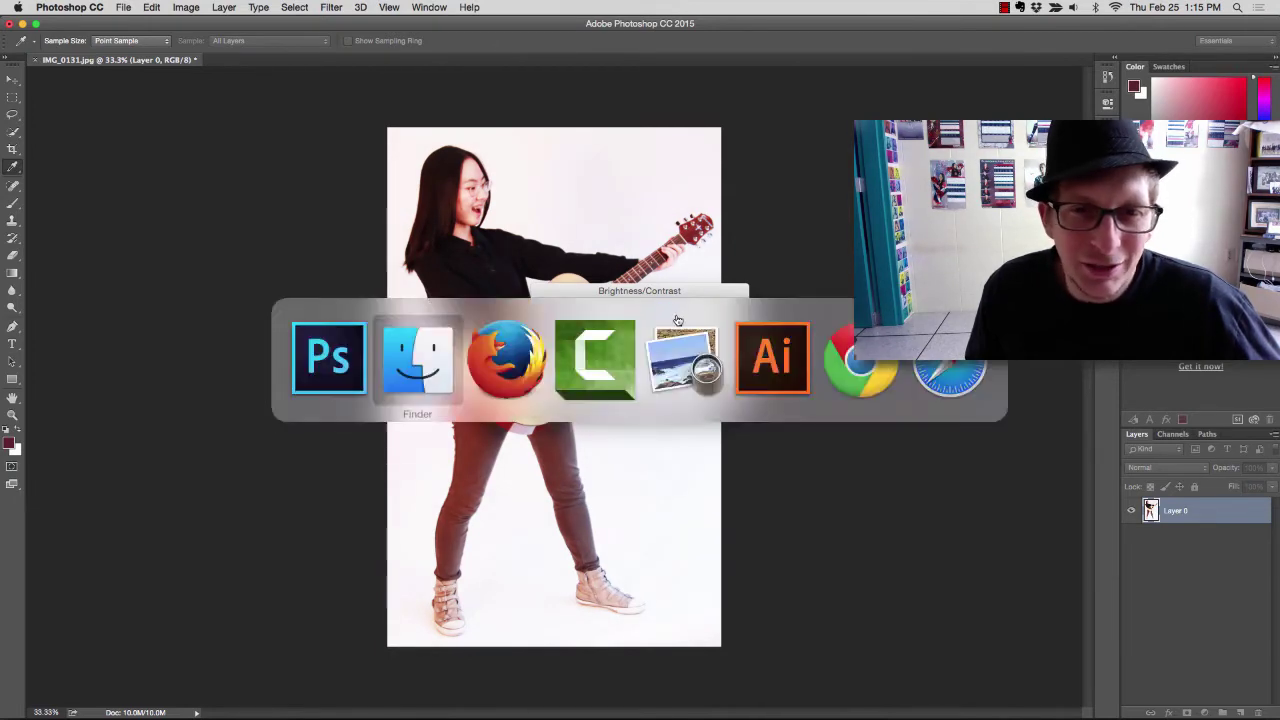
key(super+Tab)
key(super+Tab)
key(super+Tab)
key(super+Tab)
key(super+Tab)
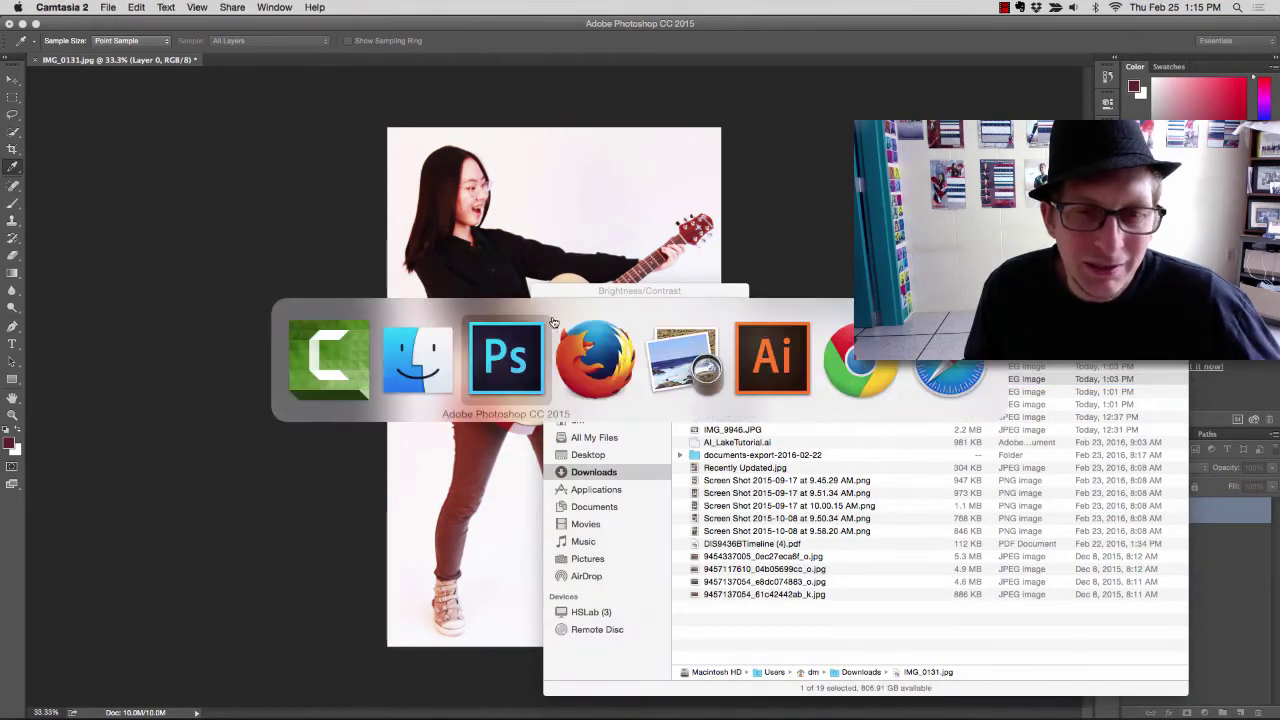
key(super+Tab)
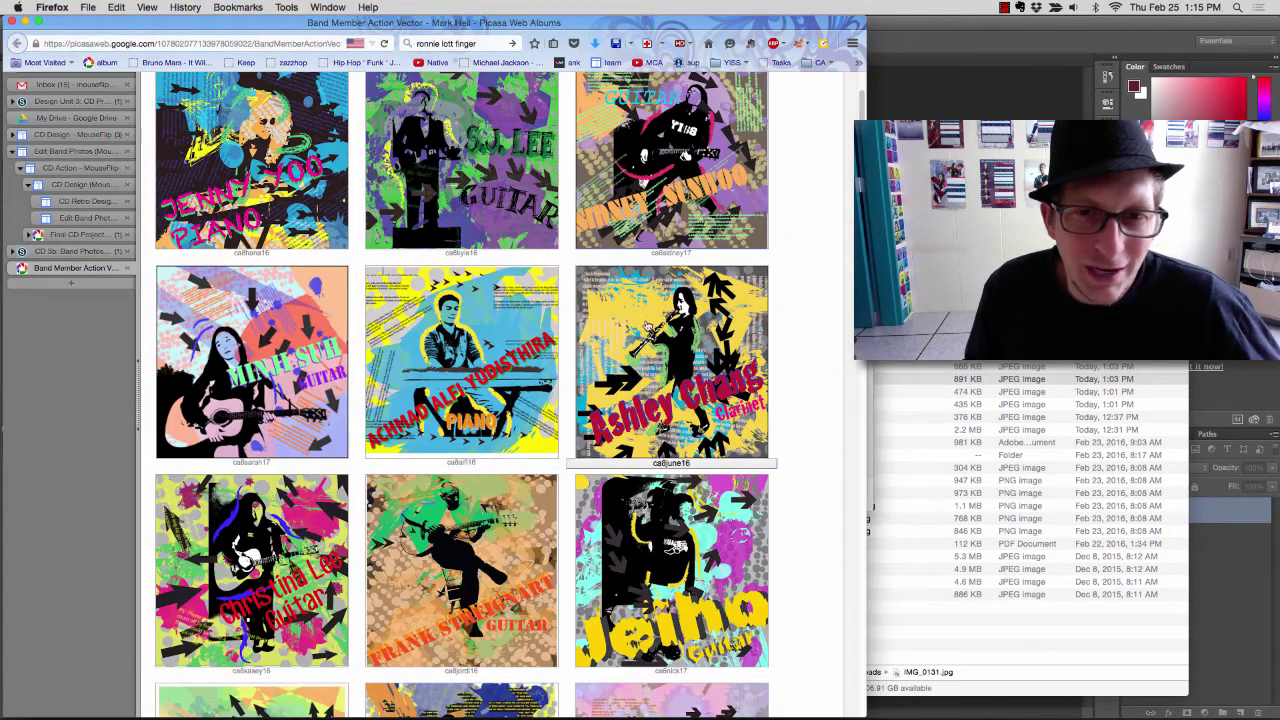
key(super+Tab)
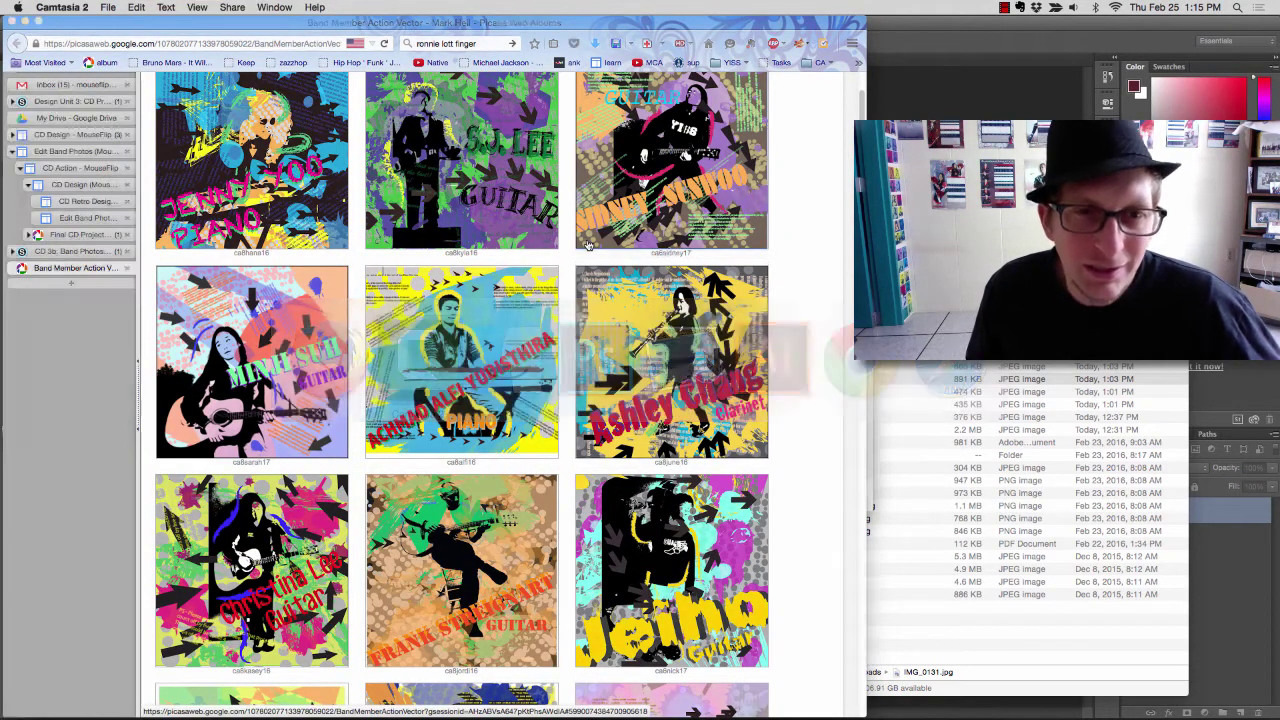
key(super+Tab)
key(super+Tab)
key(super+Tab)
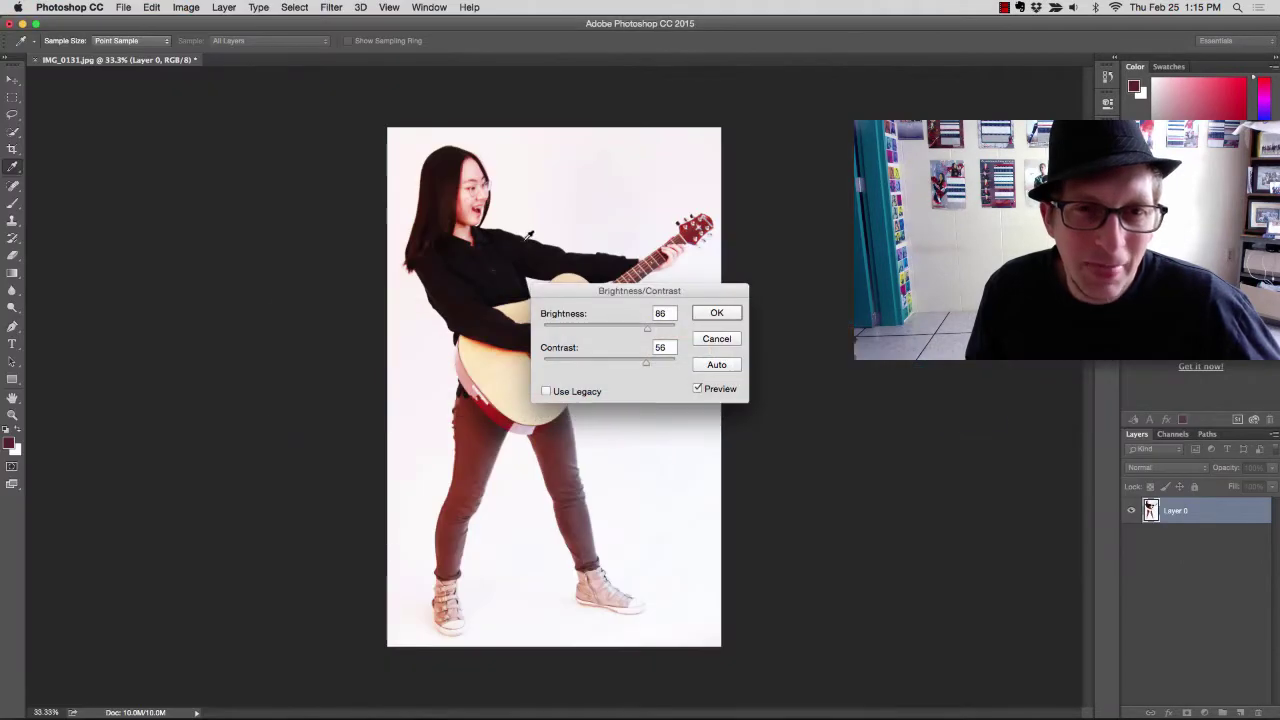
Step: Apply the pending Brightness/Contrast adjustment to the photo
click(716, 314)
key(m)
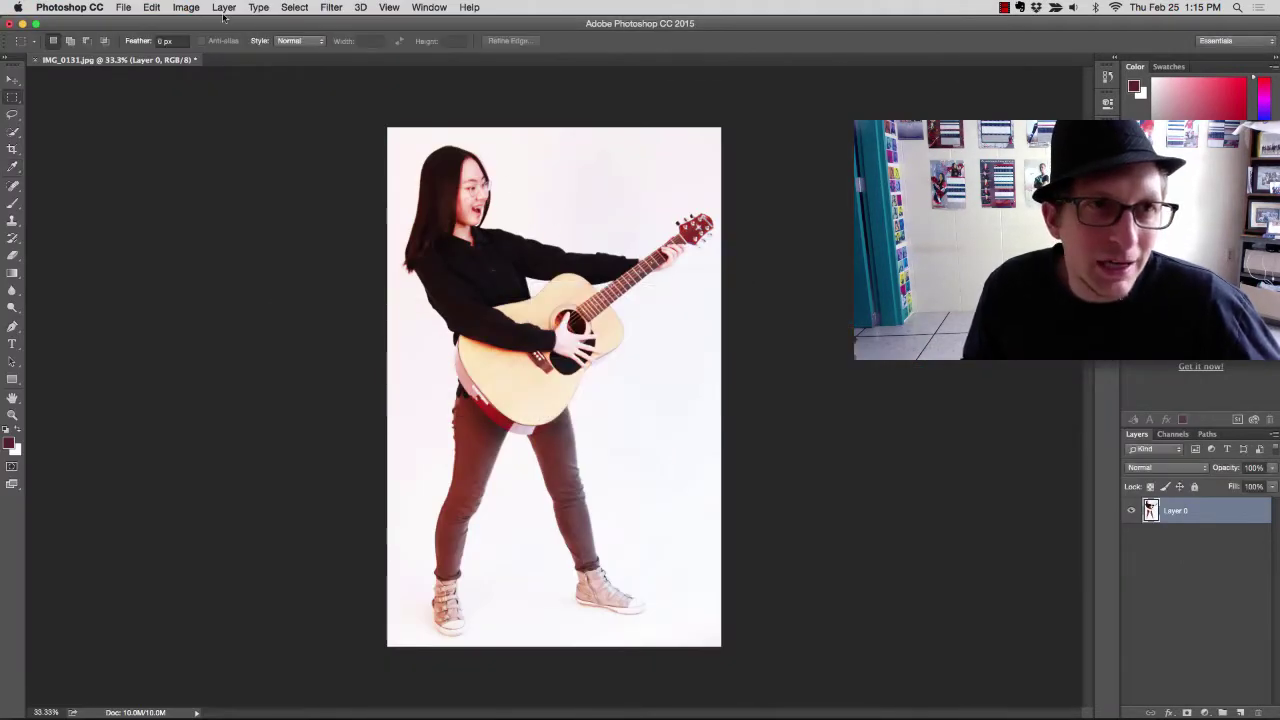
Step: Turn the photo into pure black and white by applying a Threshold adjustment at level 183
click(186, 8)
mouse_move(186, 44)
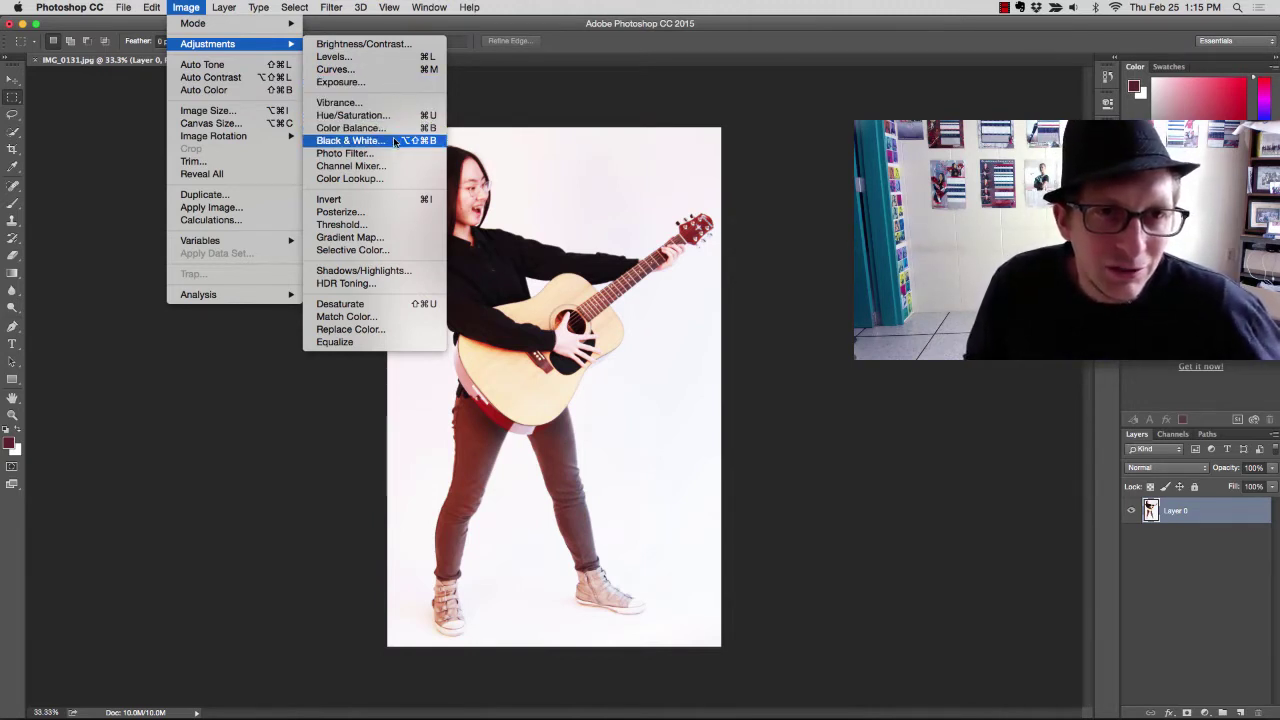
click(401, 230)
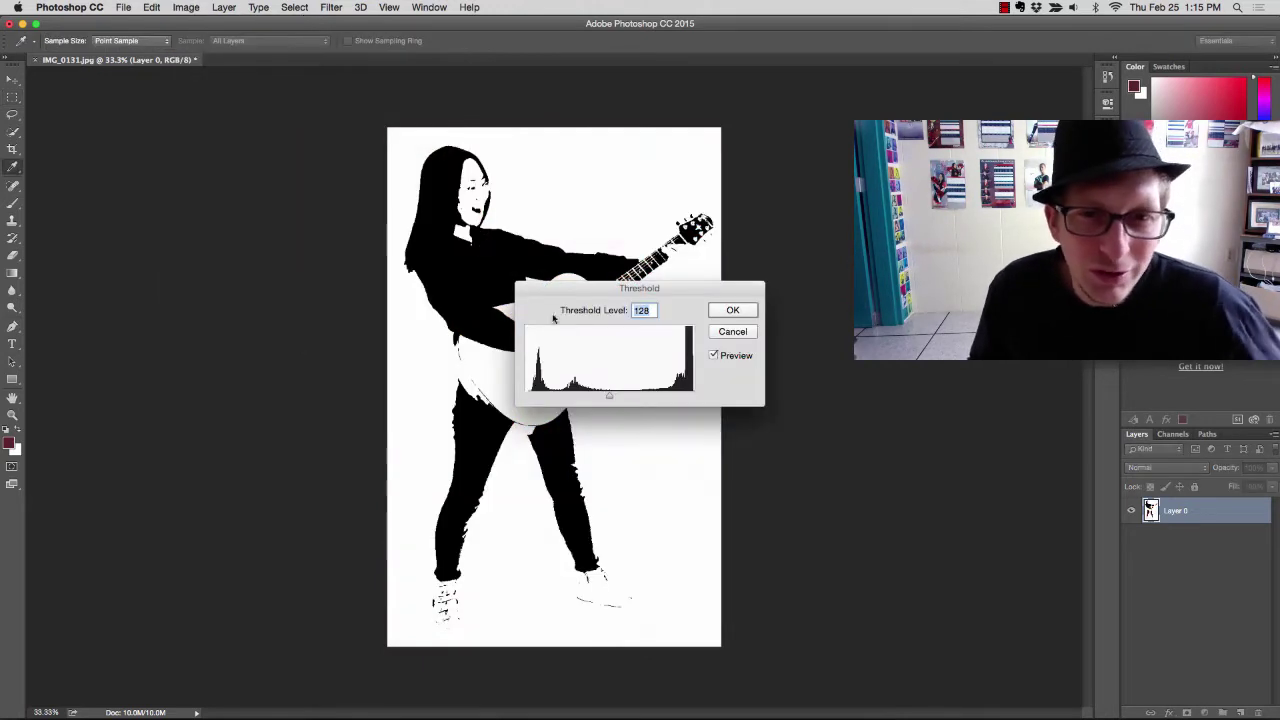
drag(572, 290, 575, 76)
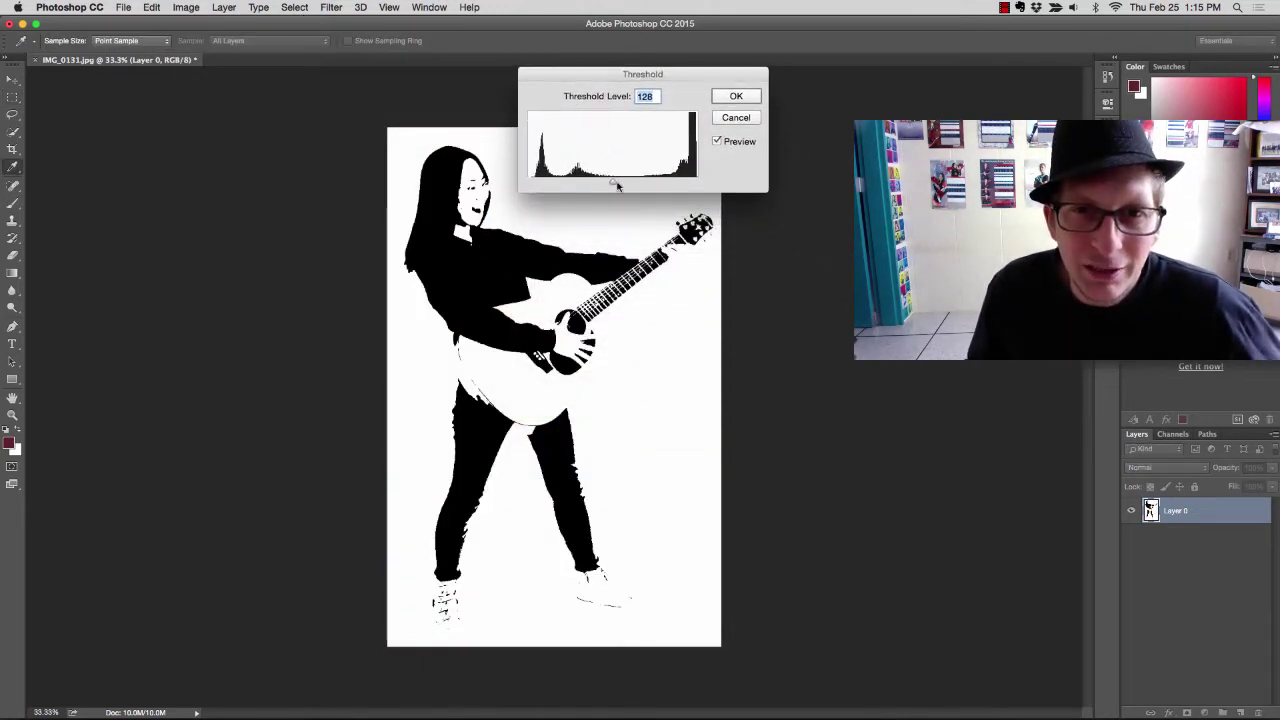
drag(617, 185, 649, 189)
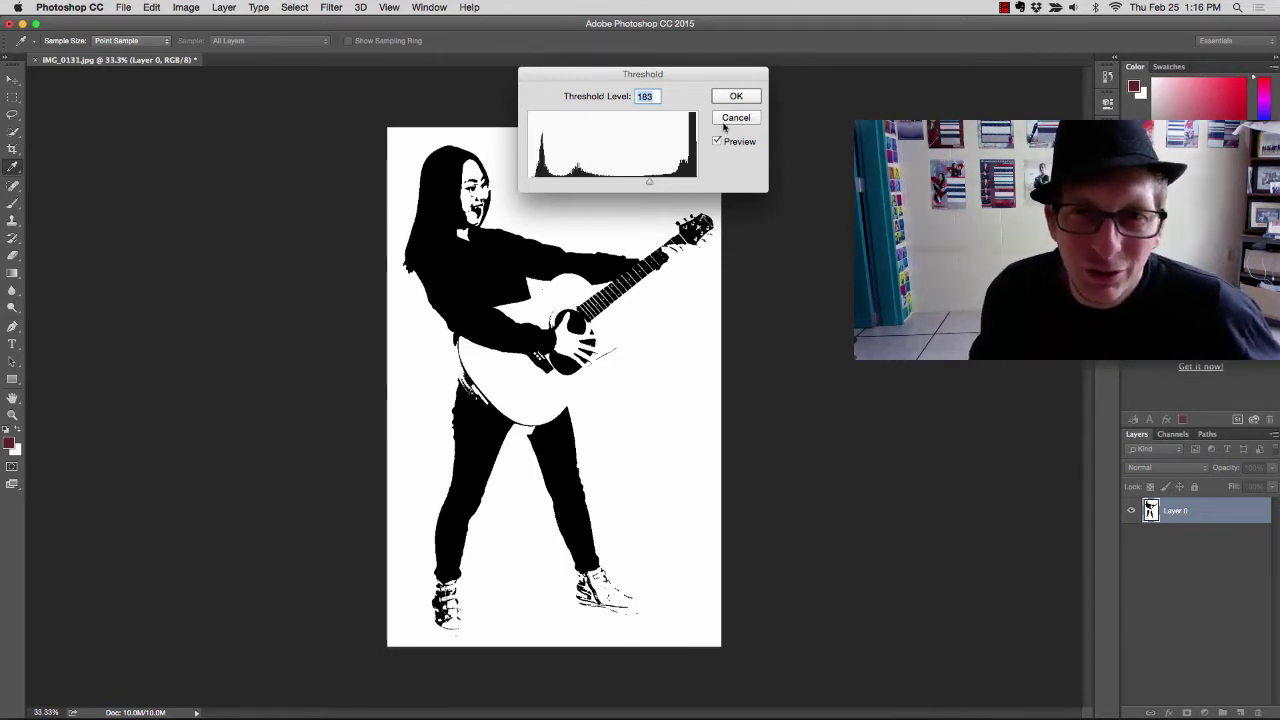
click(717, 142)
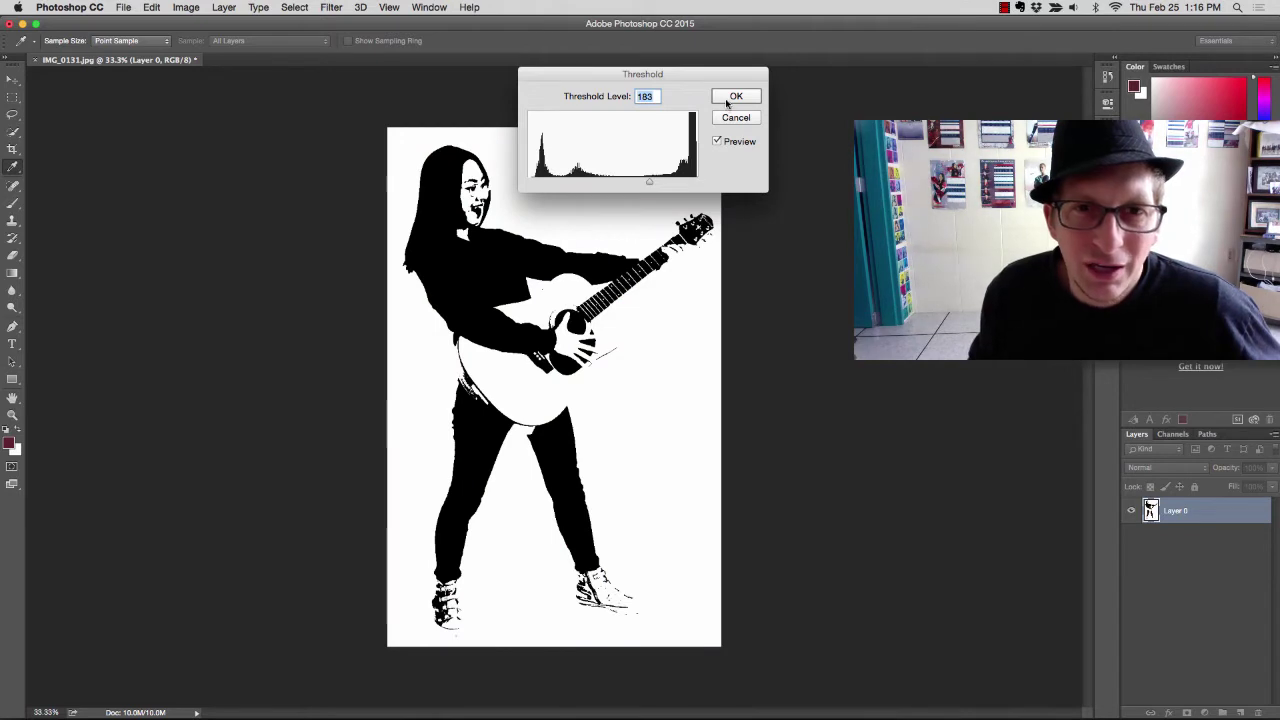
click(730, 96)
key(m)
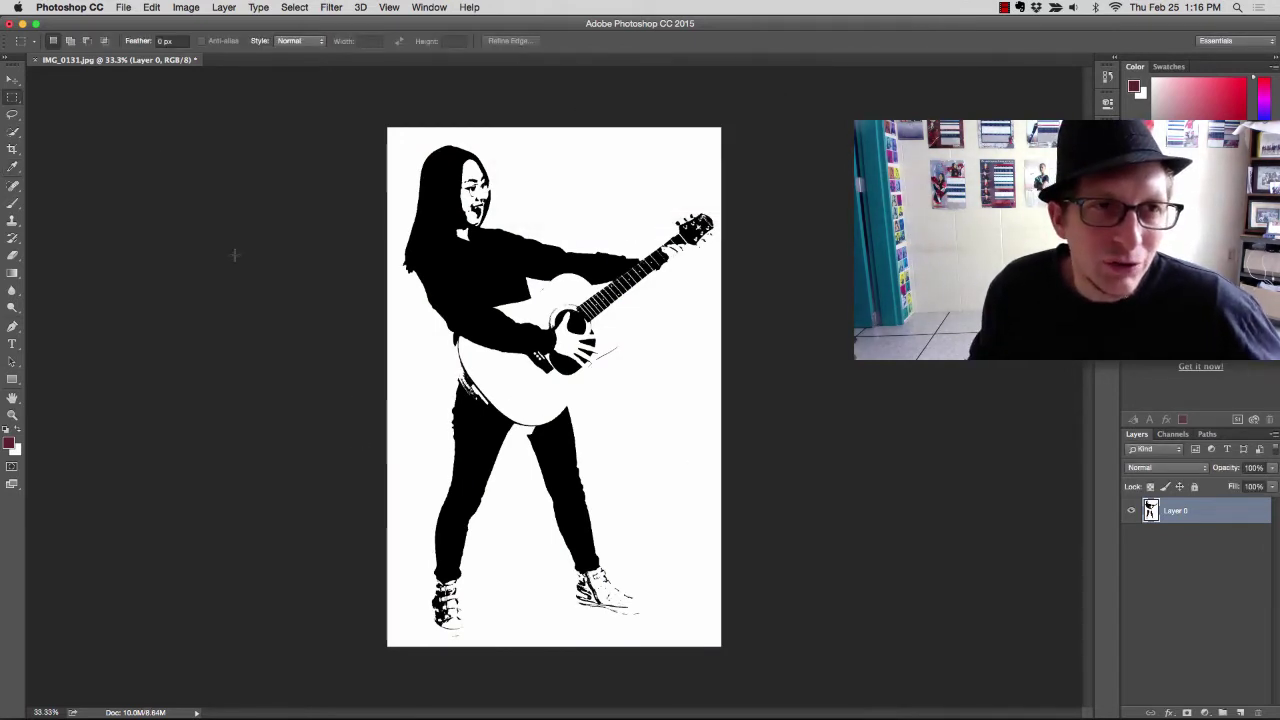
Step: Save the image to the Desktop as guitar.psd in Photoshop format with Maximize Compatibility enabled
click(123, 8)
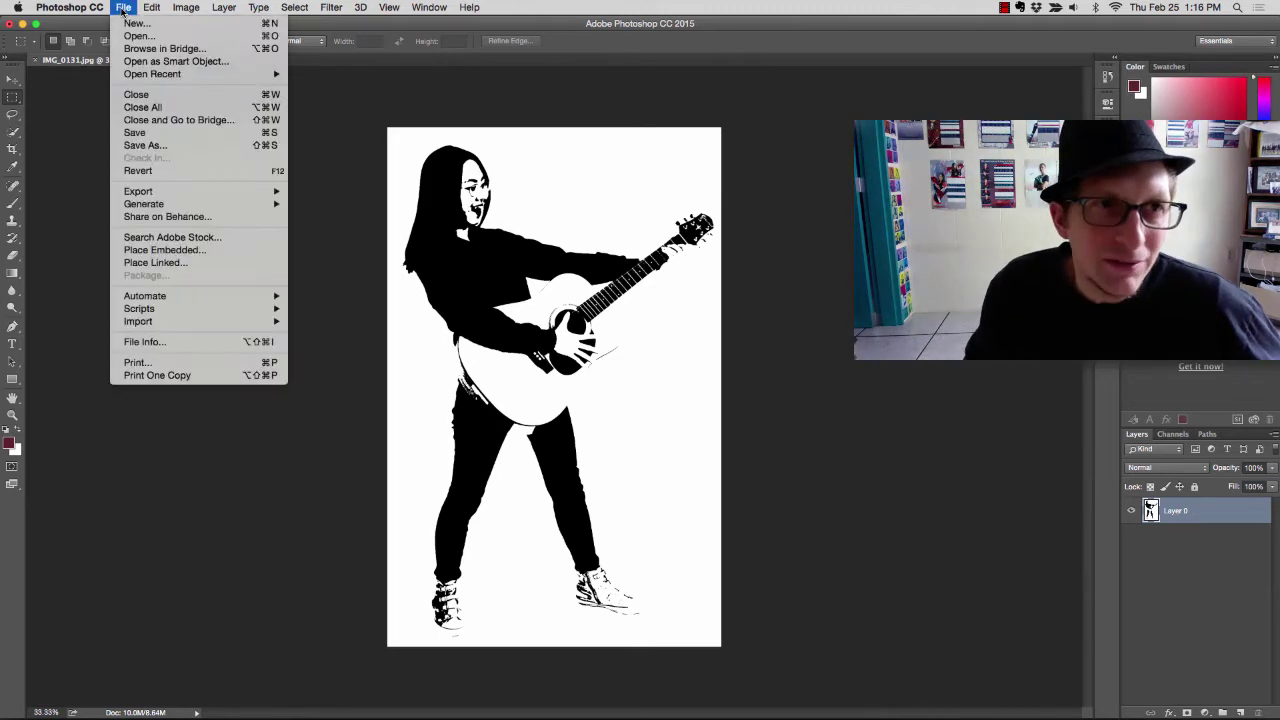
click(187, 145)
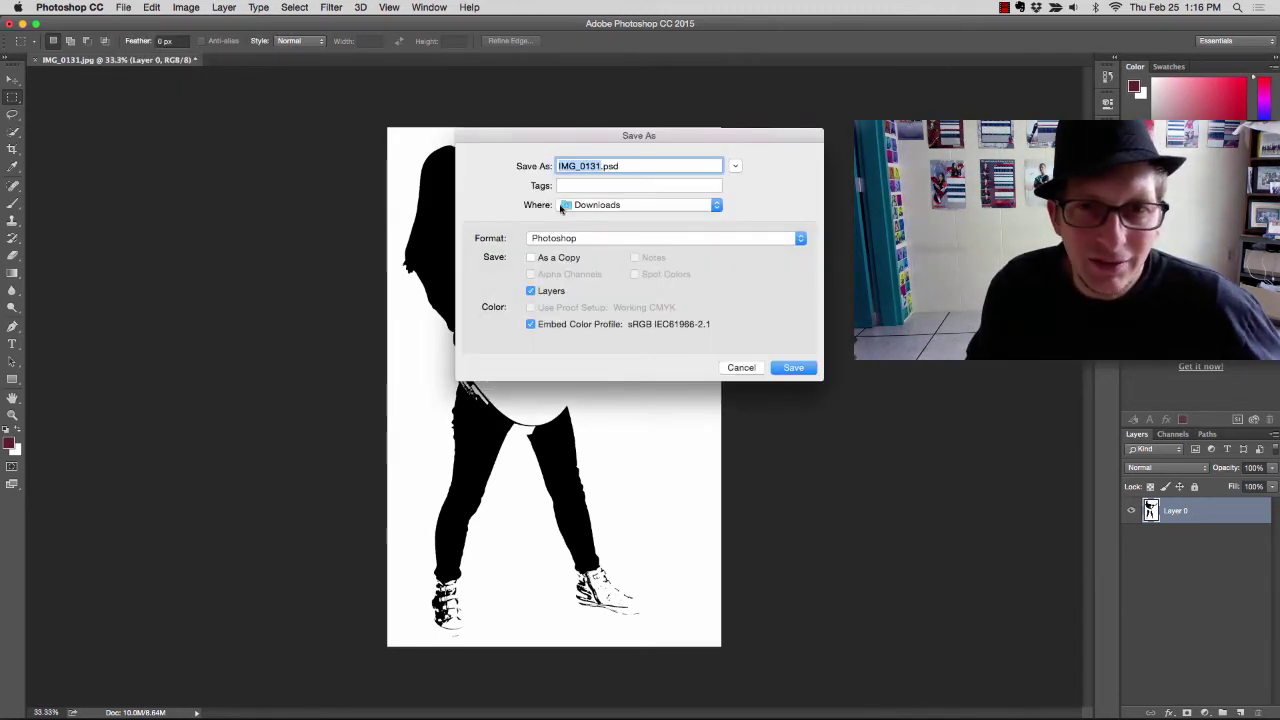
click(562, 208)
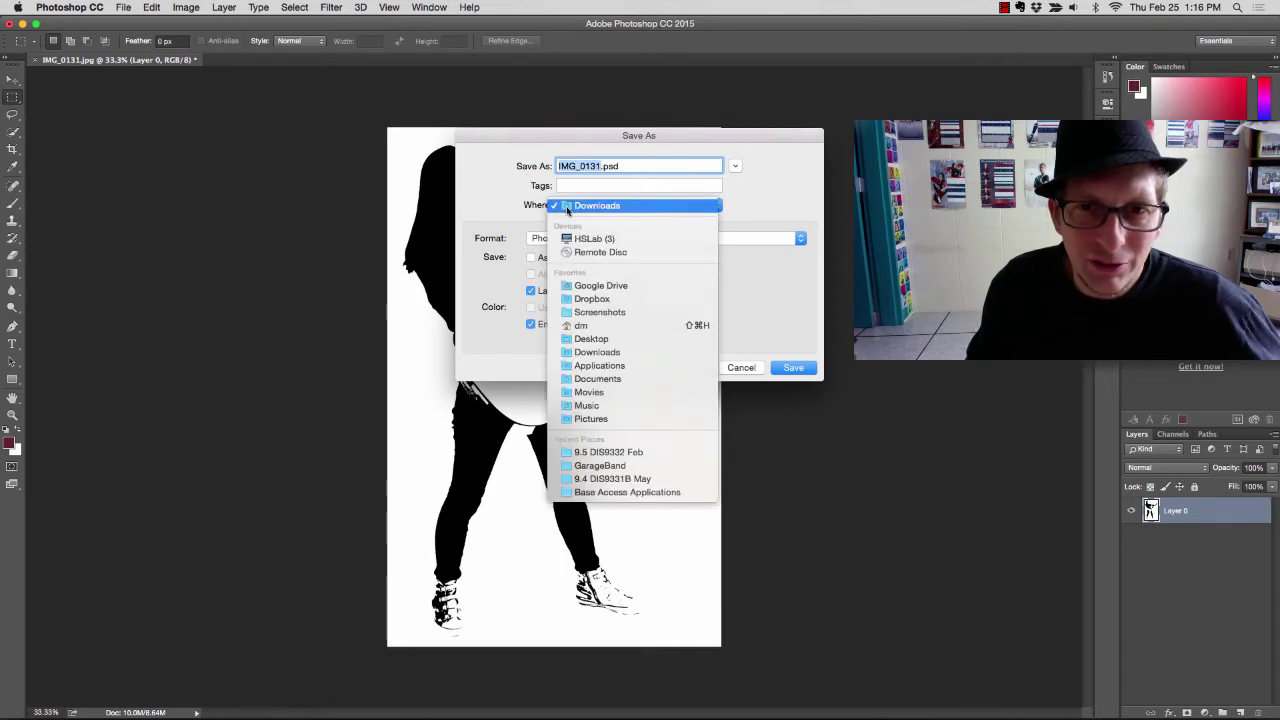
click(628, 339)
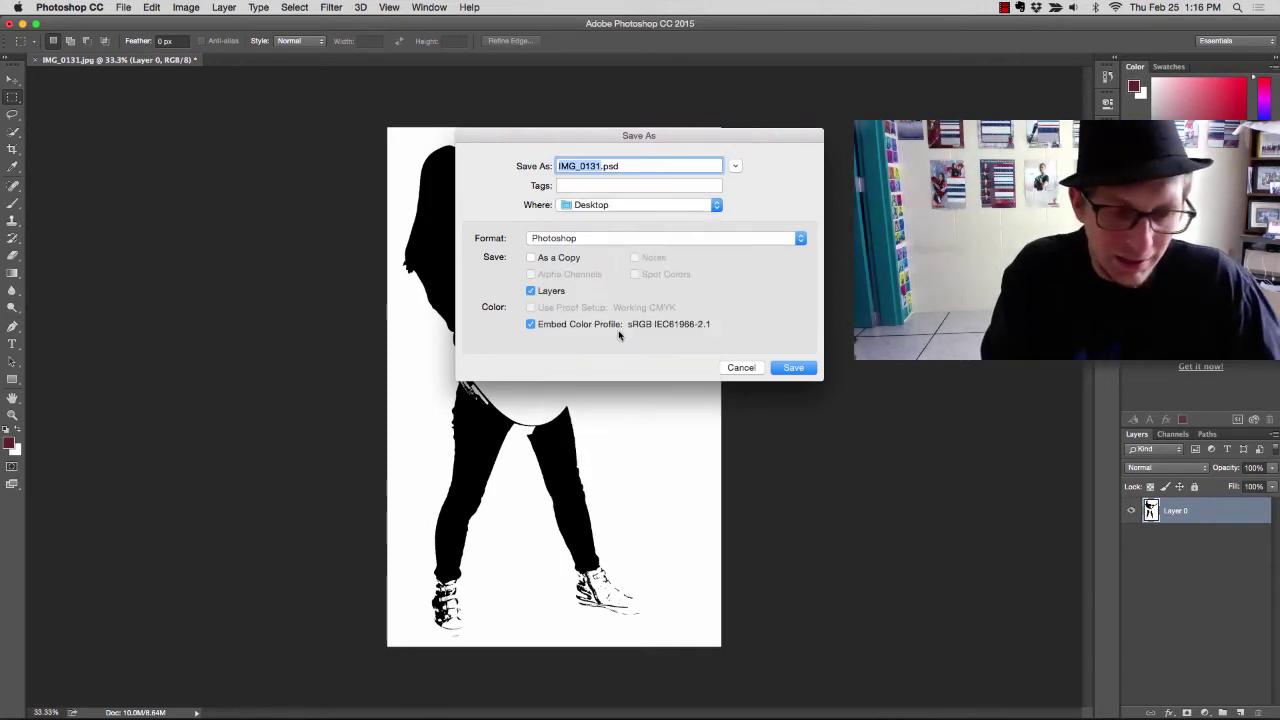
text(guitar)
key(Return)
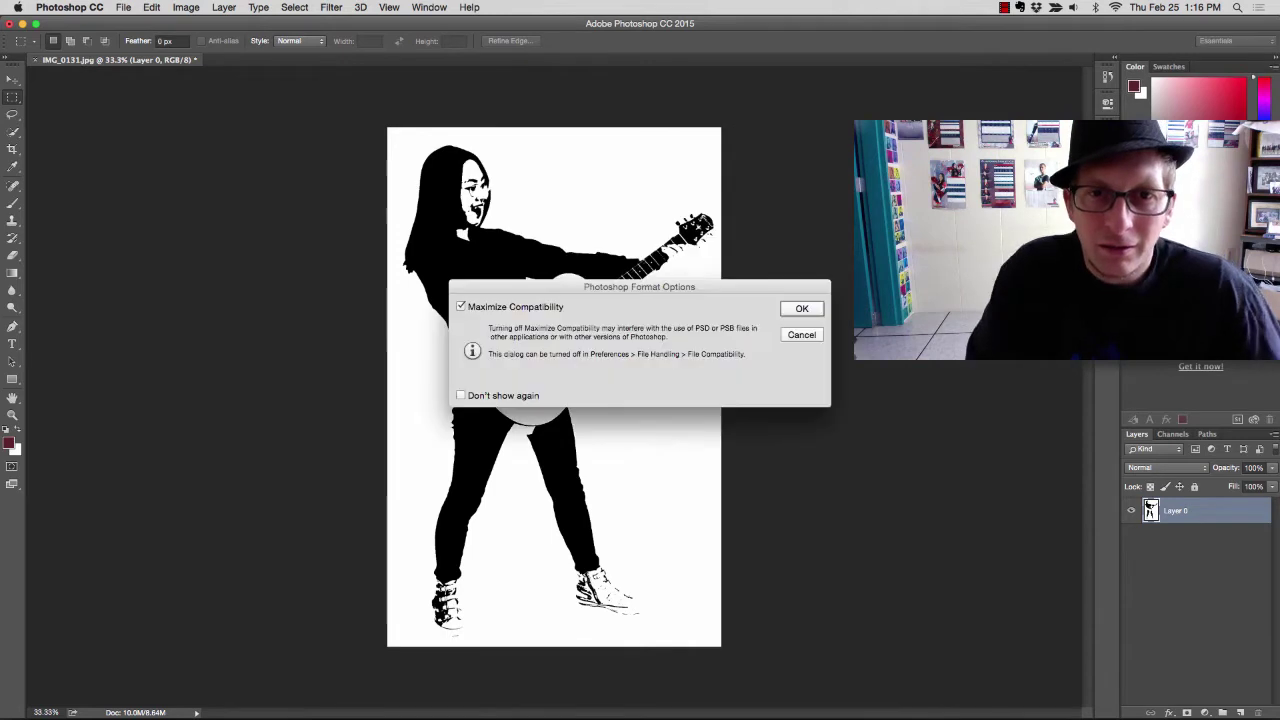
key(Return)
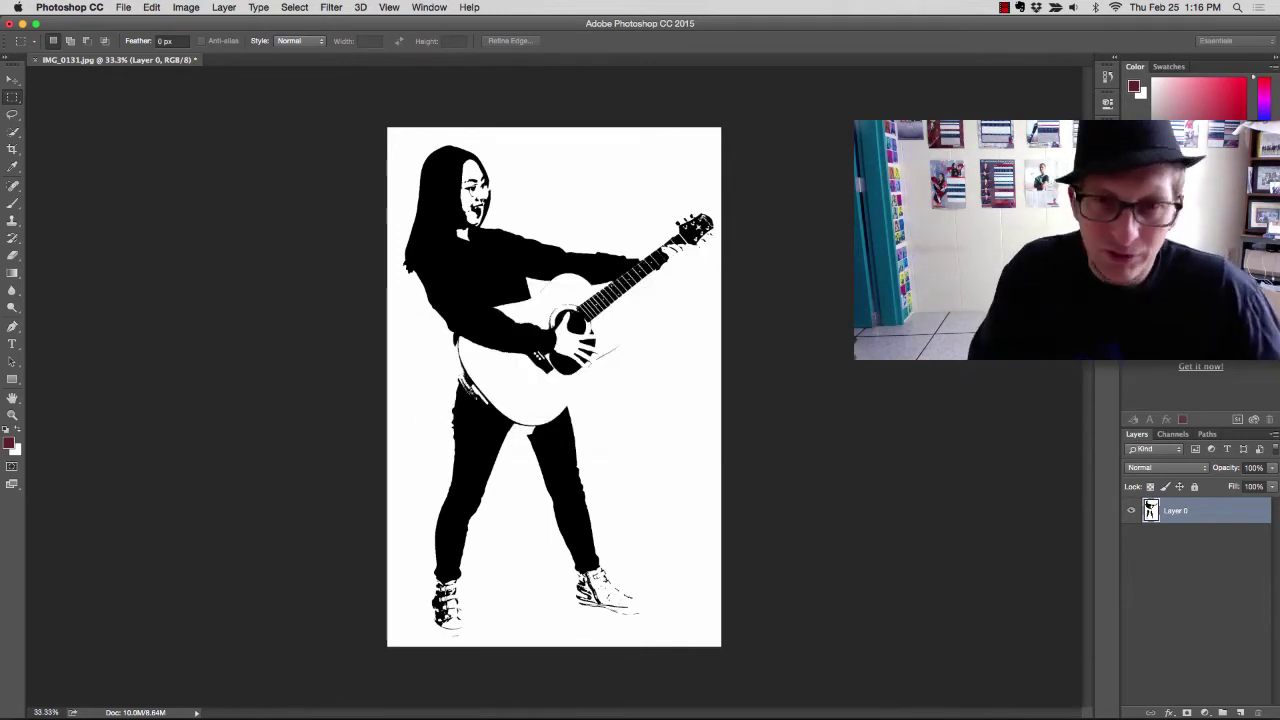
Step: Save a JPEG copy of the guitar image to the Desktop at Maximum quality 12
click(123, 7)
click(158, 152)
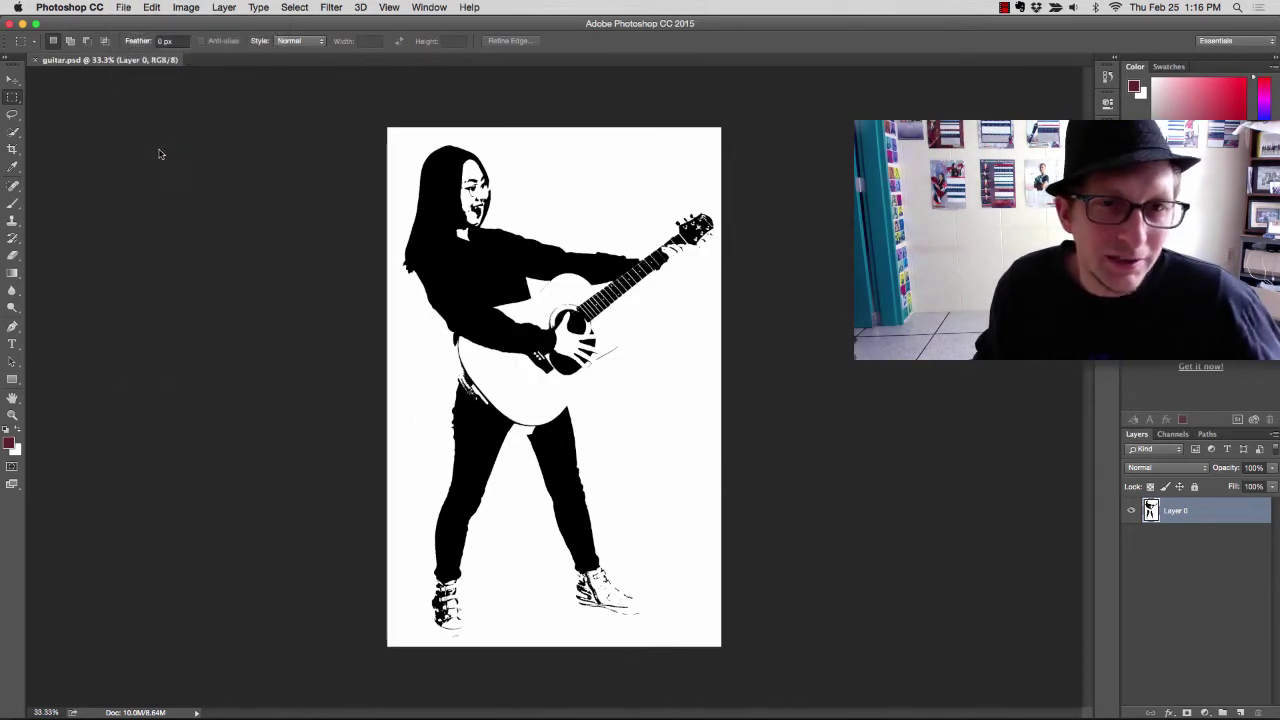
click(575, 205)
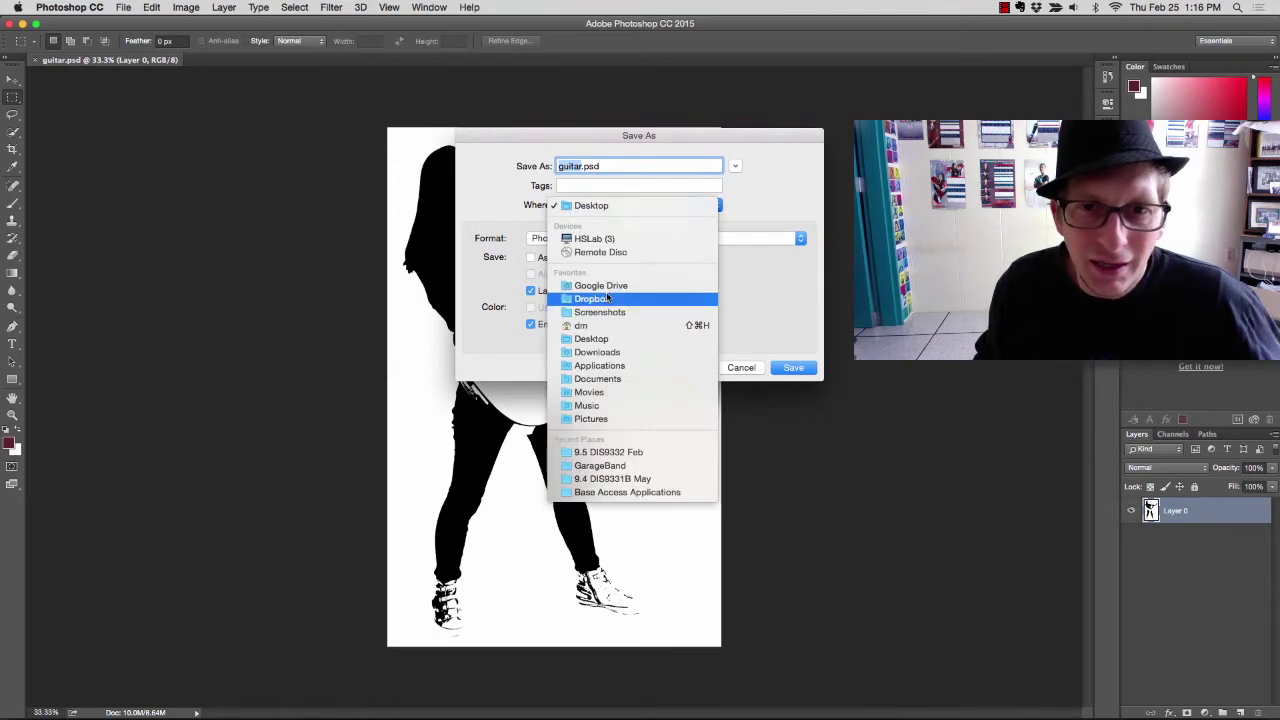
click(603, 205)
click(625, 238)
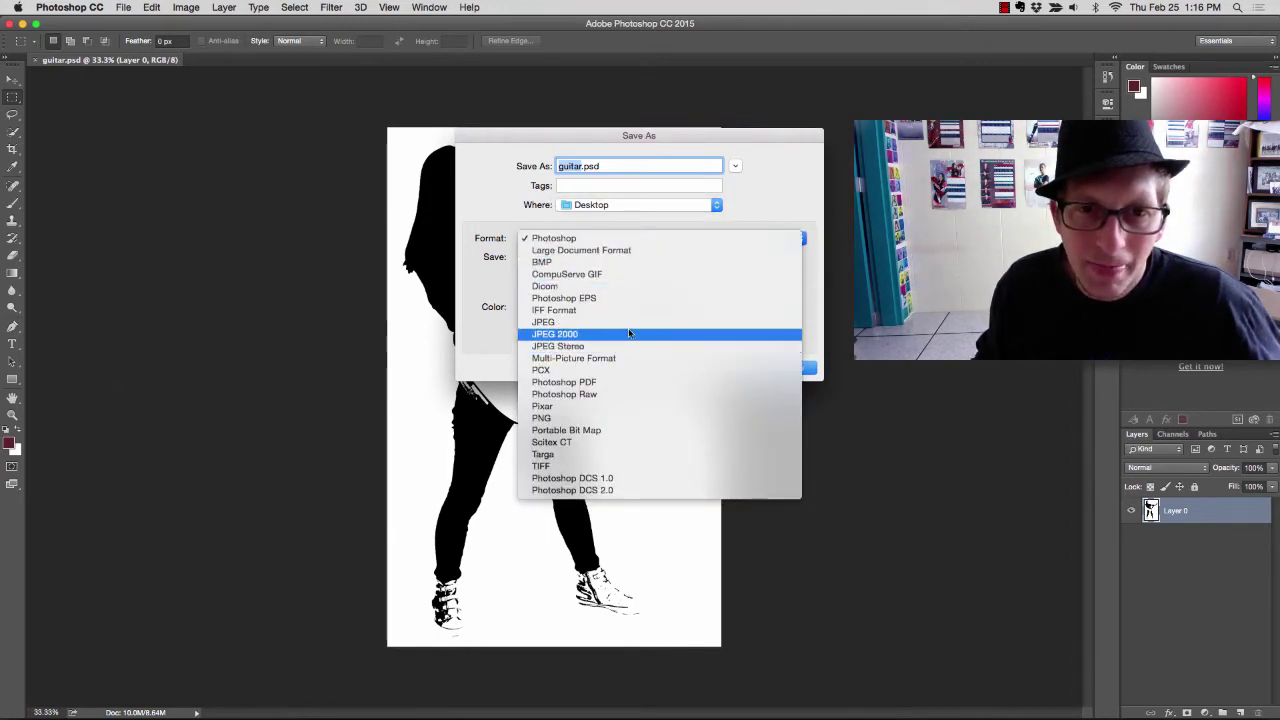
click(629, 322)
click(792, 368)
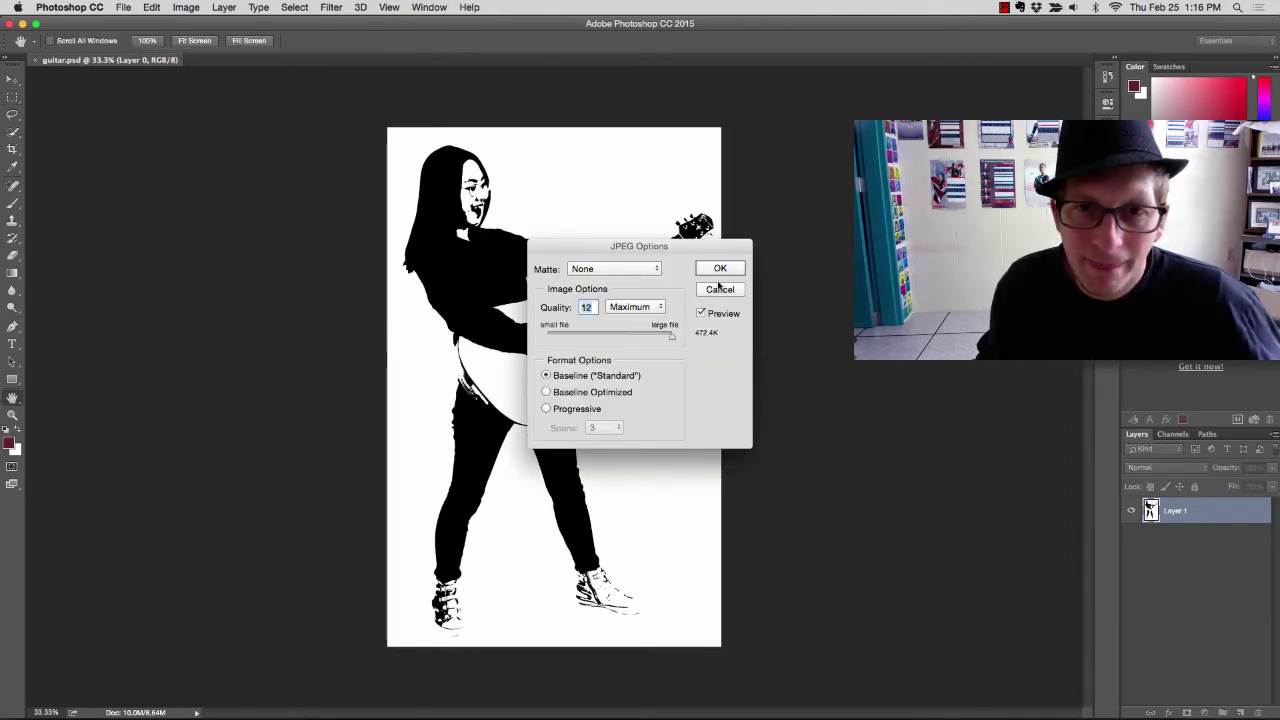
click(715, 269)
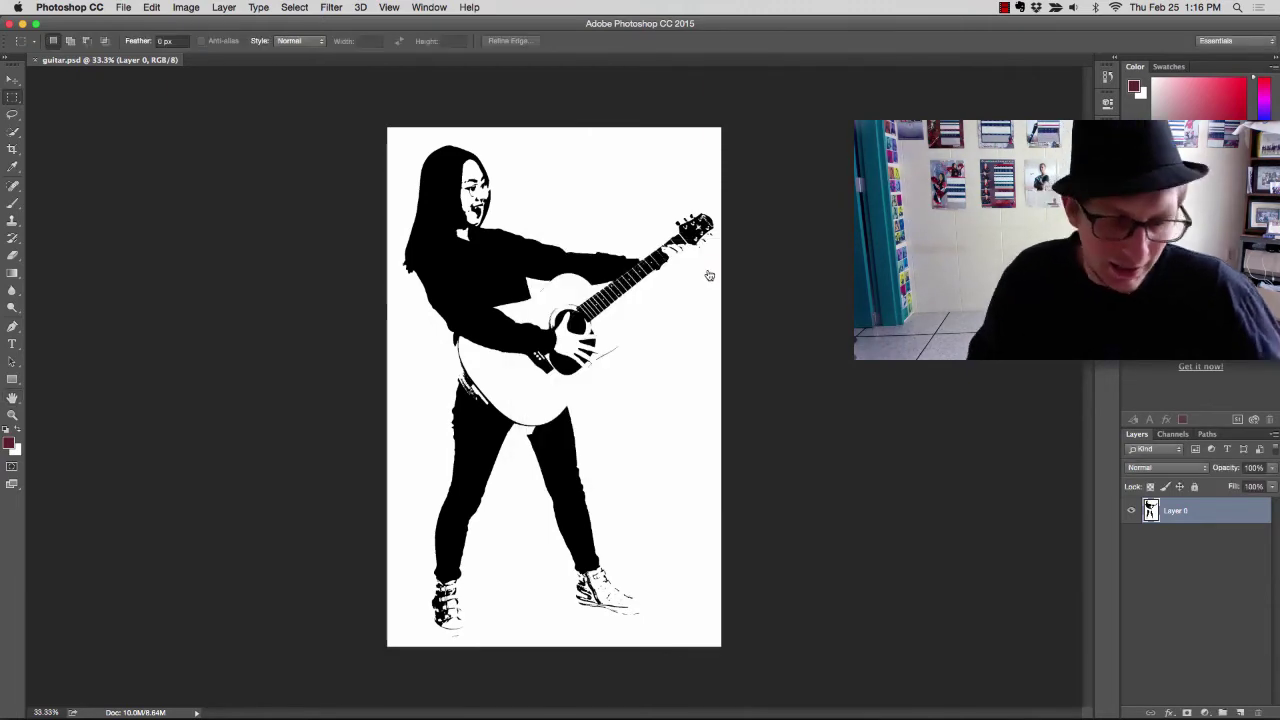
Step: Switch to Illustrator and start a new document named "Musician Your Name"
key(super+Tab)
key(super+Tab)
key(super+Tab)
key(super+Tab)
key(super+Tab)
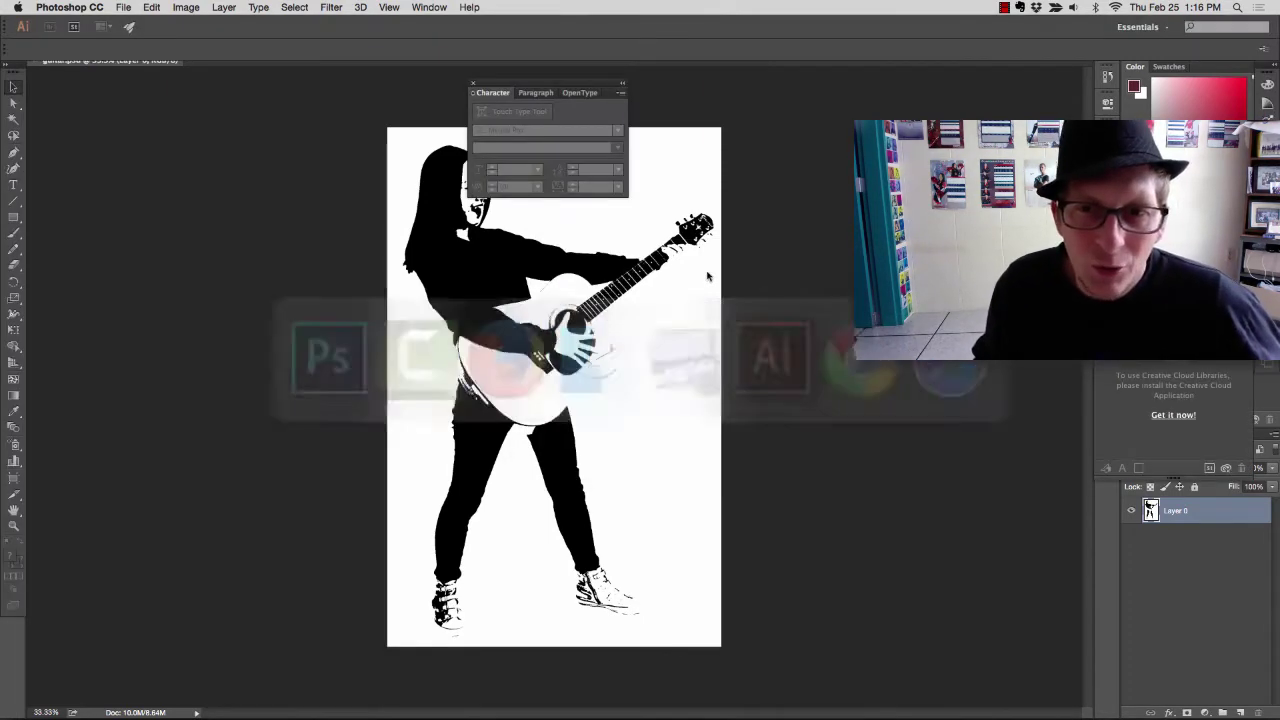
click(118, 7)
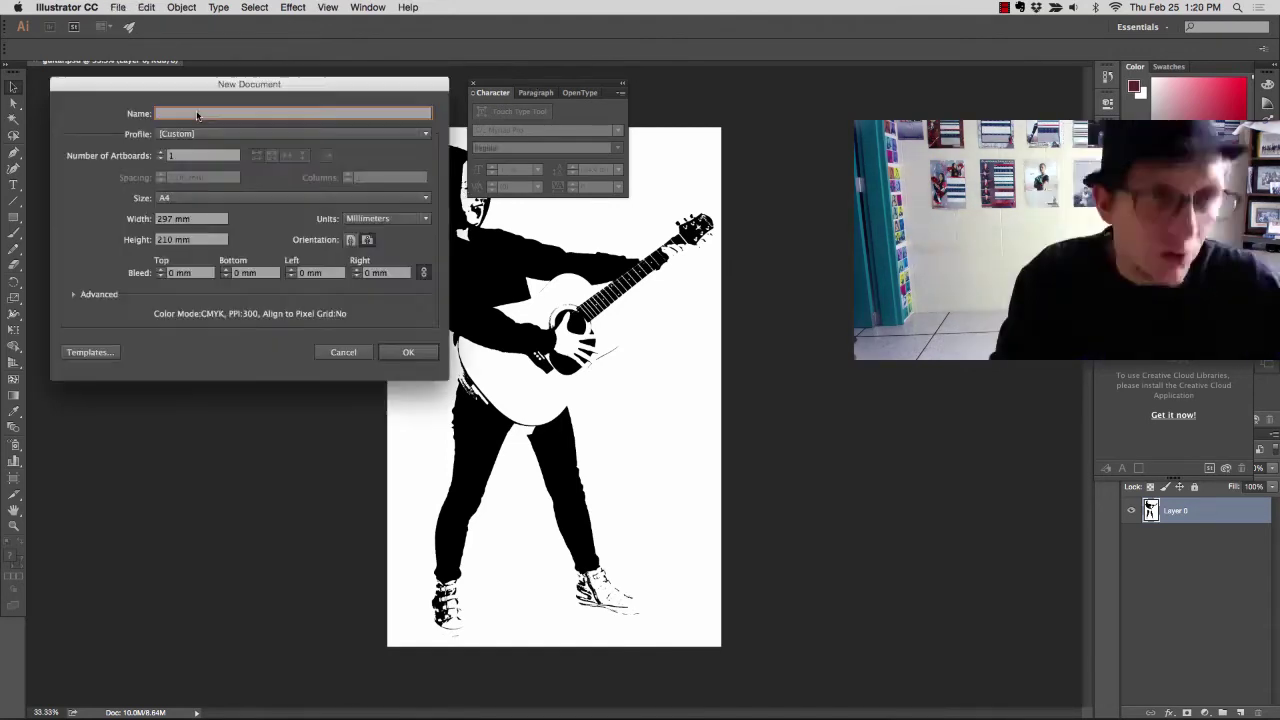
text(Musician)
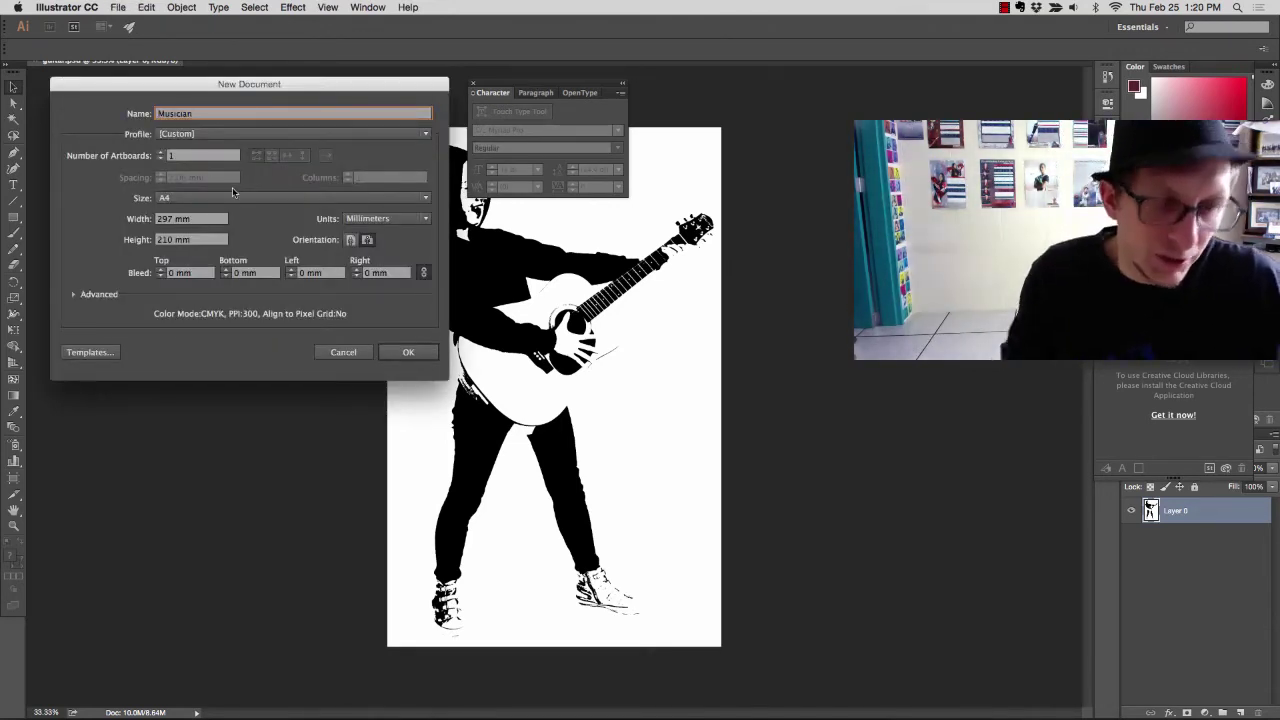
text( Your Name)
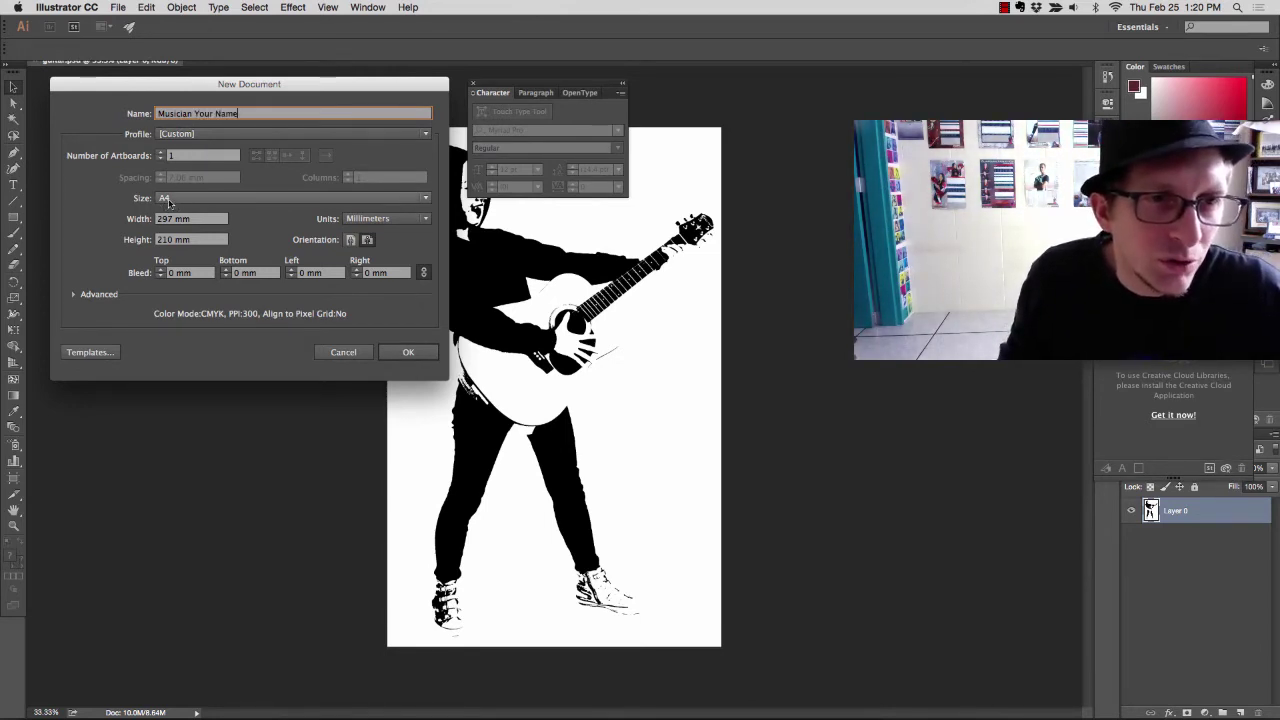
Step: Set the new document's size to 4.75 in wide by 4.74 in high, with Inches as the units
click(168, 203)
click(183, 221)
click(173, 224)
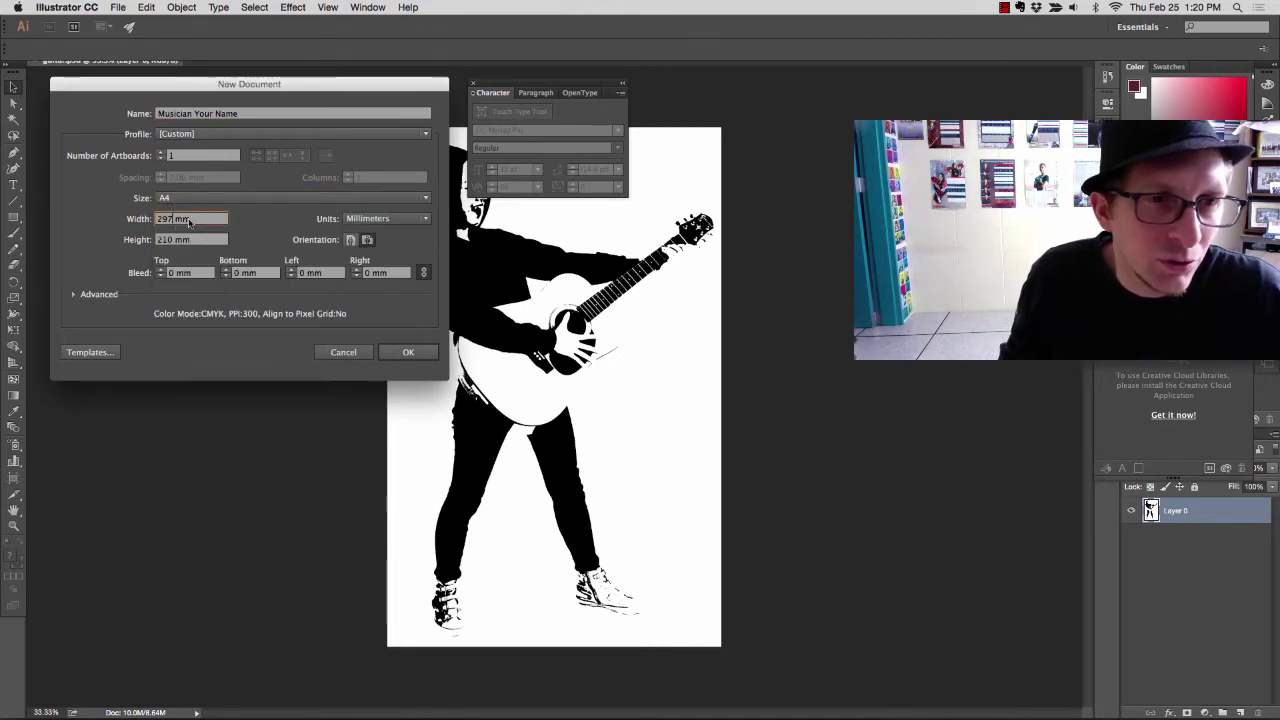
drag(190, 222, 148, 218)
text(4)
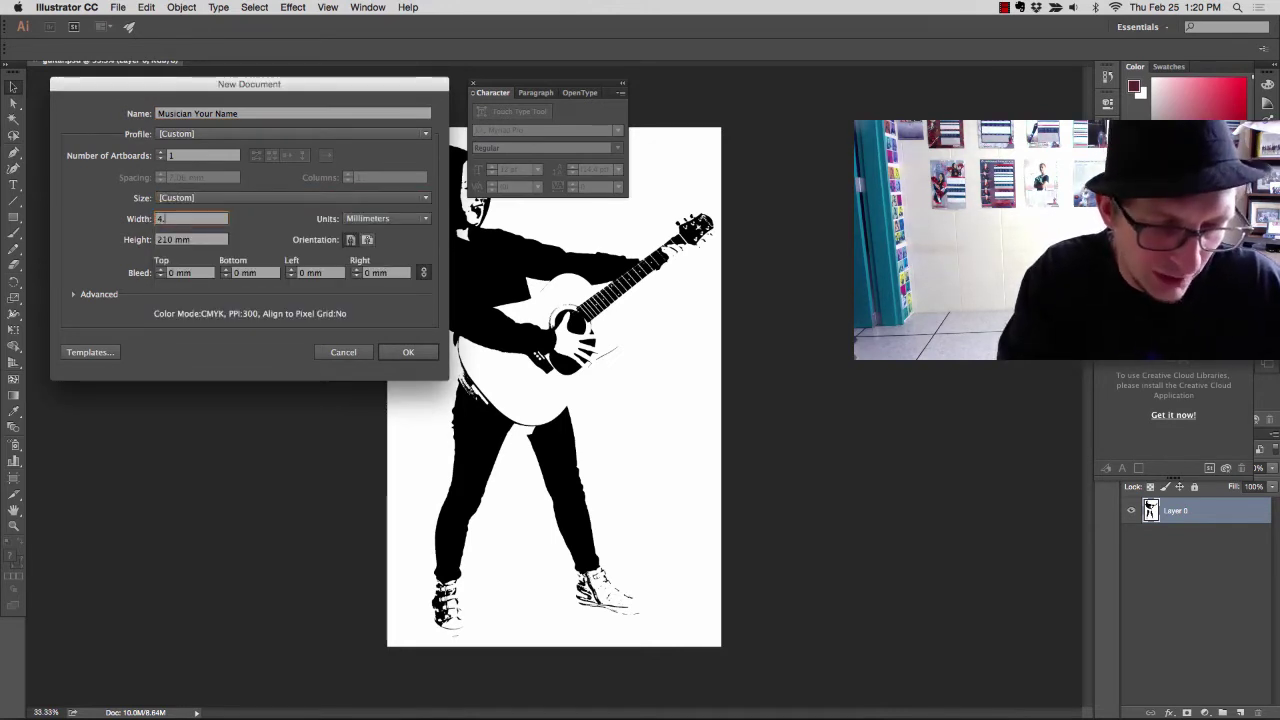
text(.75 in)
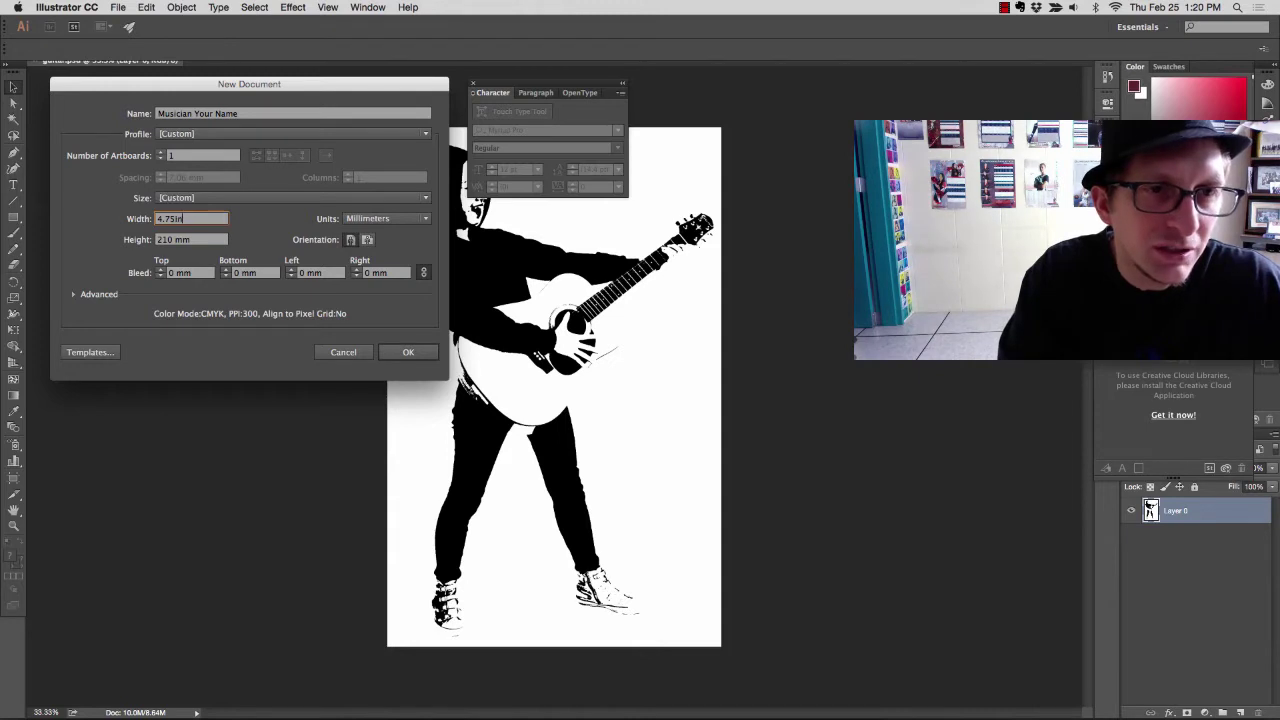
key(Tab)
text(4)
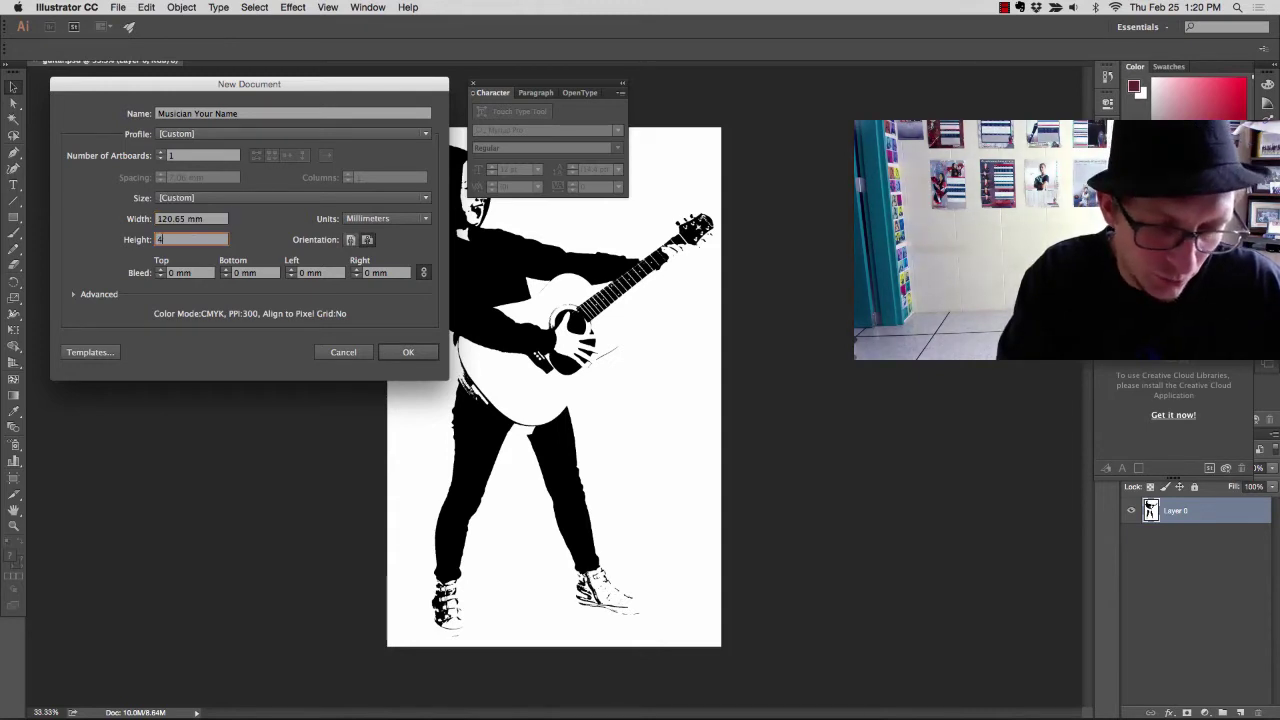
text(.74in)
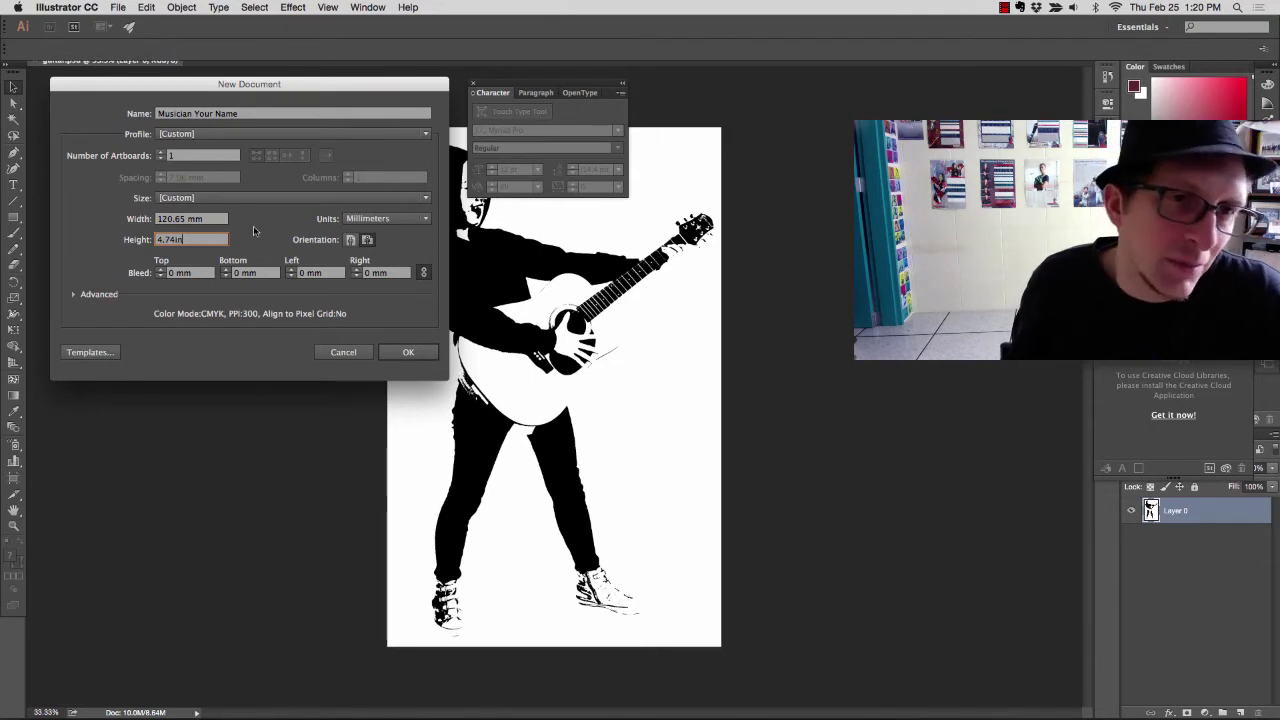
key(shift+Tab)
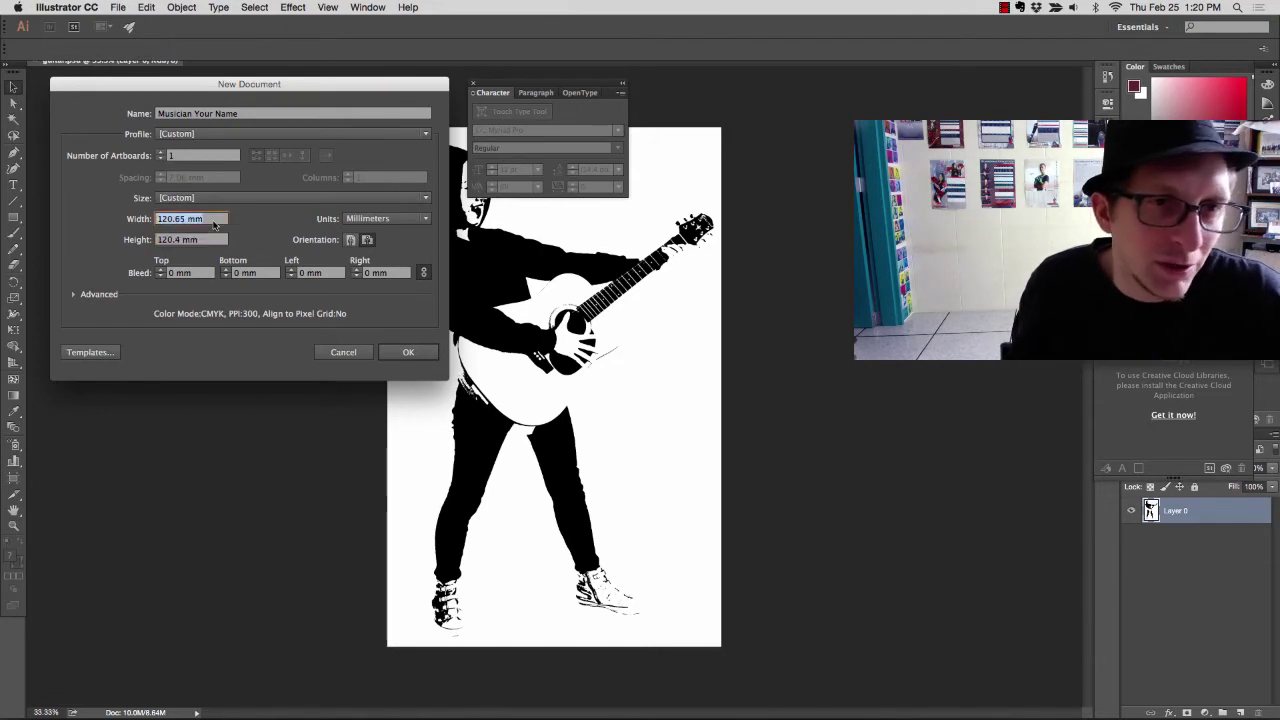
click(385, 218)
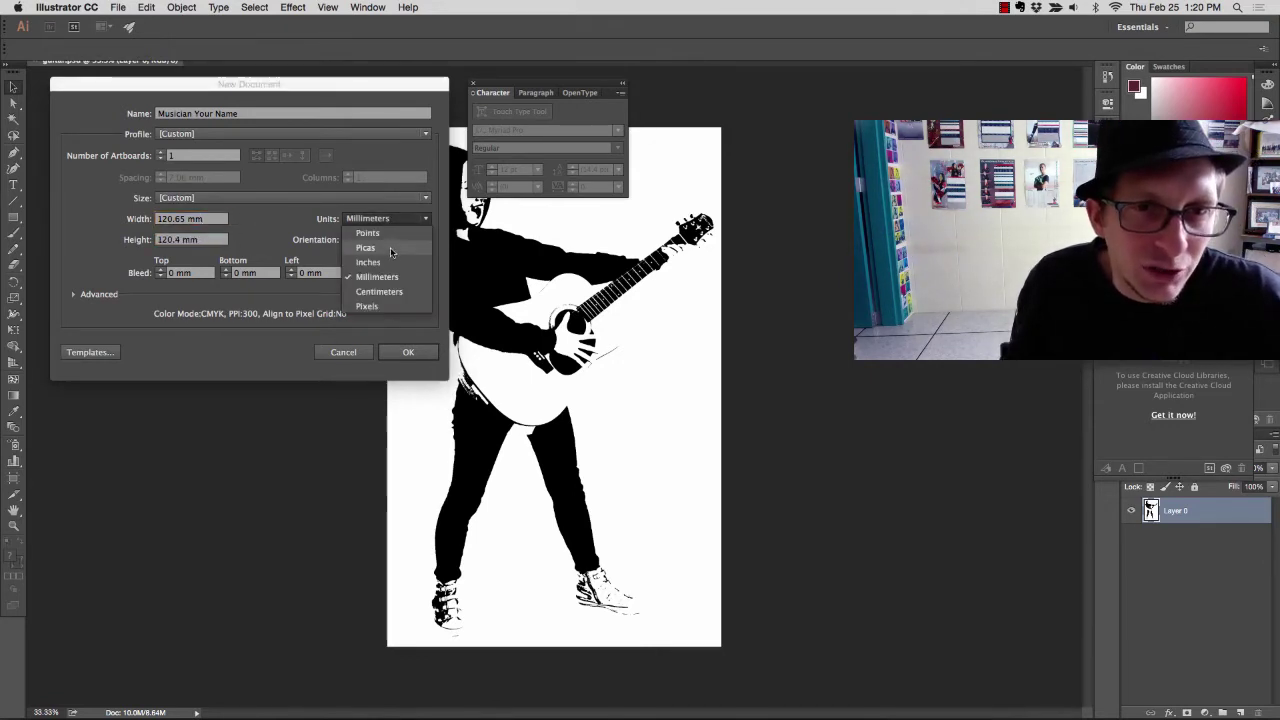
click(388, 252)
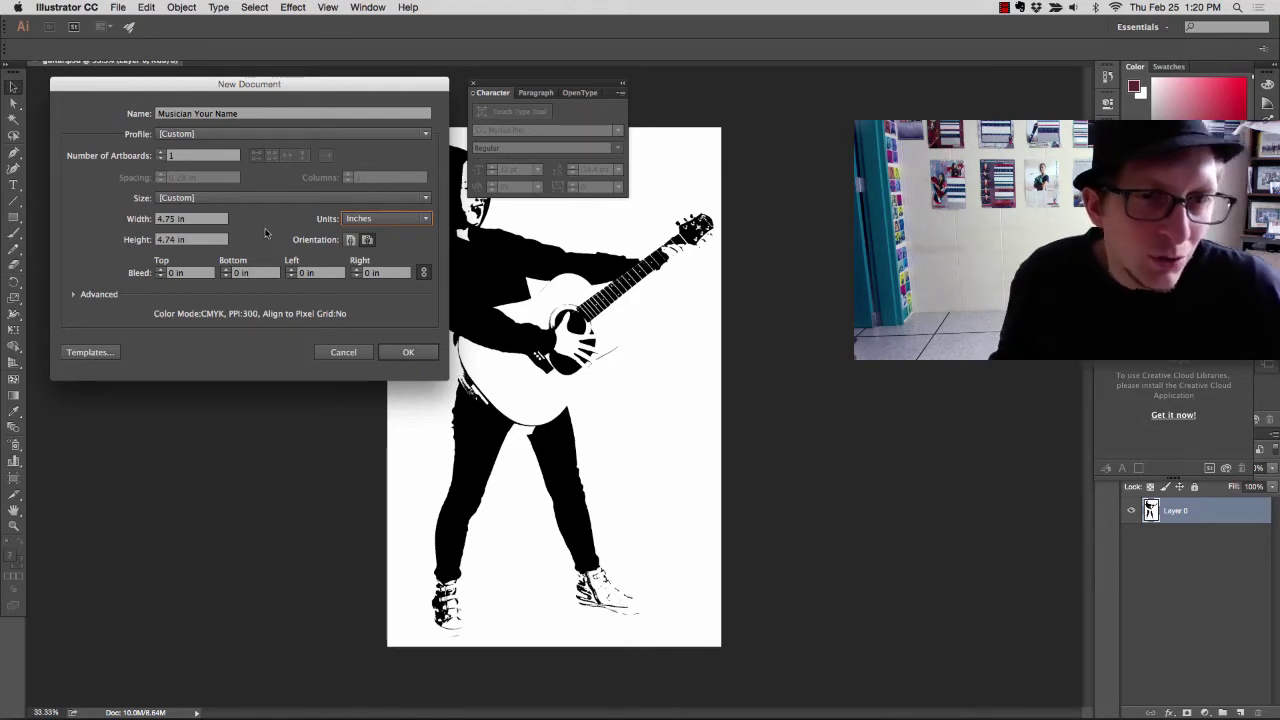
Step: Set the new document's color mode to RGB and create the document
click(74, 295)
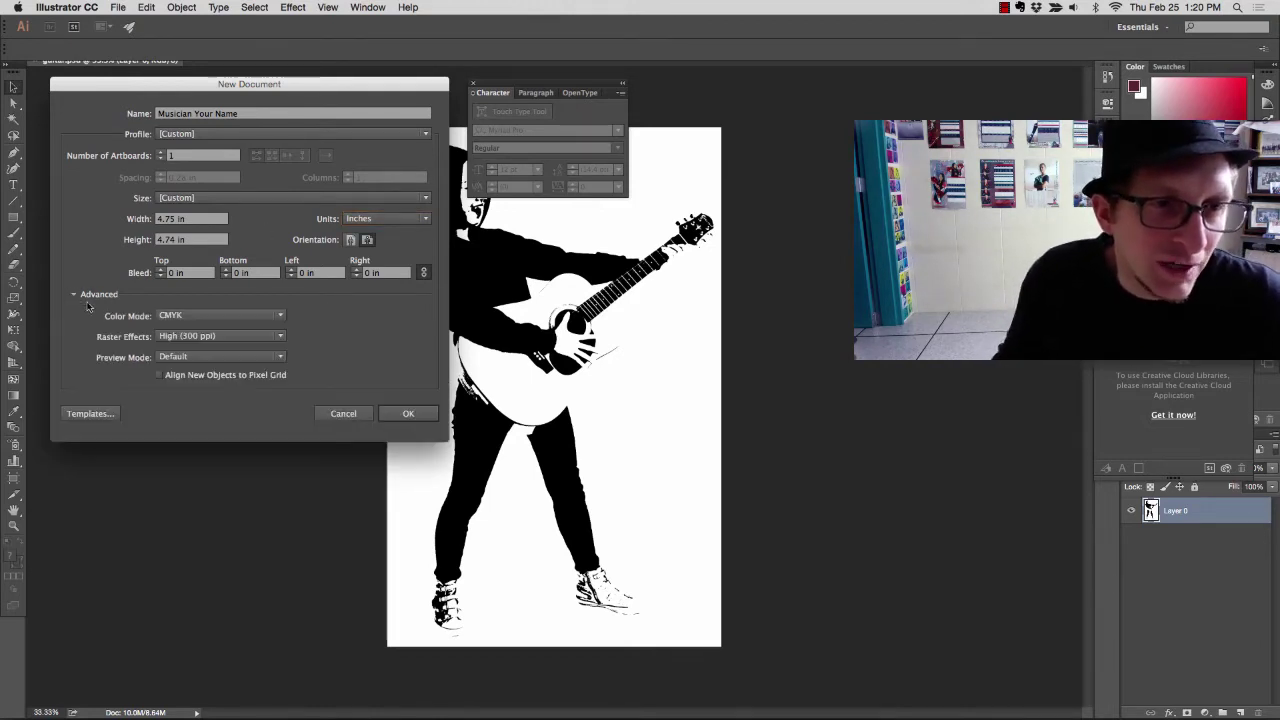
click(189, 318)
click(187, 340)
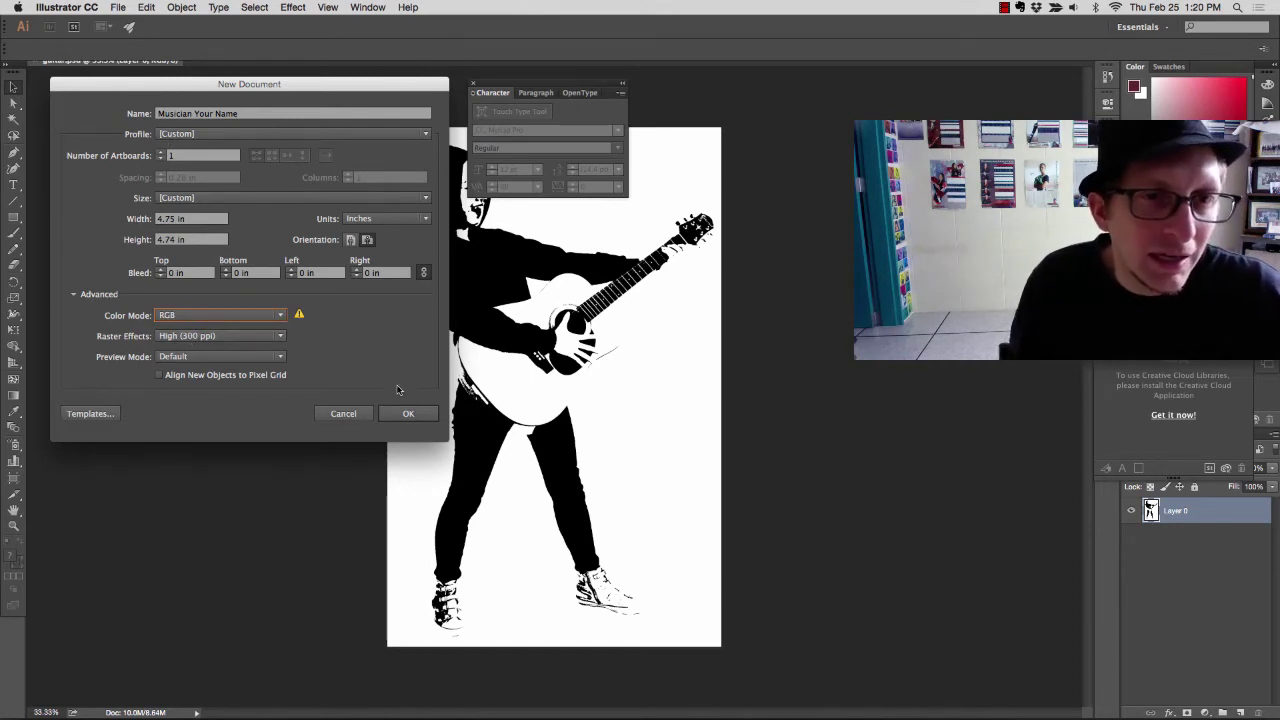
click(408, 414)
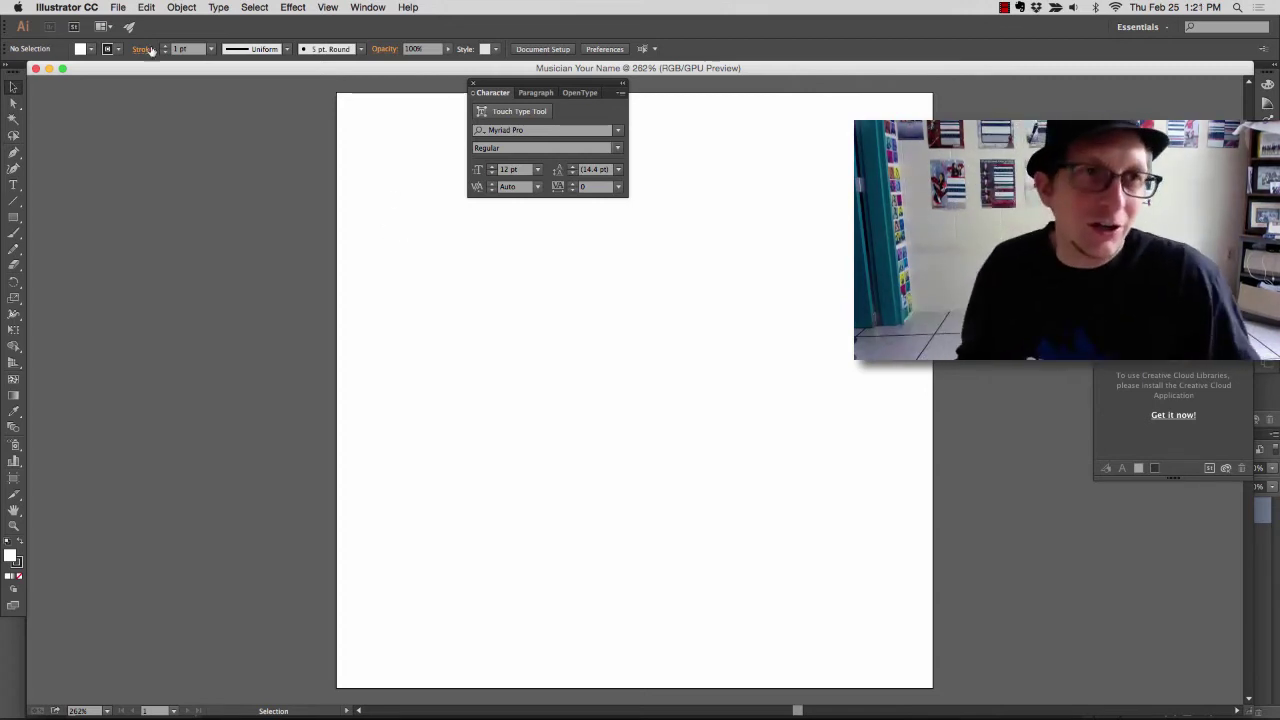
Step: Place guitar.jpg from the Desktop on the artboard as a linked image
click(118, 7)
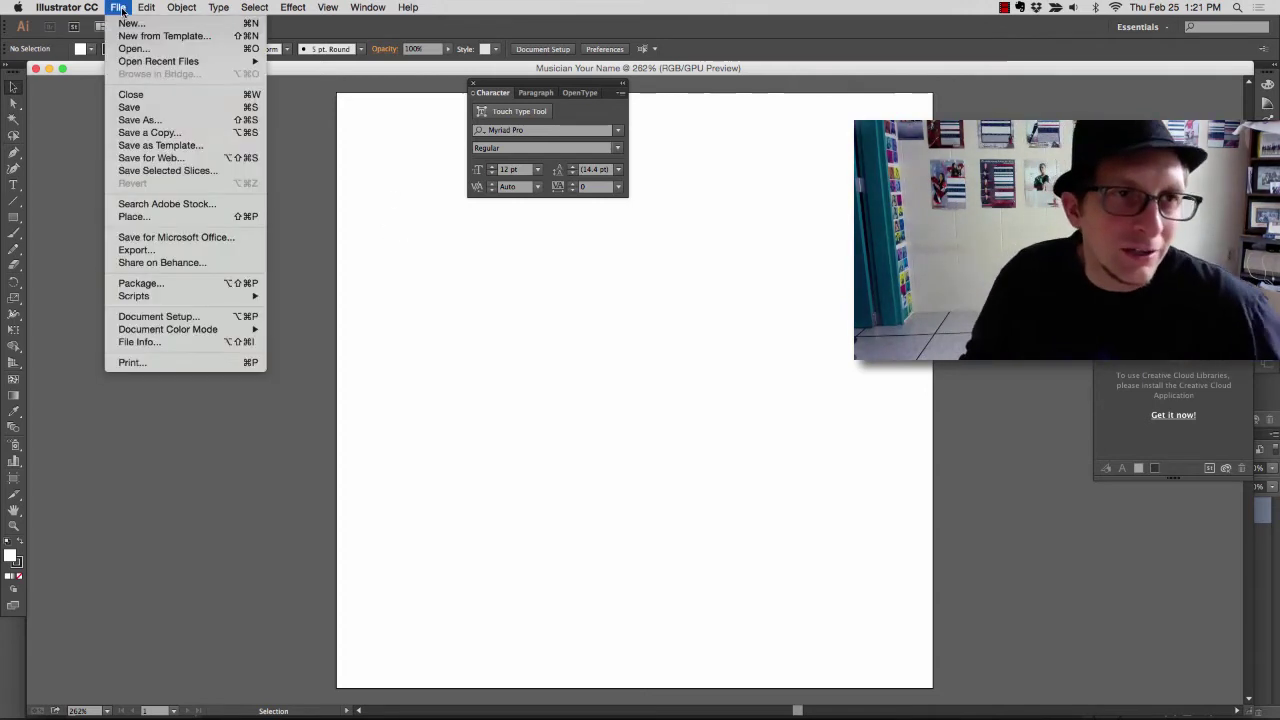
click(174, 220)
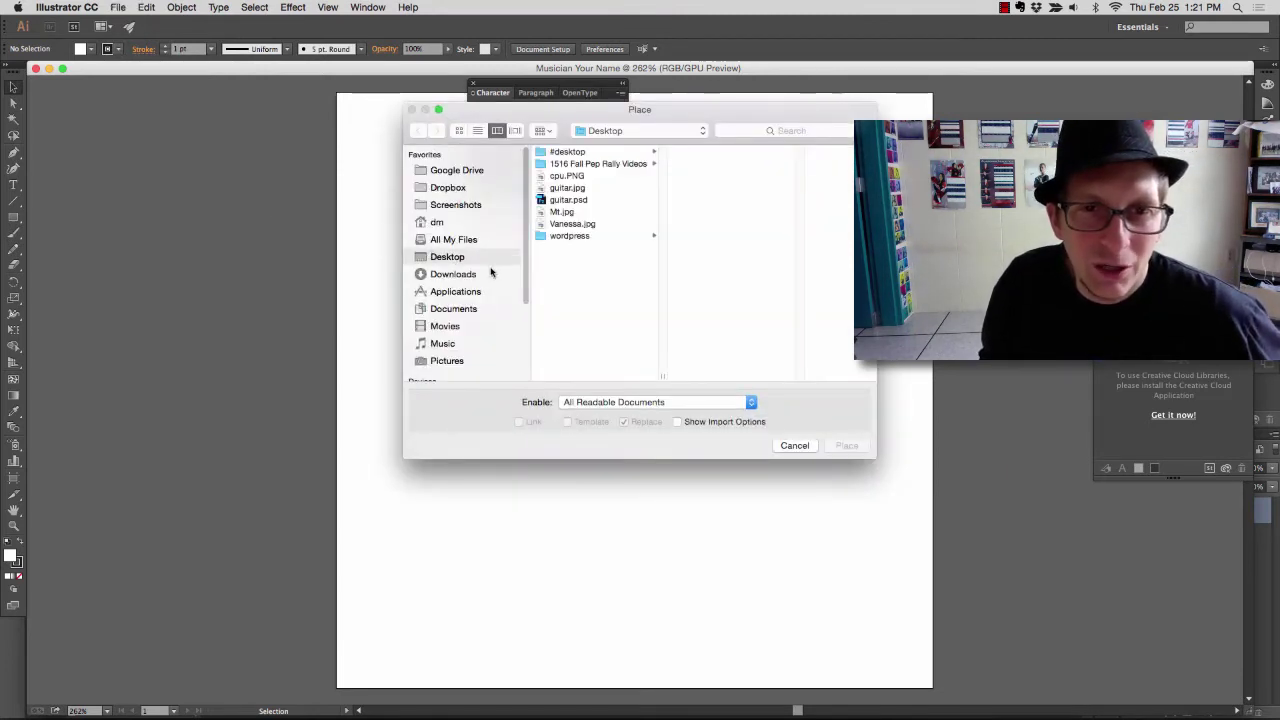
click(580, 191)
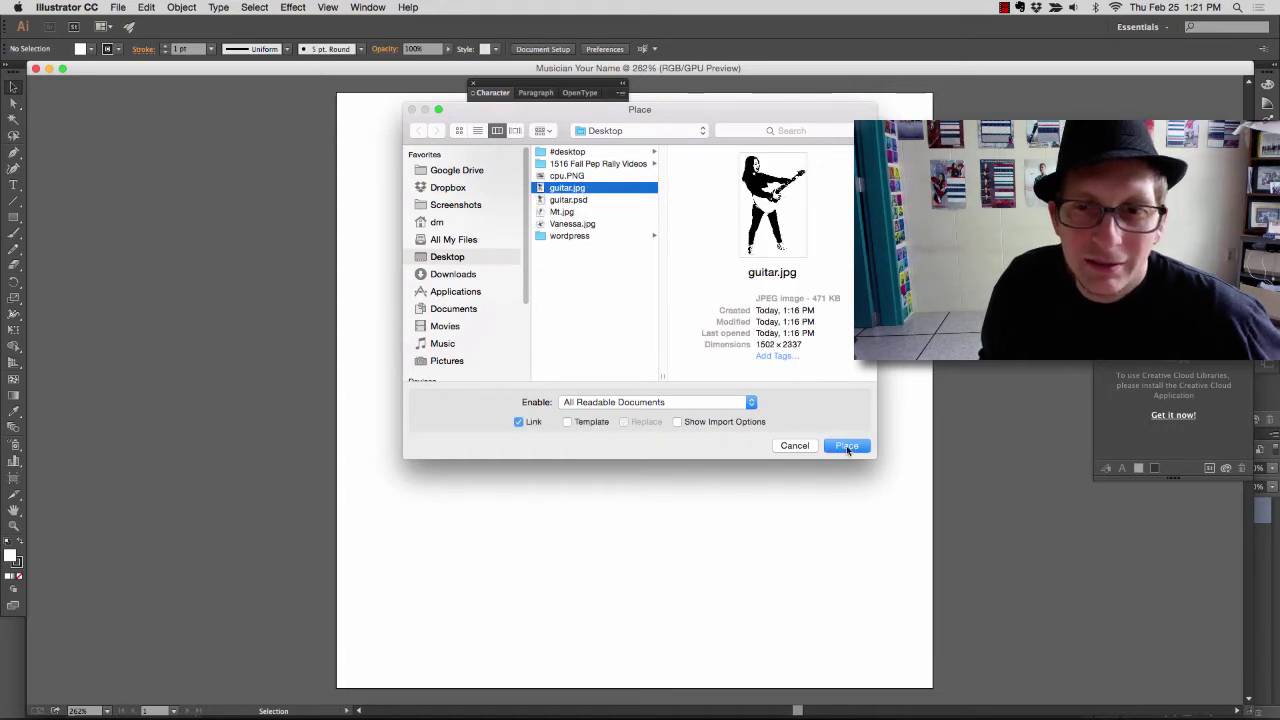
click(847, 446)
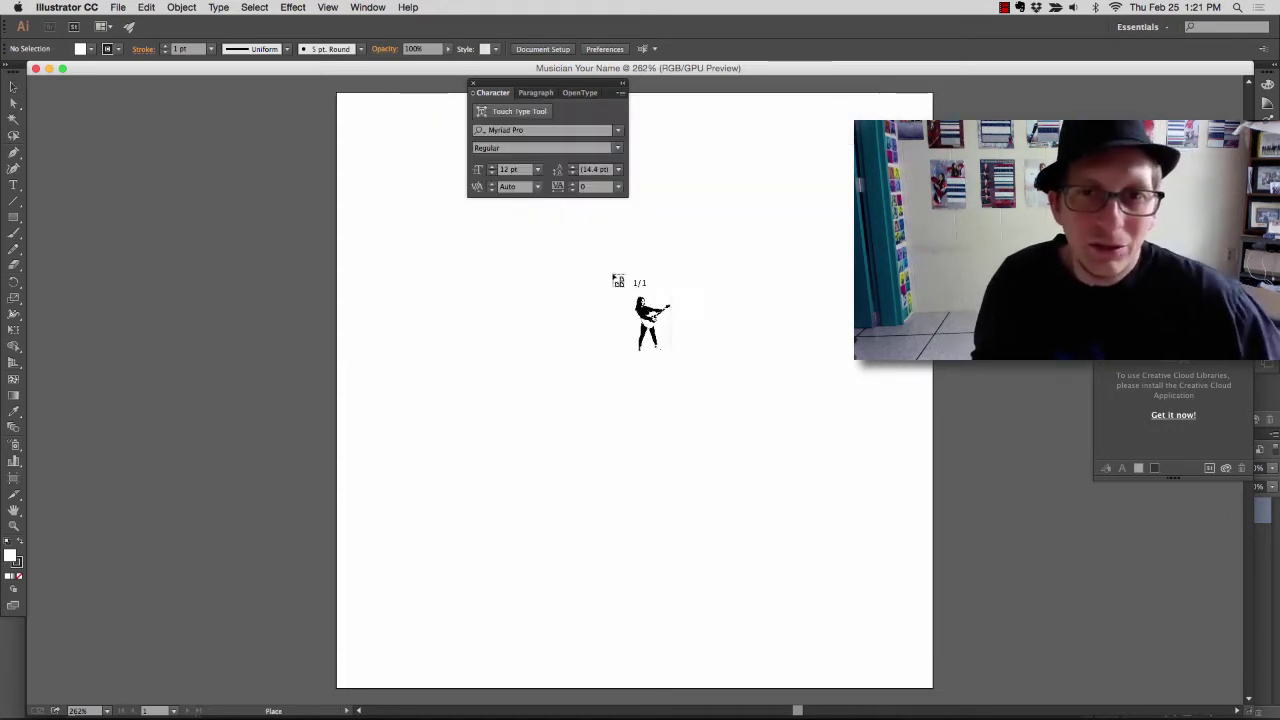
key(Escape)
click(590, 282)
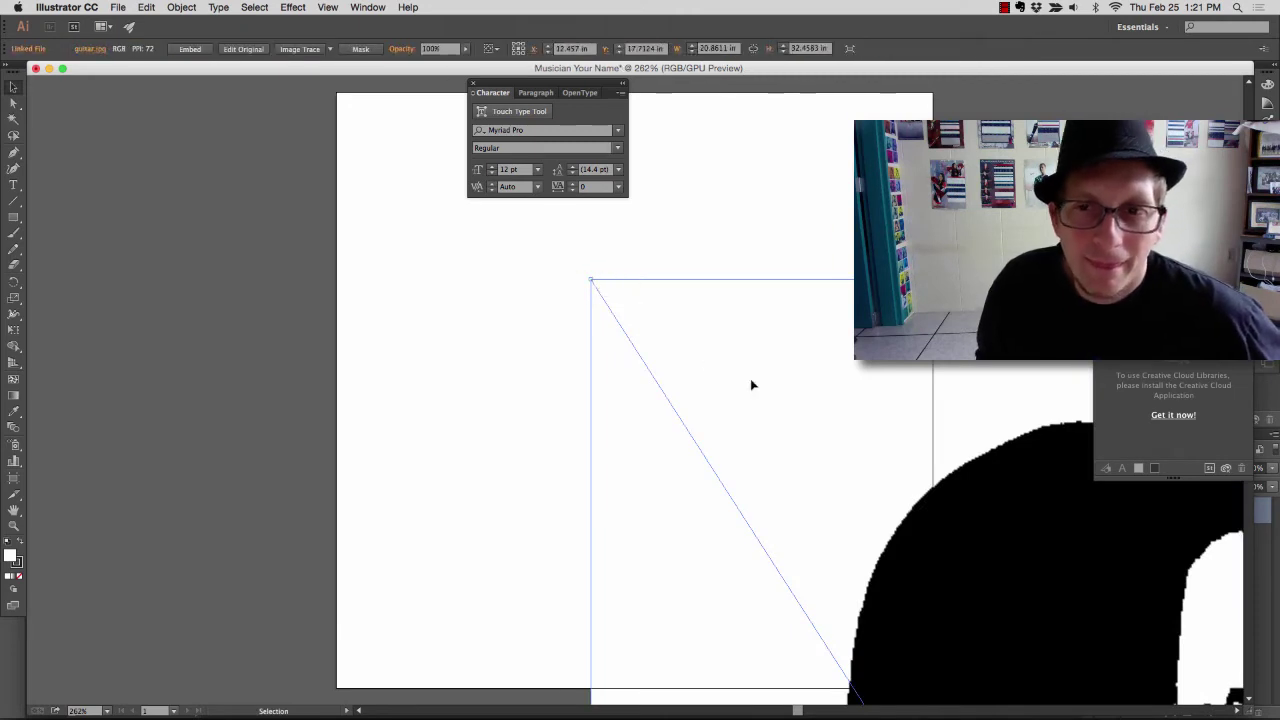
Step: Scale the placed guitarist image down proportionally to about 2.48 by 3.86 in and center it on the artboard
drag(975, 545, 709, 443)
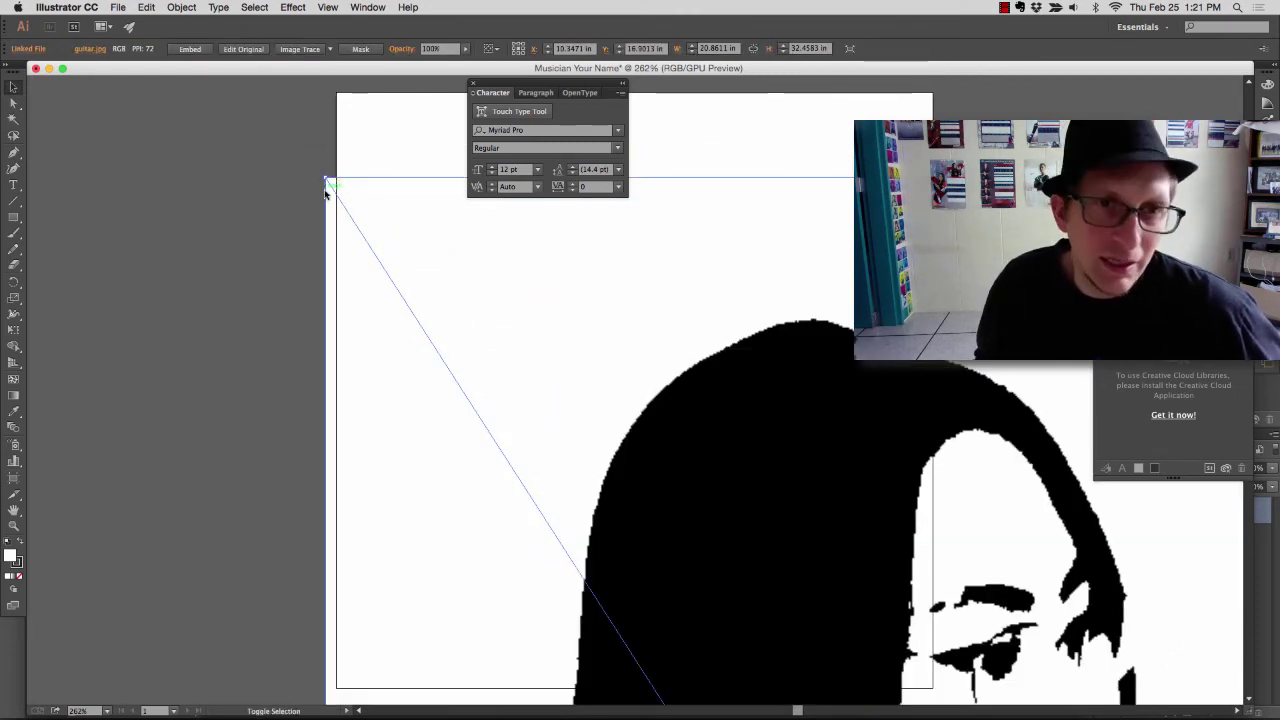
drag(329, 182, 651, 514)
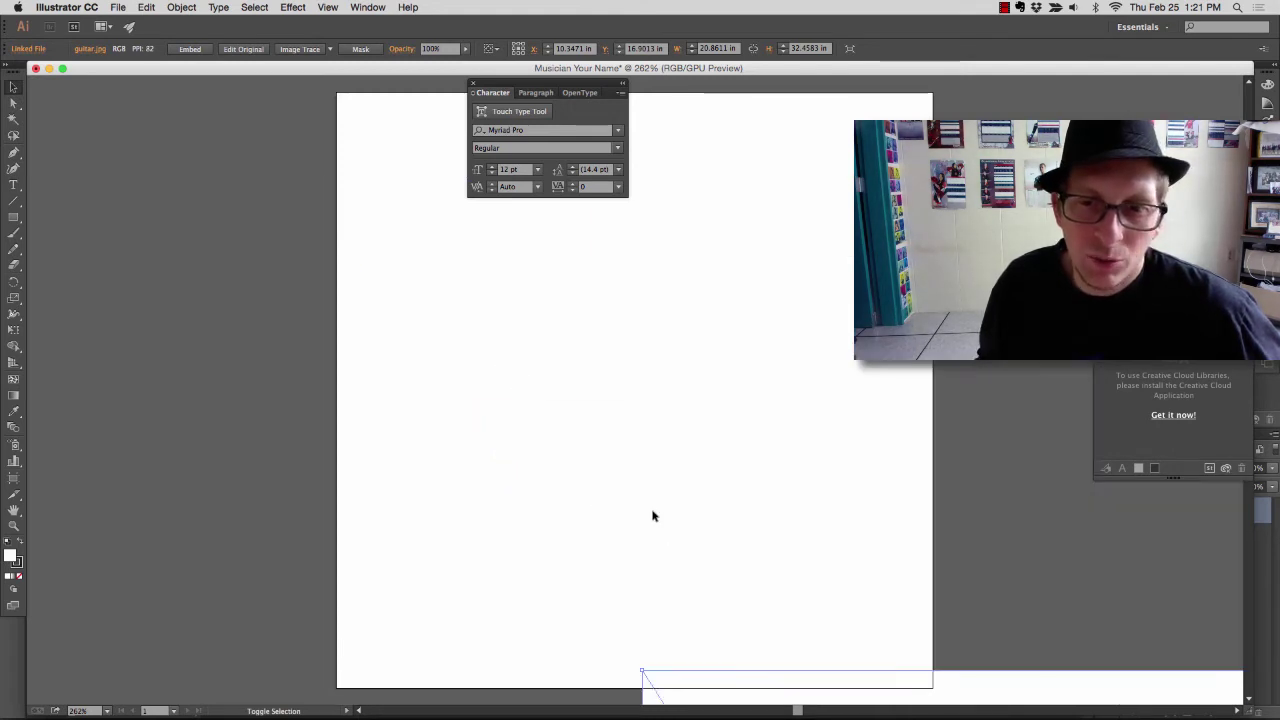
drag(641, 670, 124, 134)
key(super+equal)
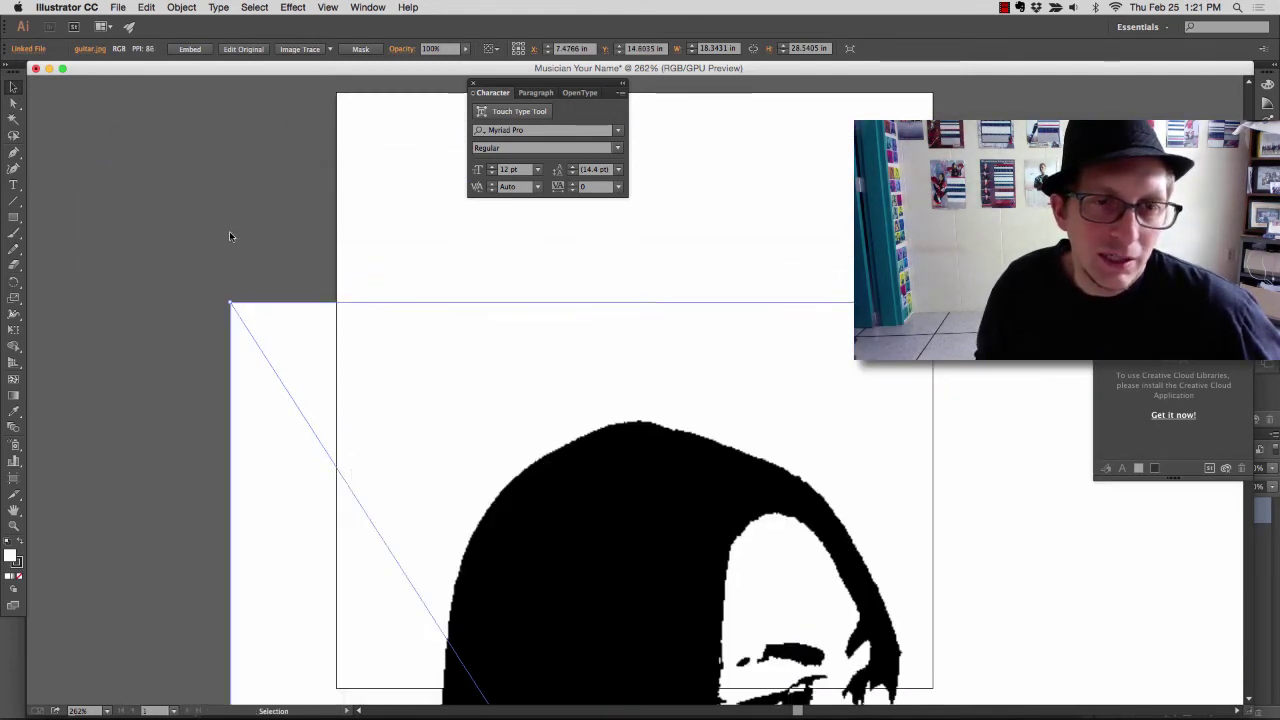
scroll(229, 236, down, 7)
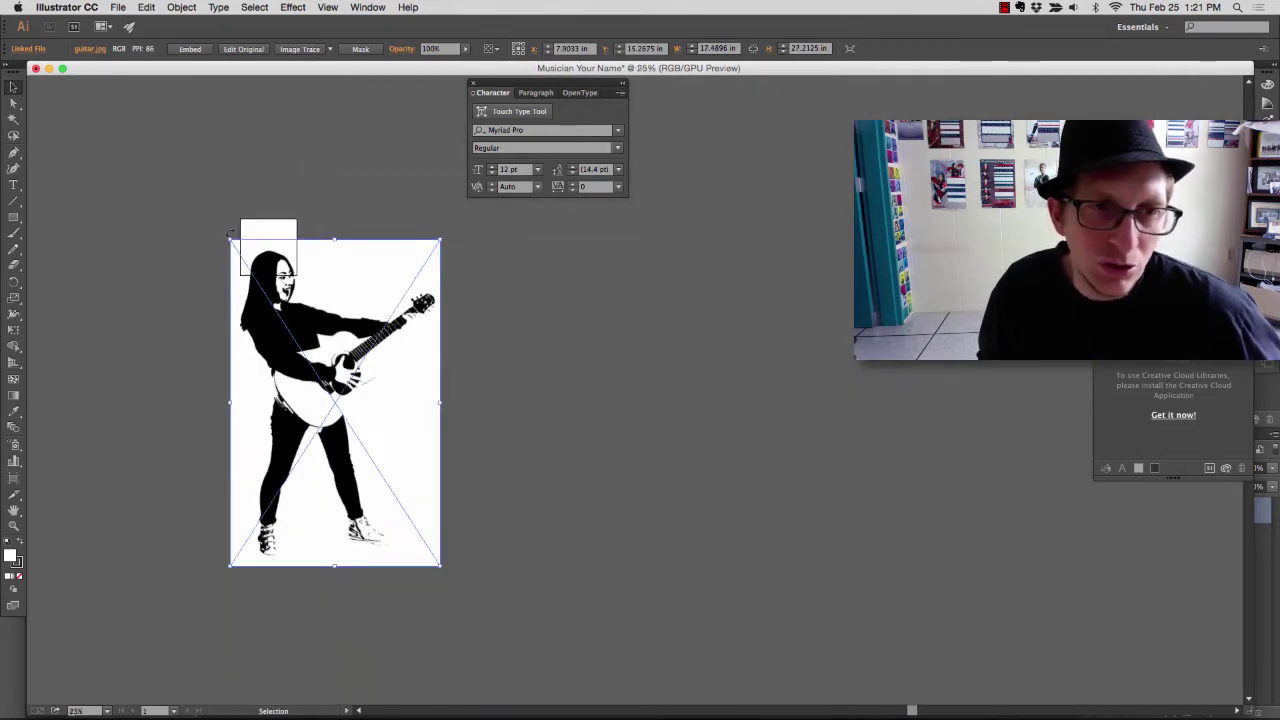
drag(230, 239, 266, 246)
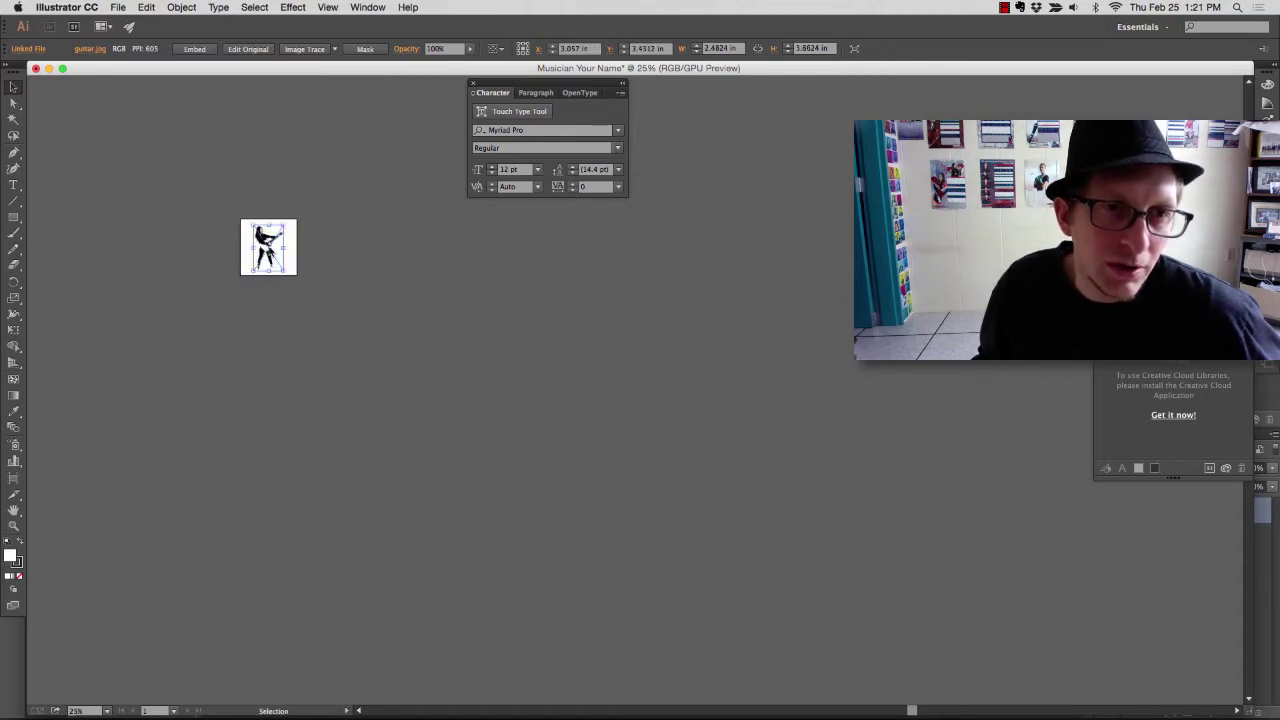
key(super+equal)
key(super+equal)
key(super+equal)
key(super+equal)
key(super+equal)
key(super+equal)
key(super+equal)
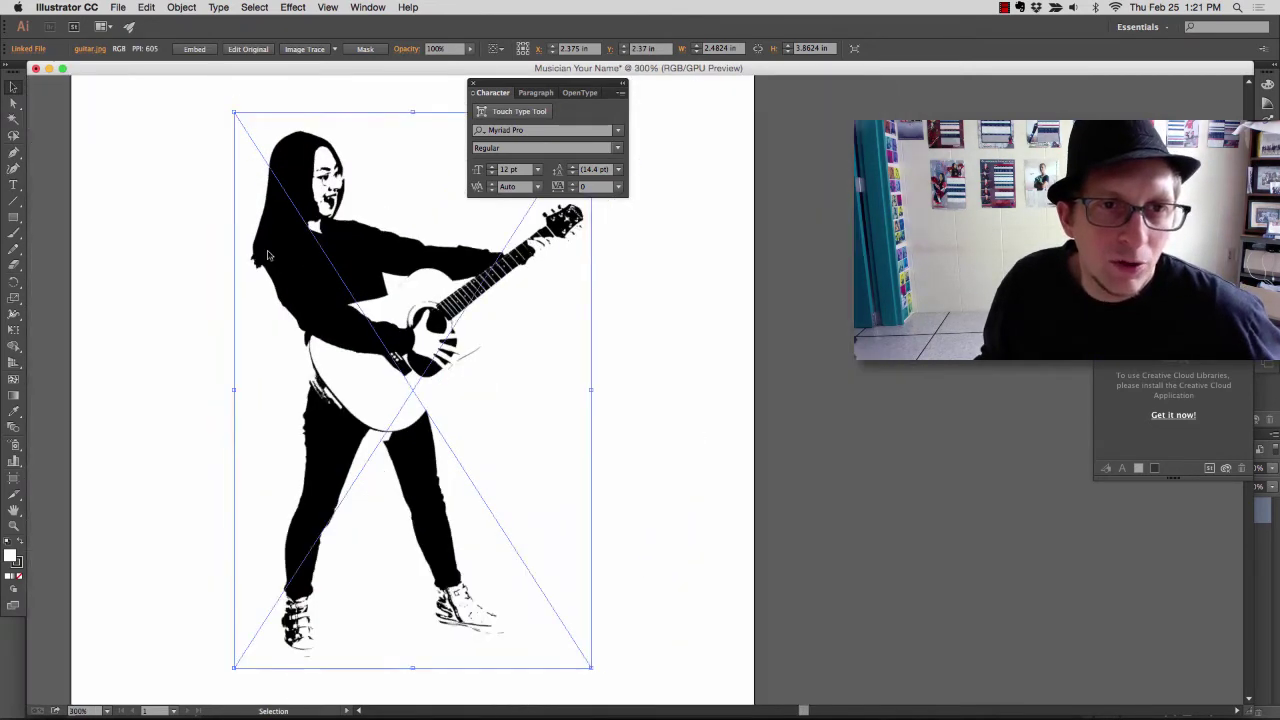
key(super+minus)
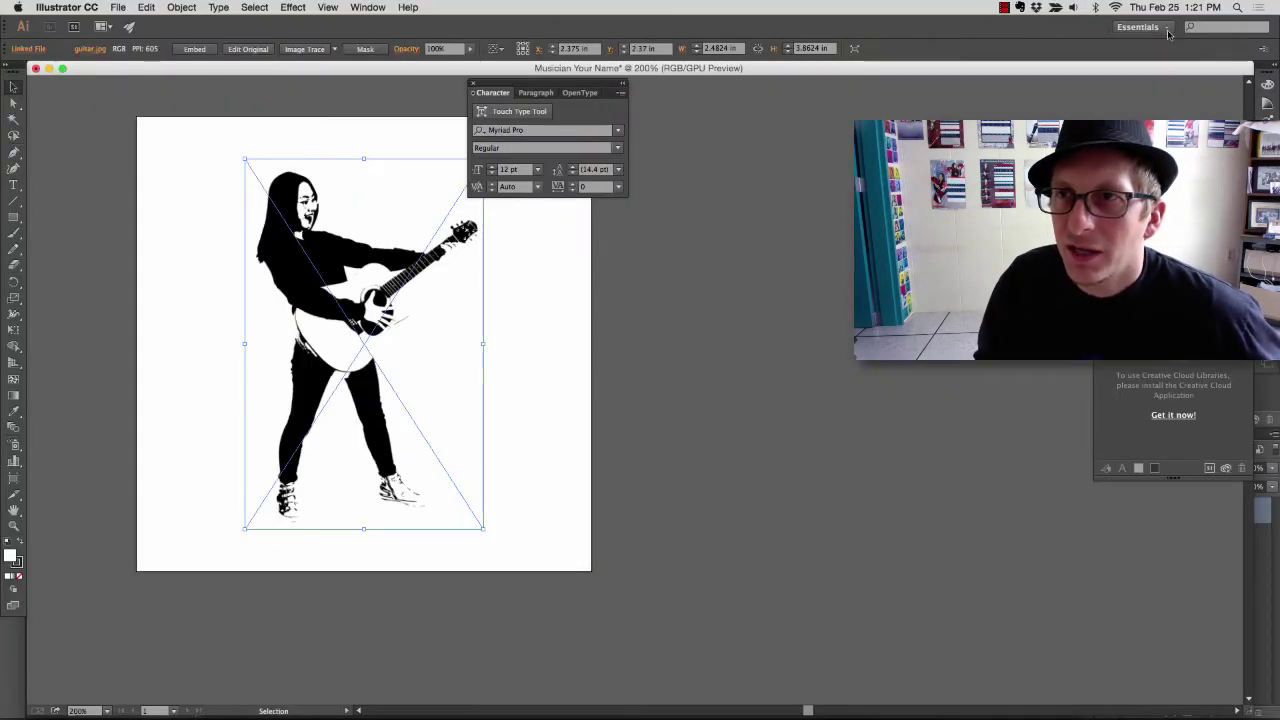
Step: Change the workspace from Essentials to Tracing
click(1167, 30)
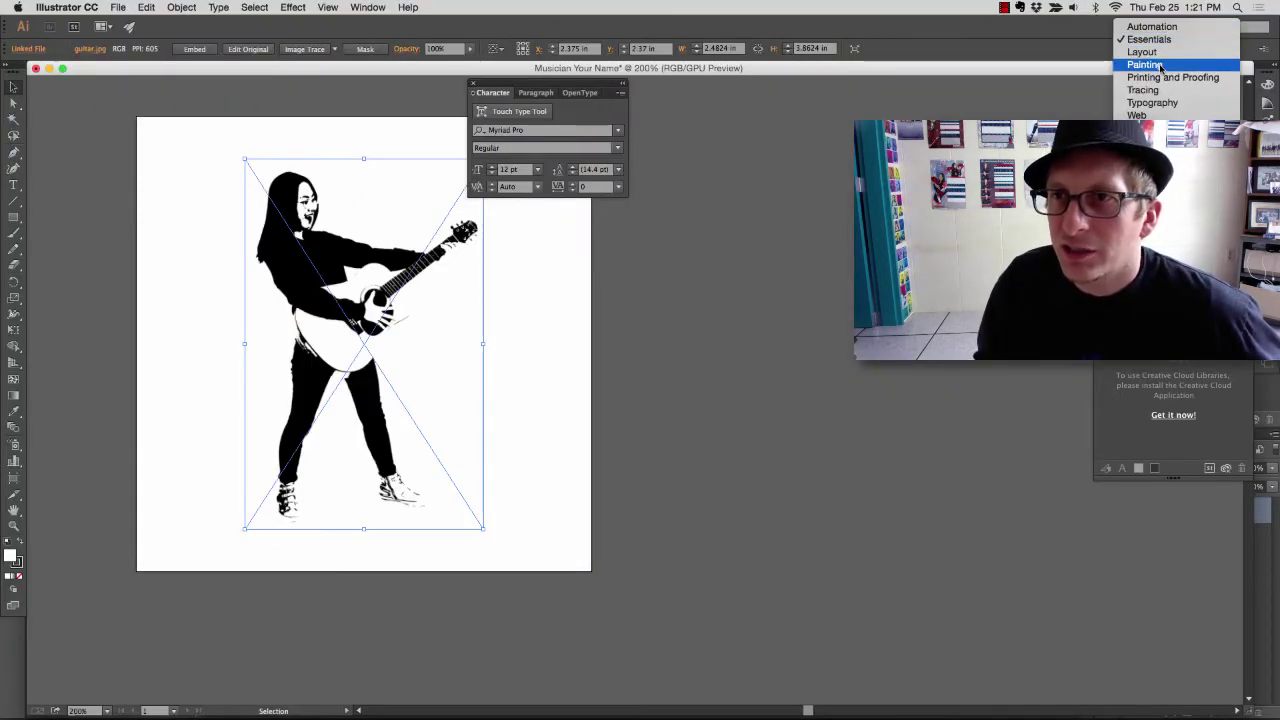
click(1160, 134)
click(1158, 29)
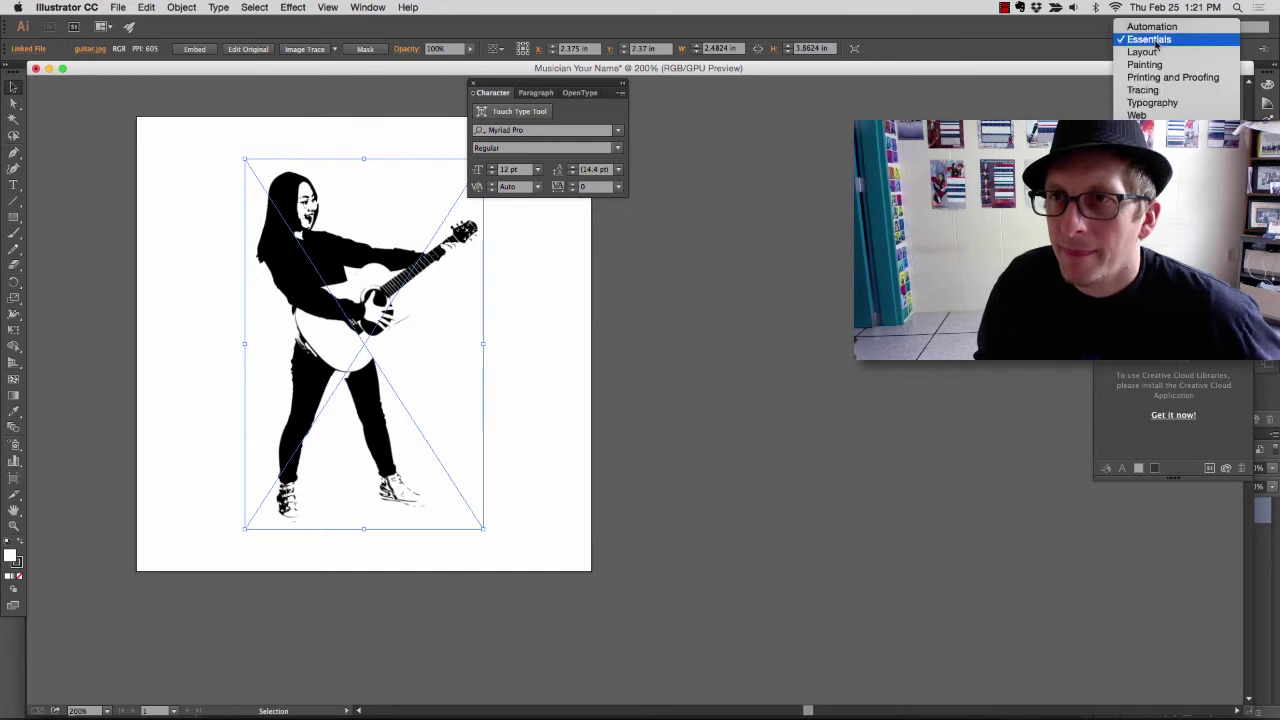
click(1143, 102)
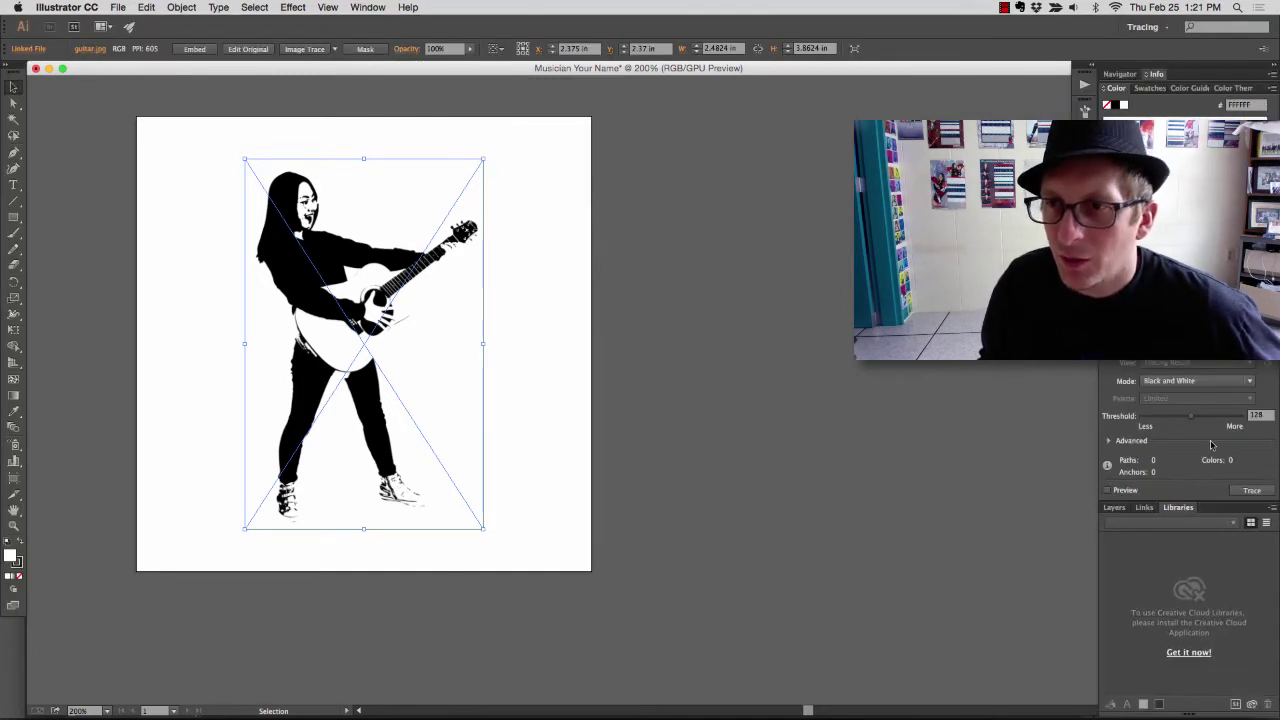
Step: Detach the Image Trace settings beside the artwork and set the guitarist image's tracing threshold to 146
mouse_move(1120, 346)
mouse_down()
mouse_move(759, 197)
mouse_move(536, 170)
mouse_up()
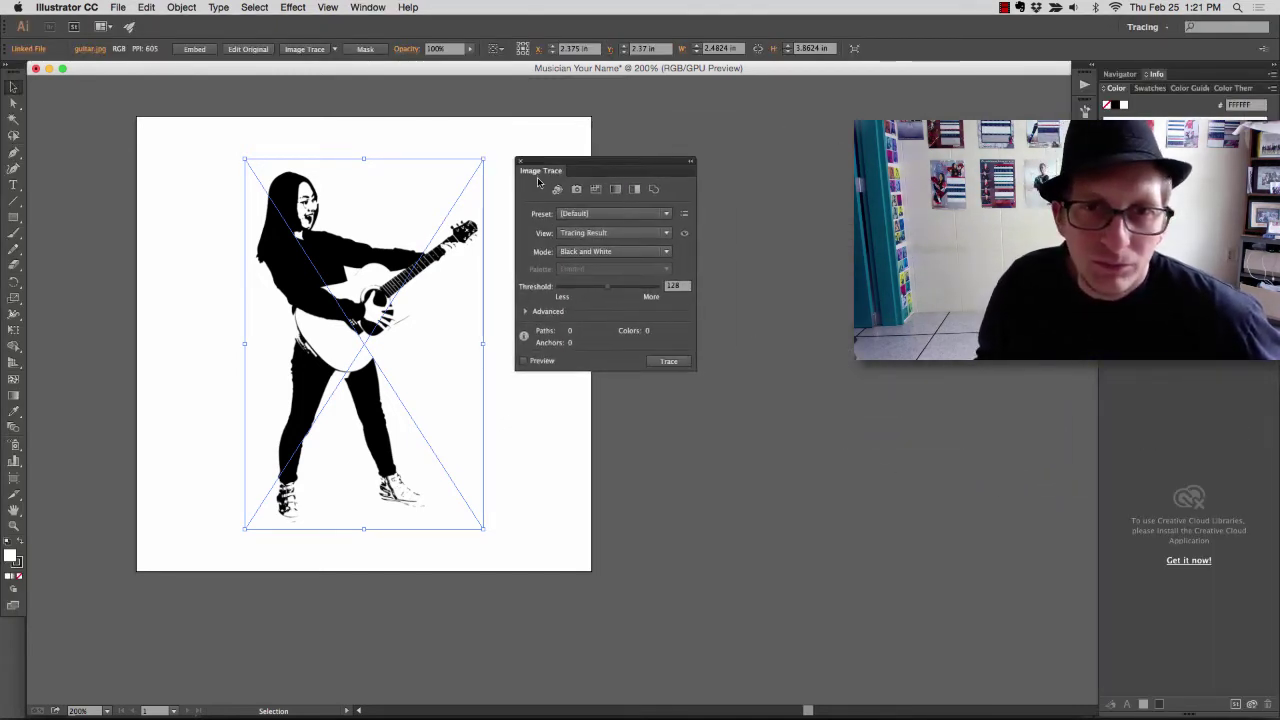
click(600, 296)
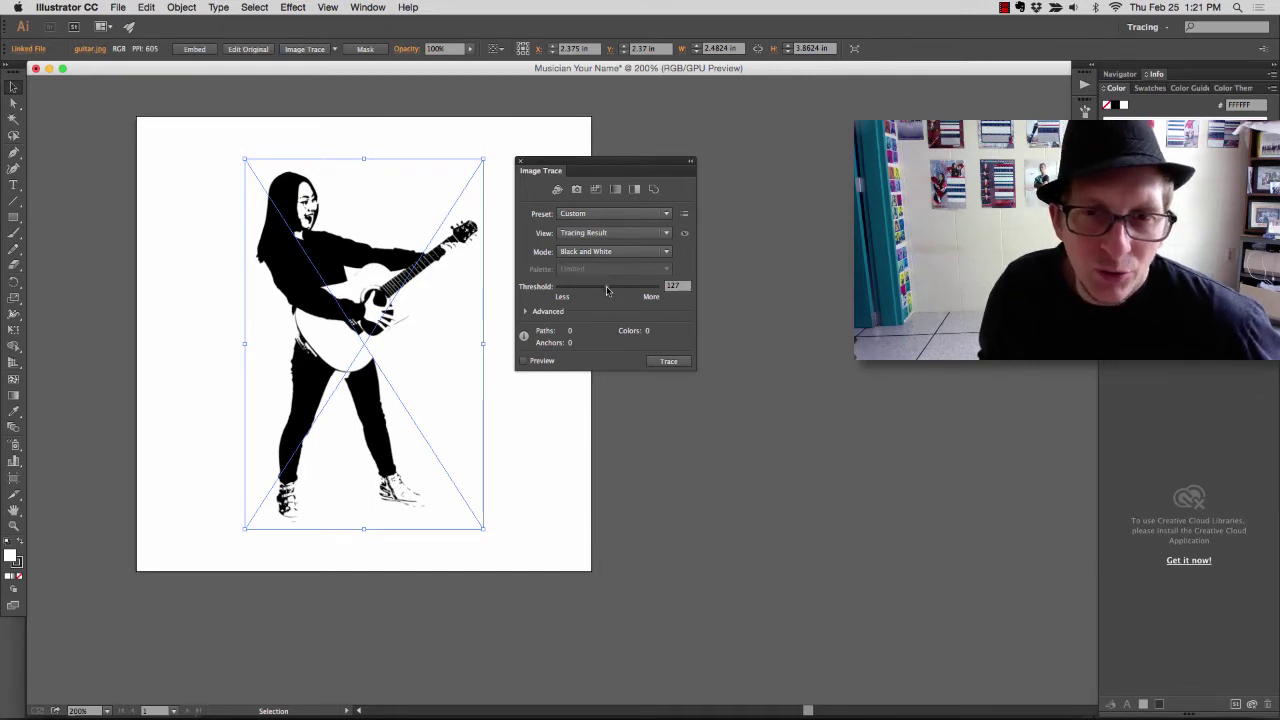
key(super+Tab)
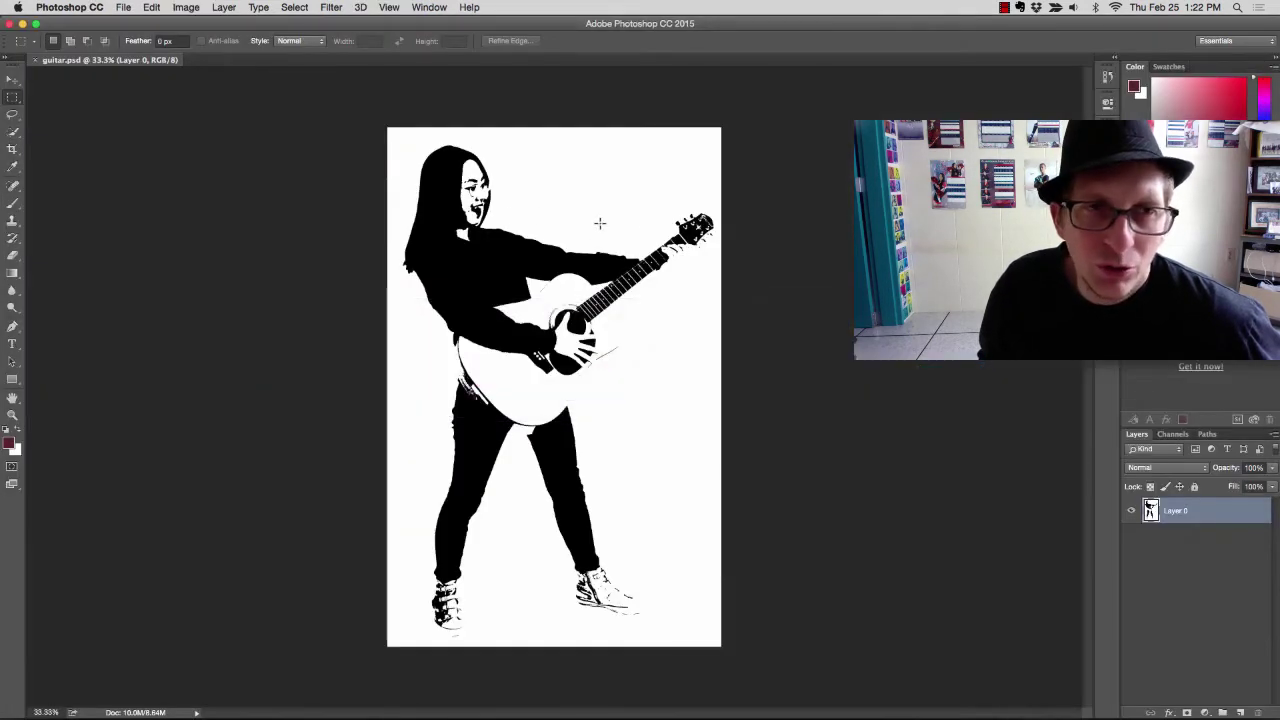
key(super+Tab)
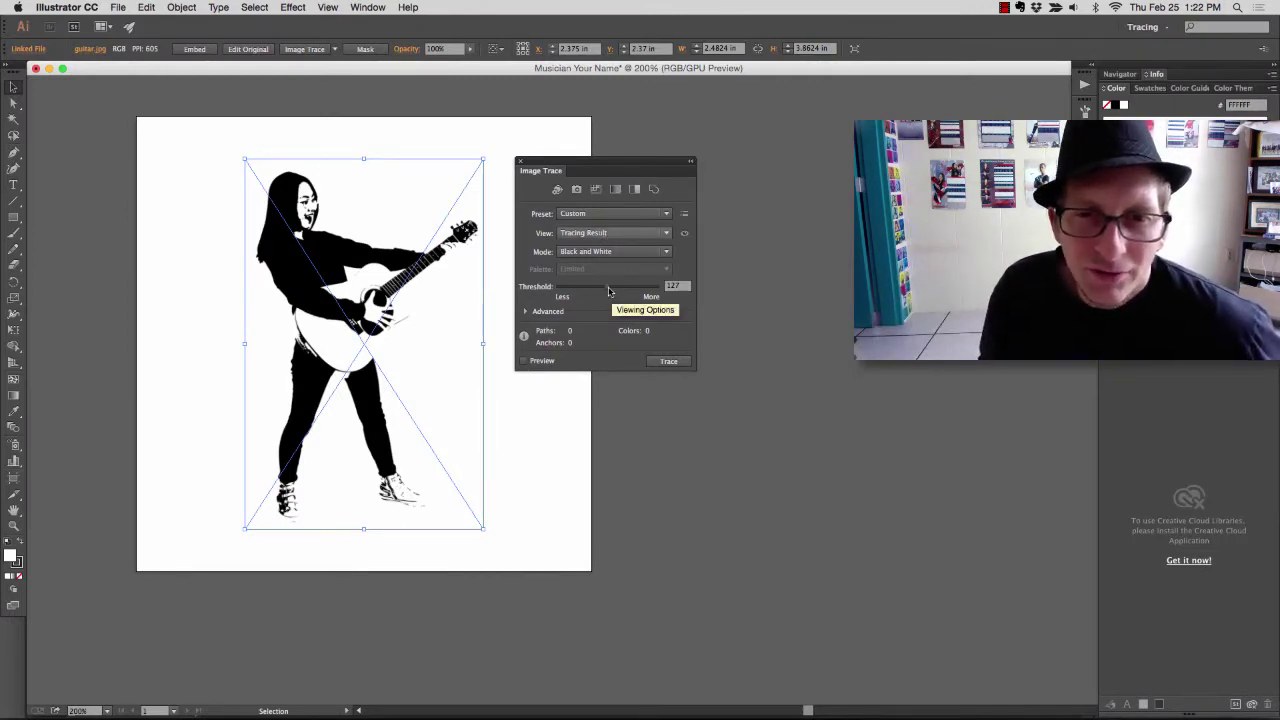
drag(609, 289, 621, 290)
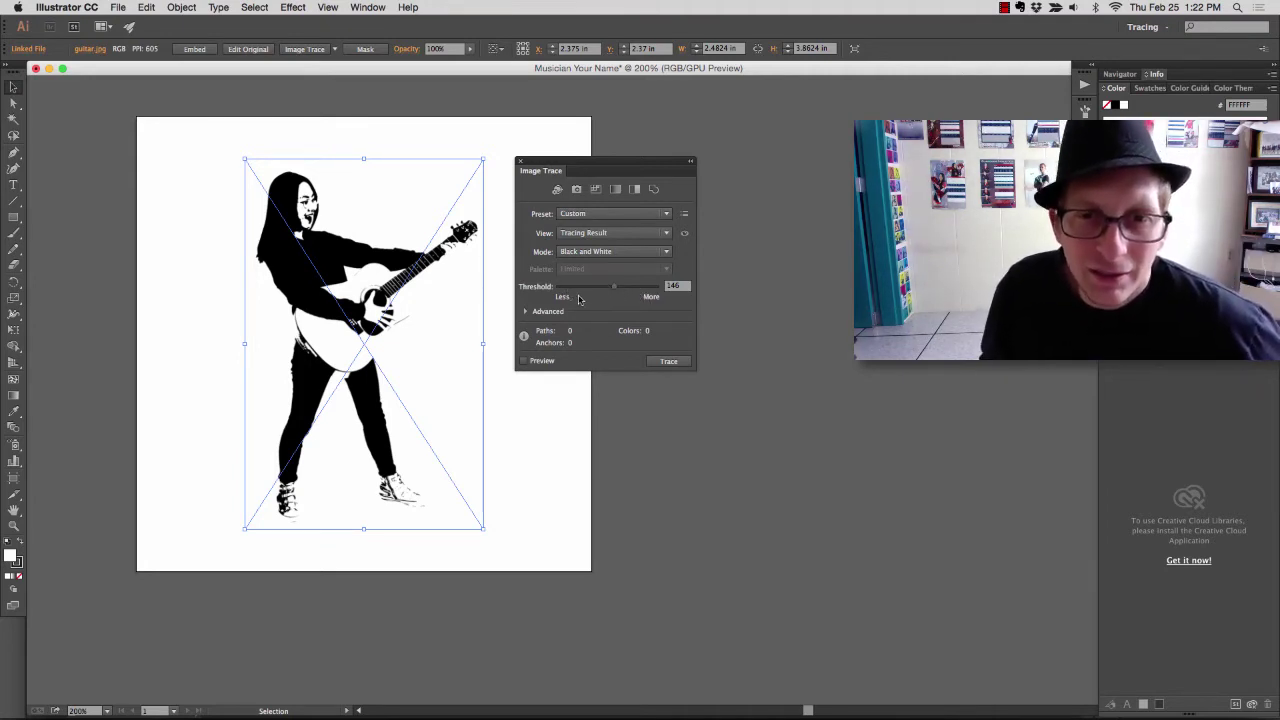
Step: Enable Strokes and Ignore White in the advanced tracing options and trace the guitarist image
click(525, 312)
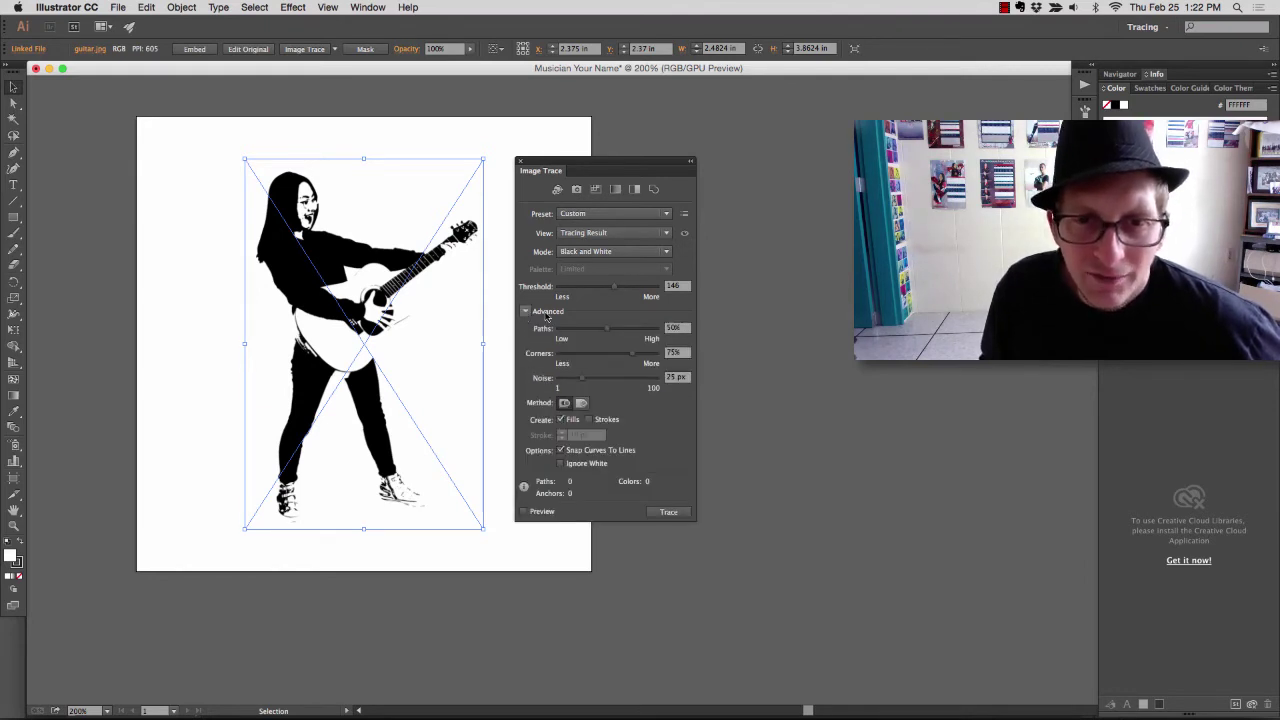
click(588, 420)
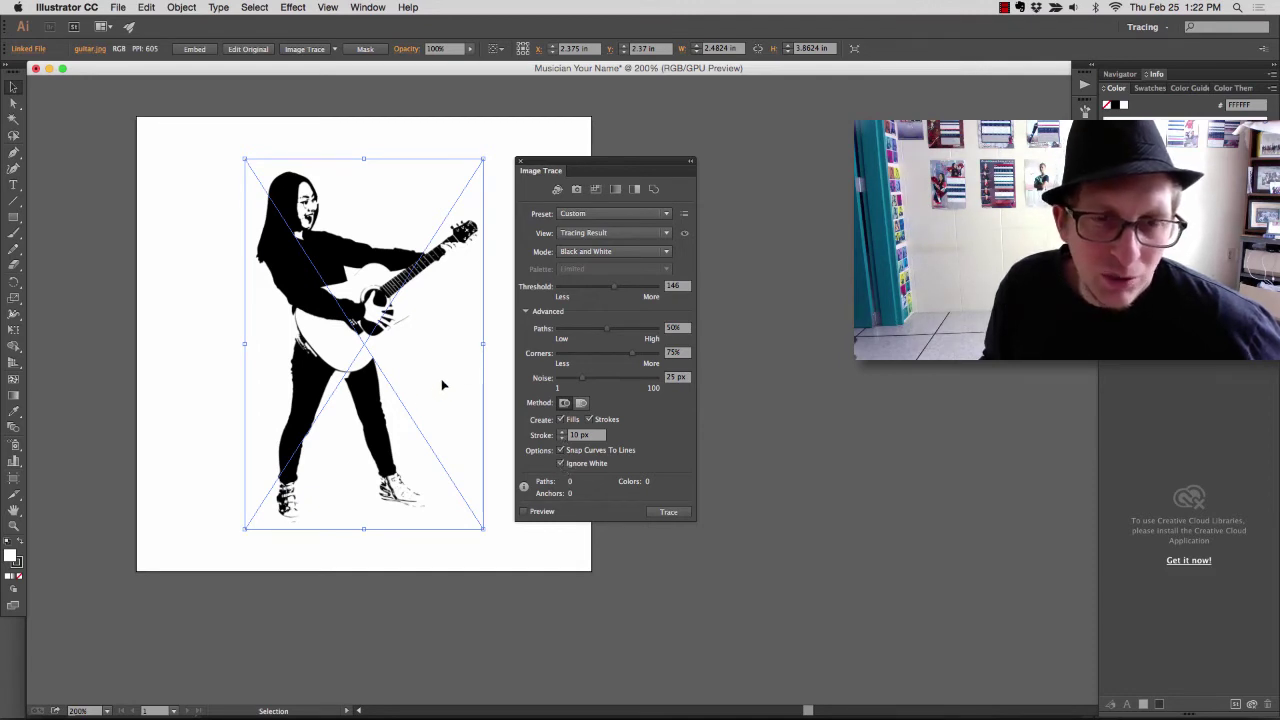
click(668, 512)
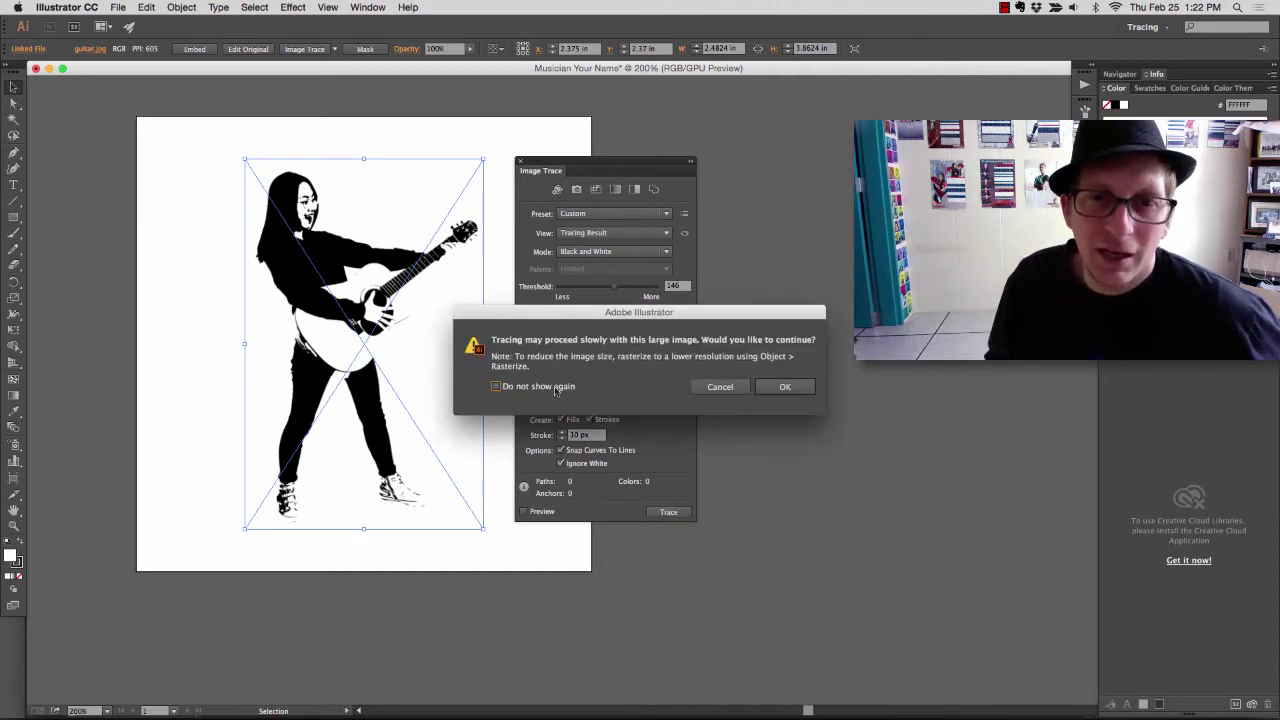
click(776, 387)
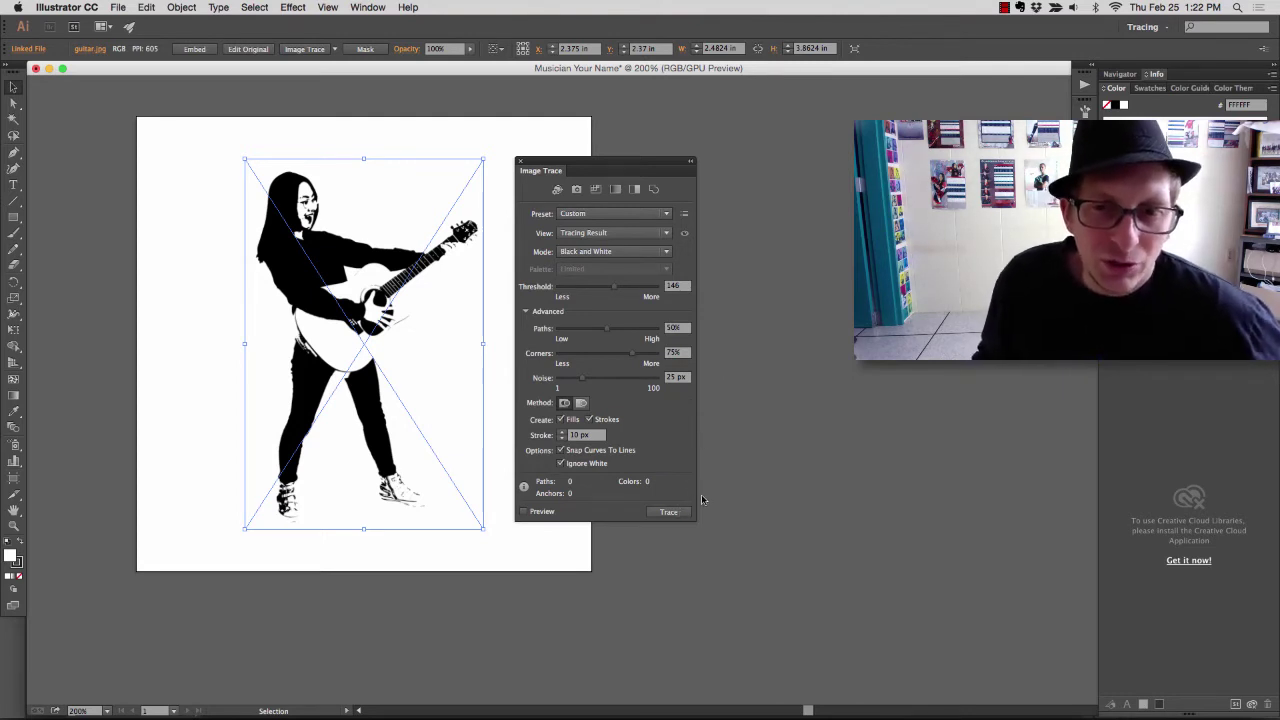
click(672, 511)
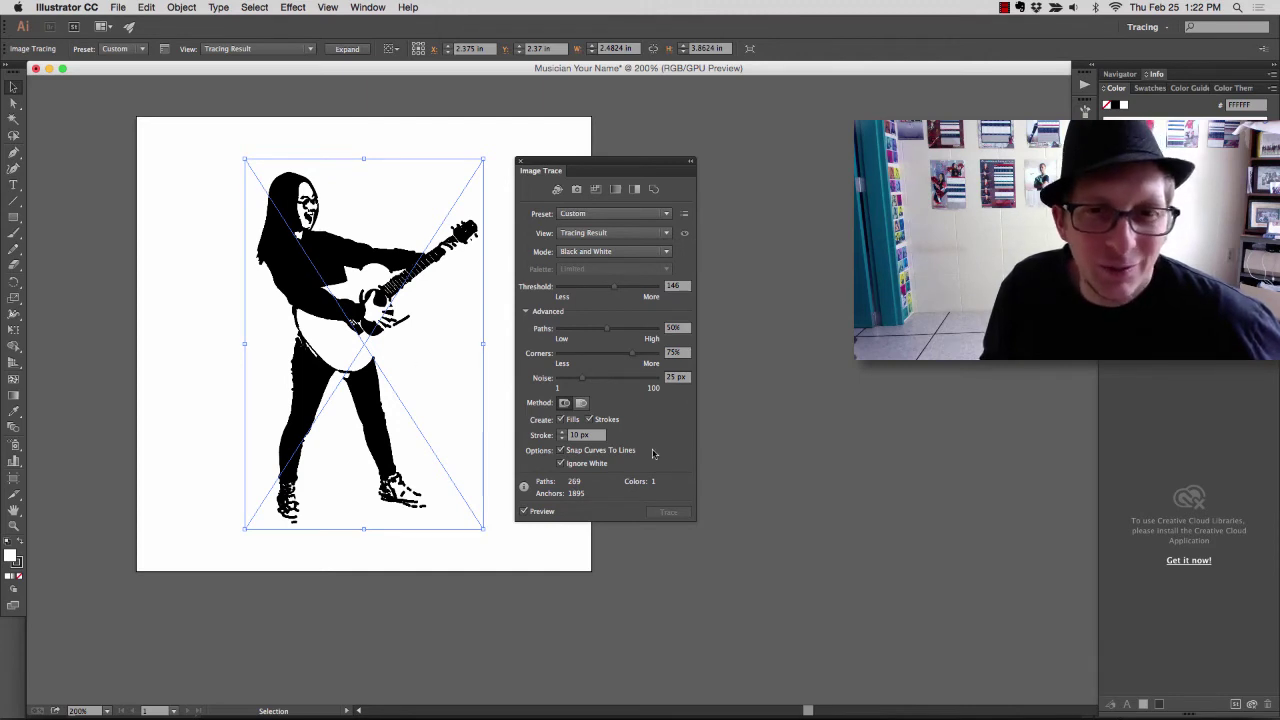
Step: Refine the live tracing with a threshold of 182 and a stroke width of 7 px
drag(613, 289, 598, 291)
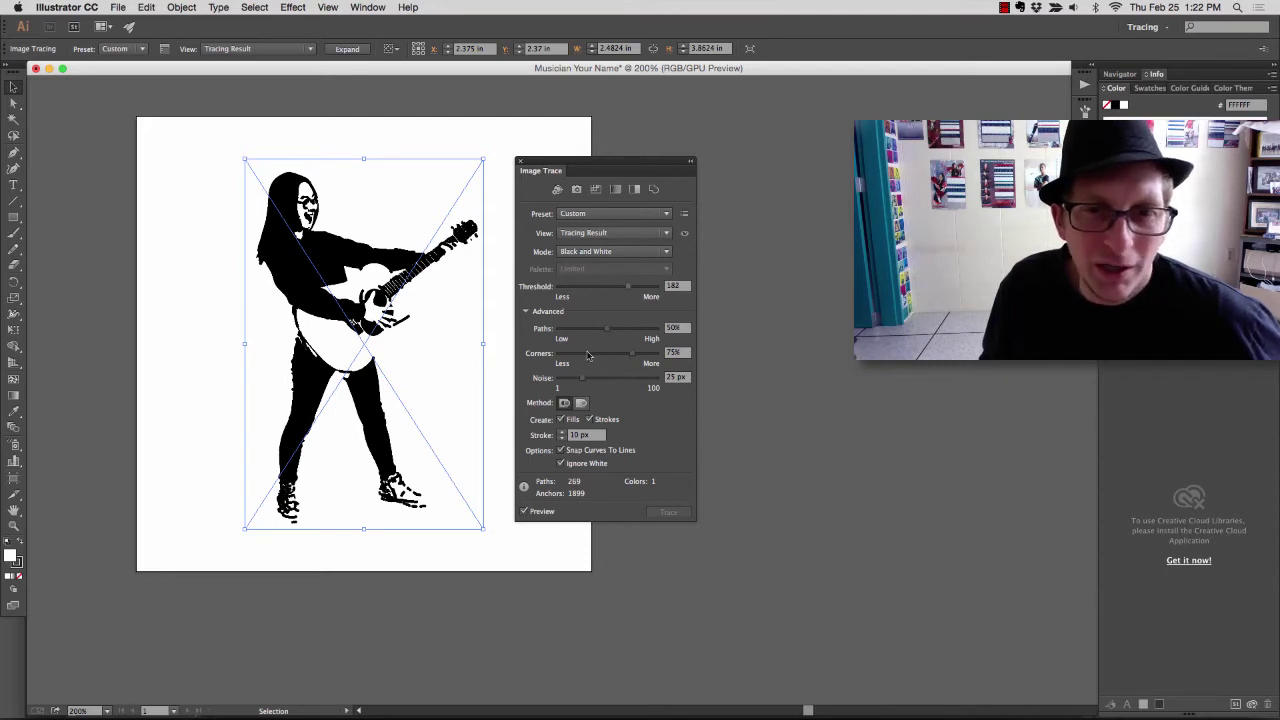
drag(605, 331, 607, 337)
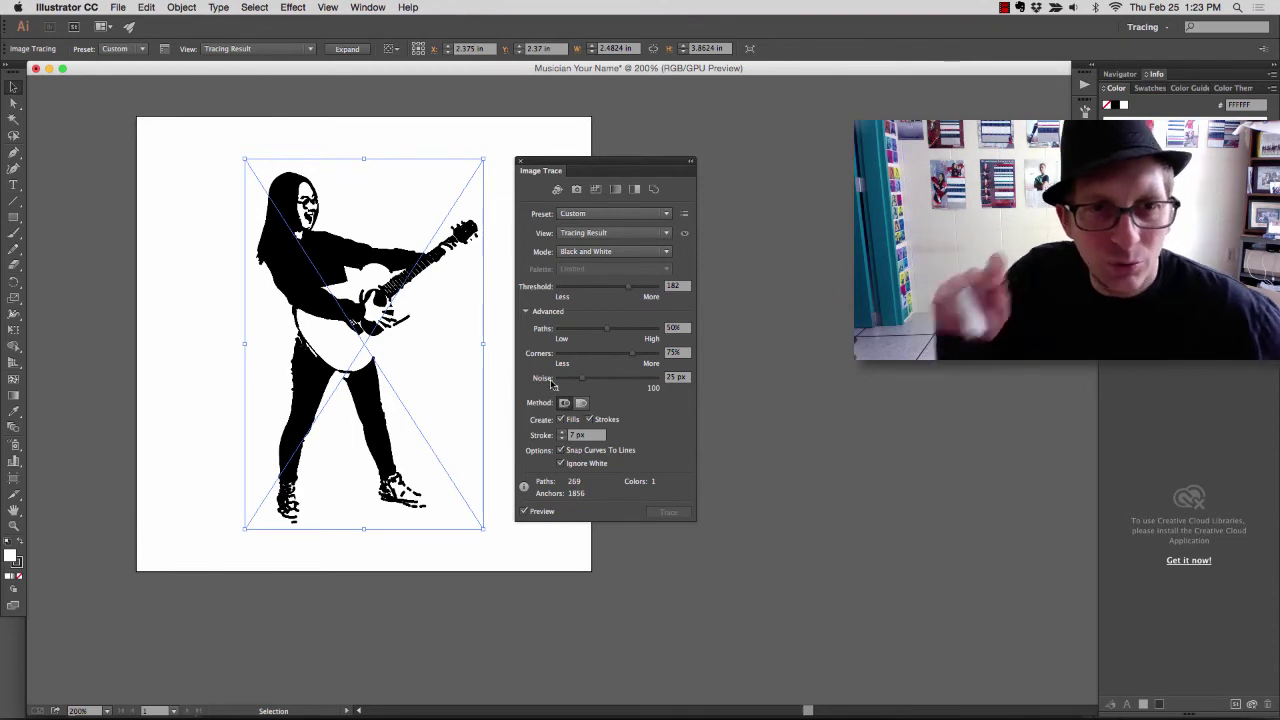
click(632, 423)
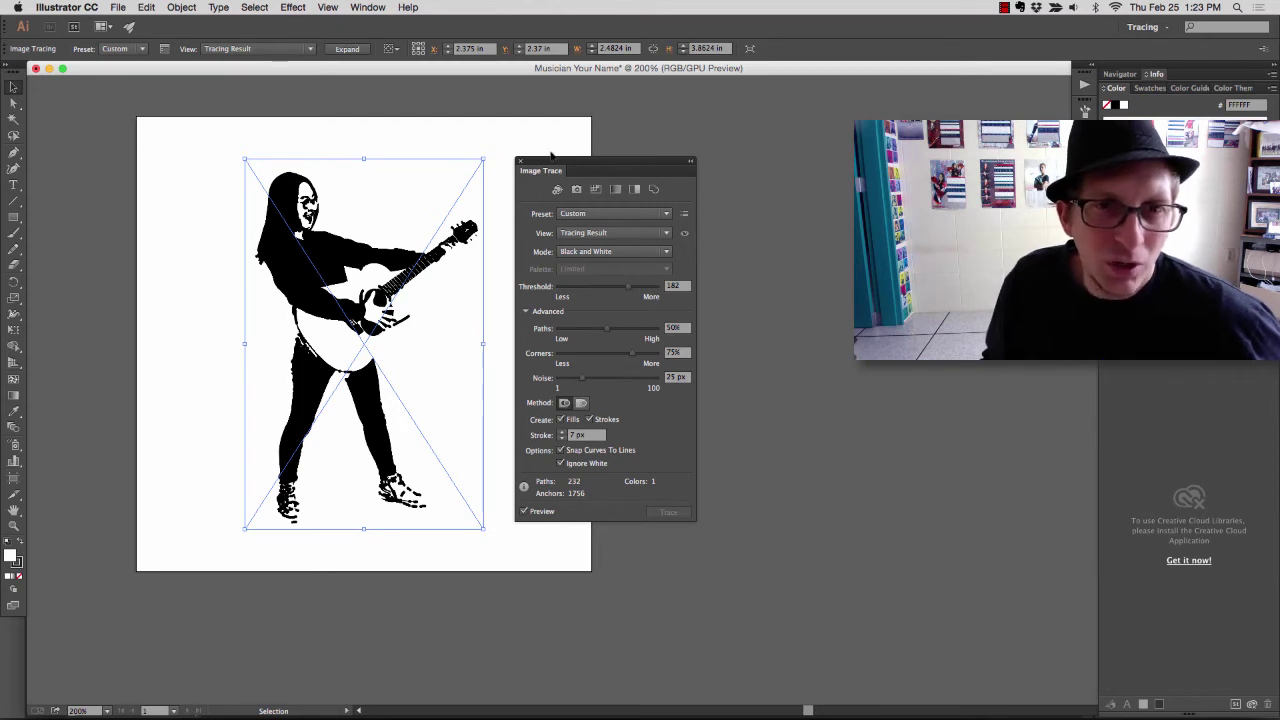
Step: Expand the traced guitarist into editable vector paths, clear of the trace settings, and deselect the artwork
drag(565, 160, 688, 177)
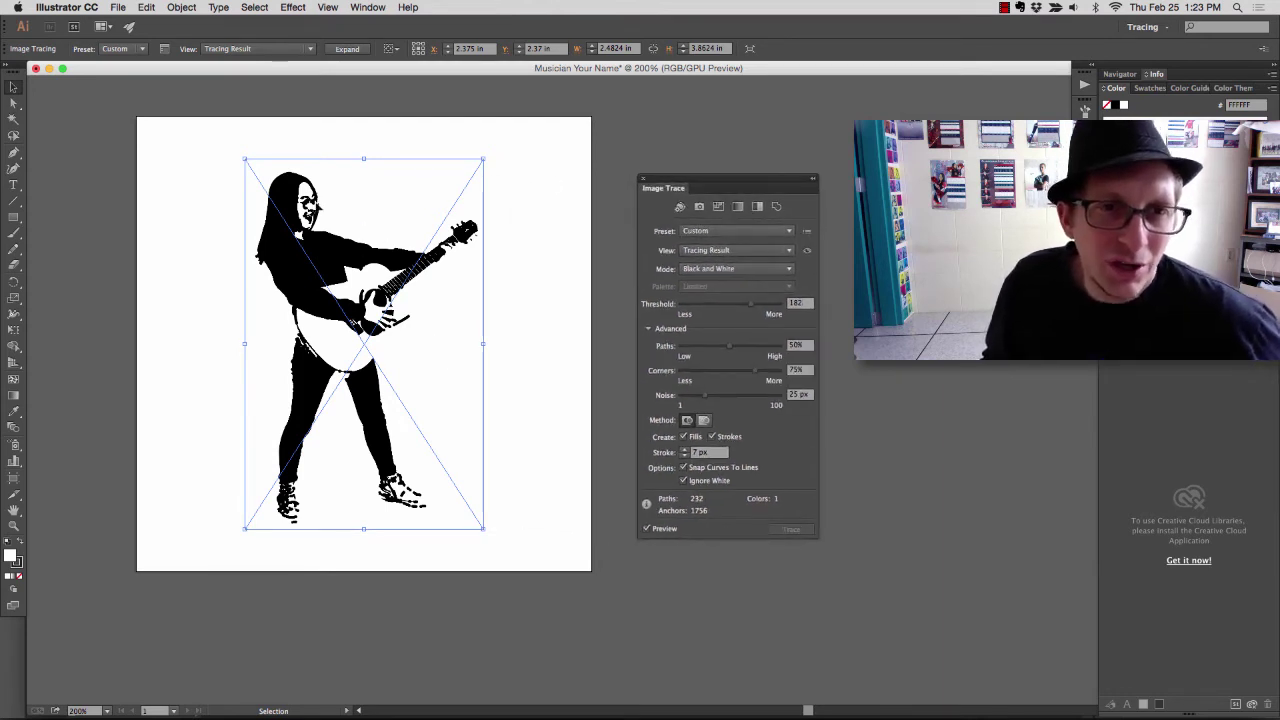
click(347, 49)
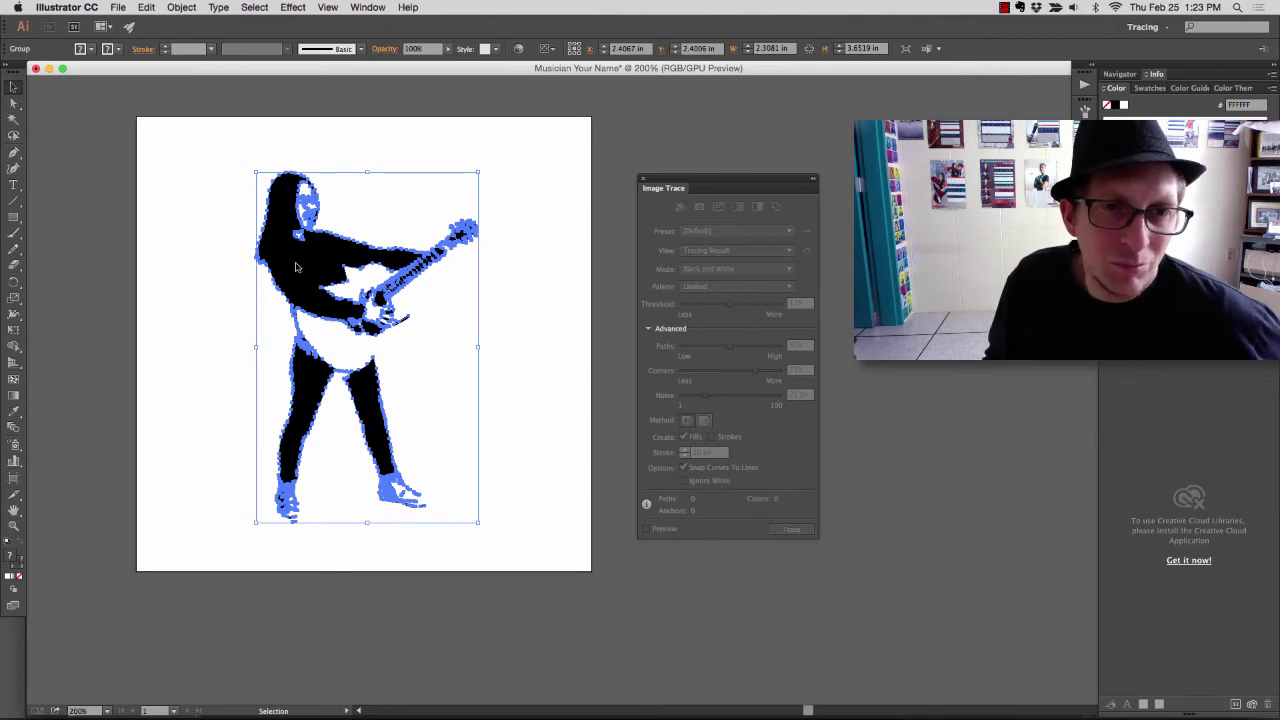
scroll(295, 263, up, 2)
click(396, 181)
click(343, 157)
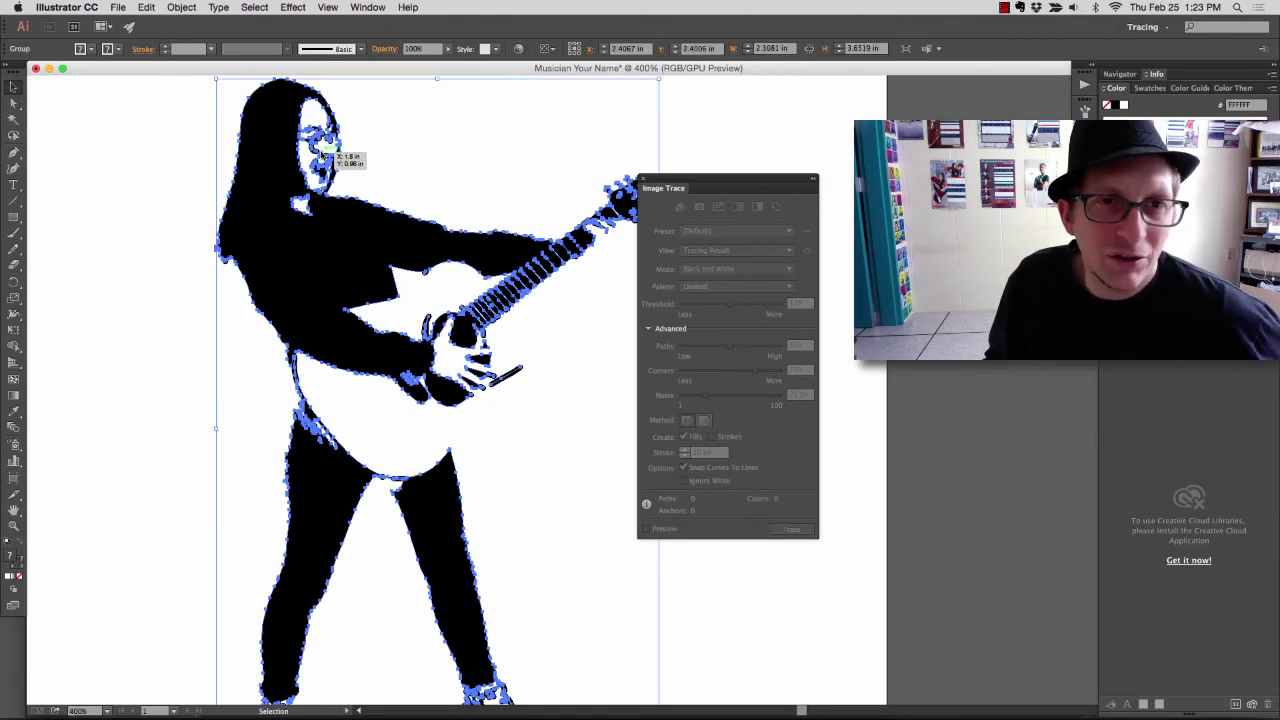
click(388, 172)
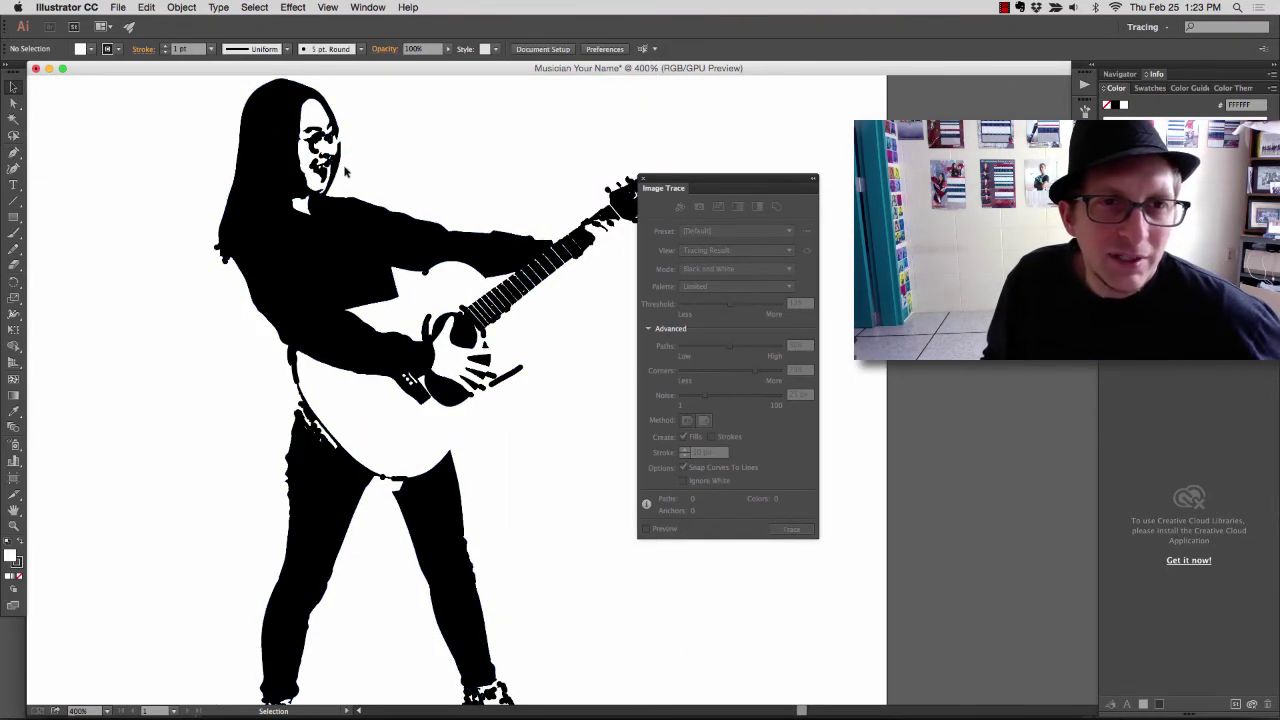
Step: Pull an anchor point on the lower edge of the guitarist's mouth shape downward and delete the whole shape
scroll(348, 172, up, 2)
scroll(322, 168, up, 2)
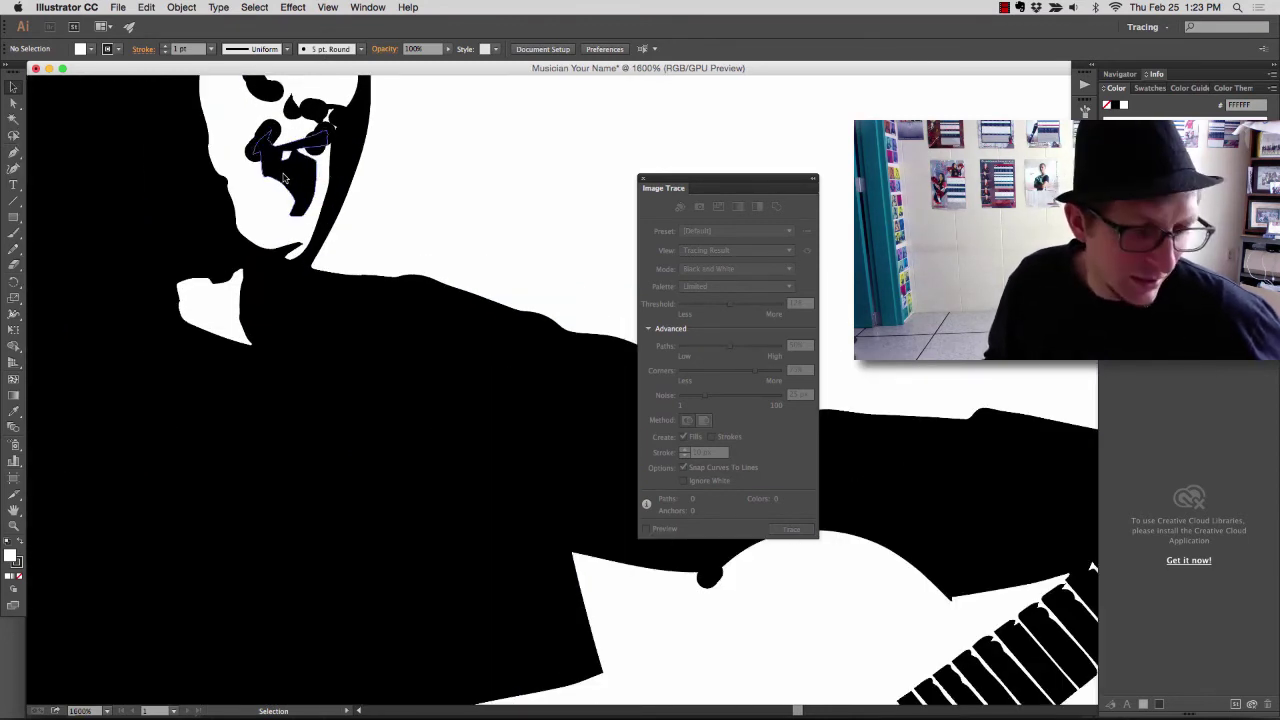
key(a)
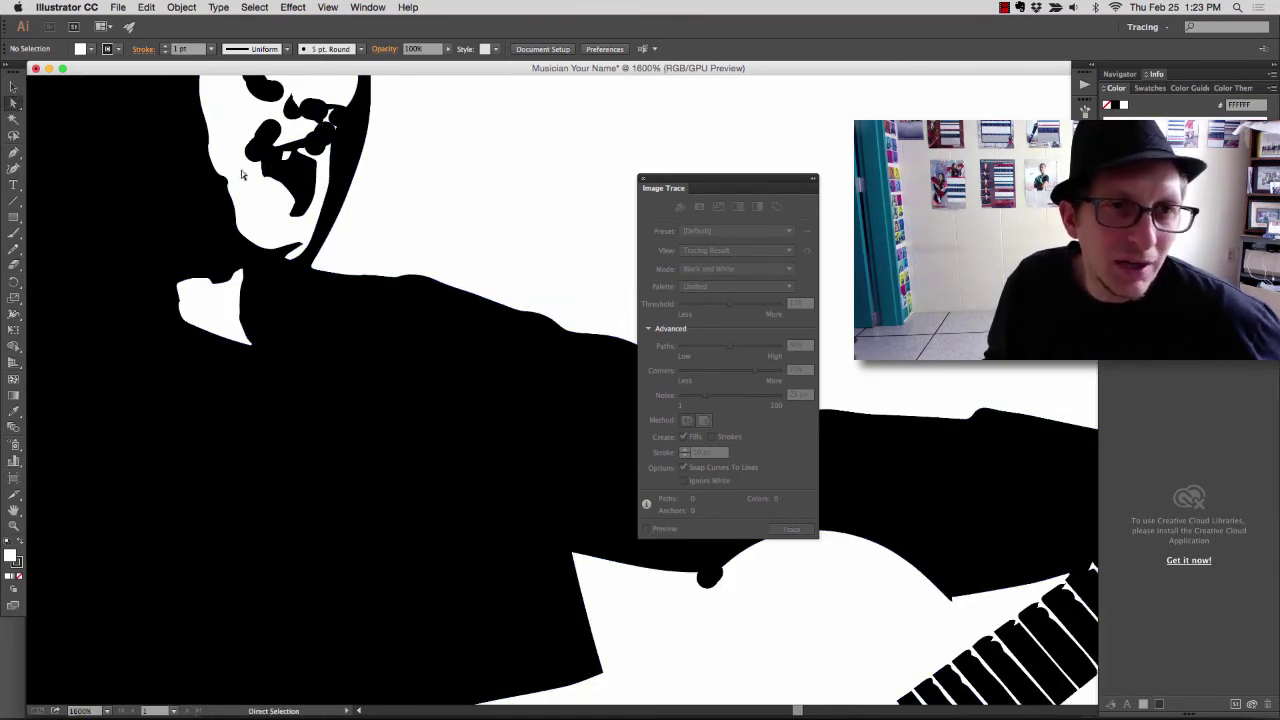
click(286, 181)
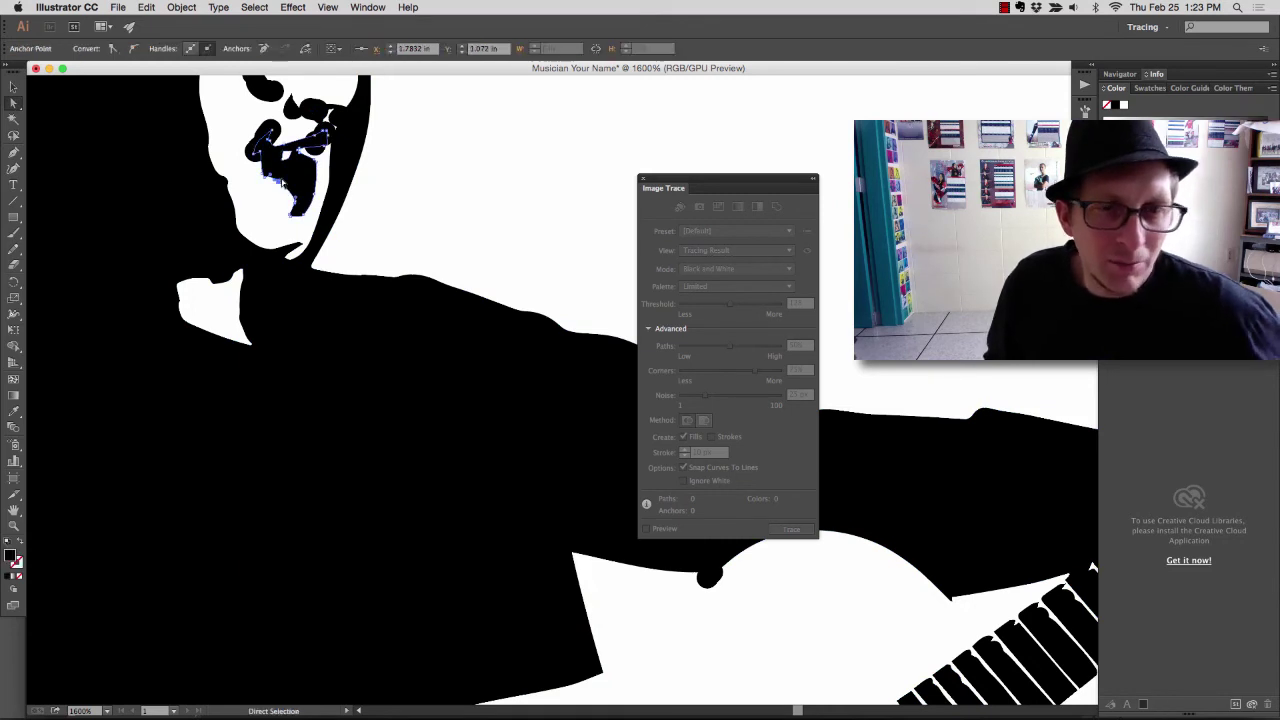
click(281, 185)
click(279, 183)
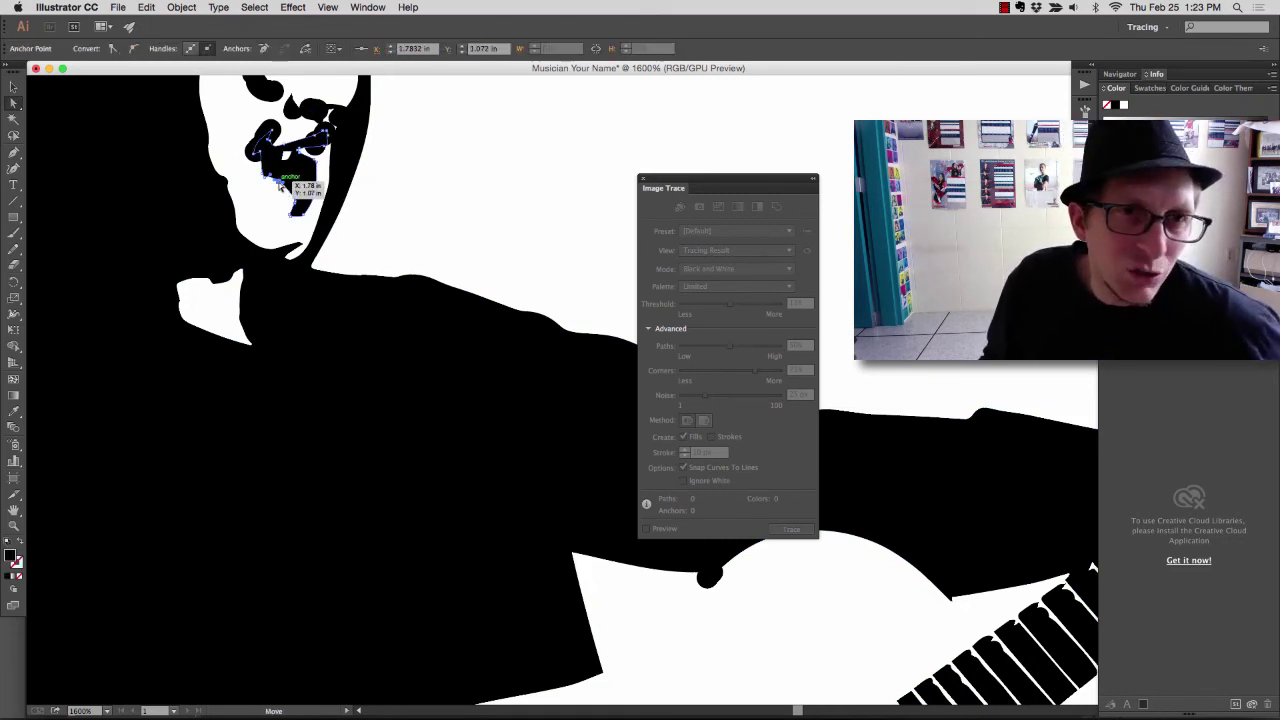
drag(281, 185, 282, 200)
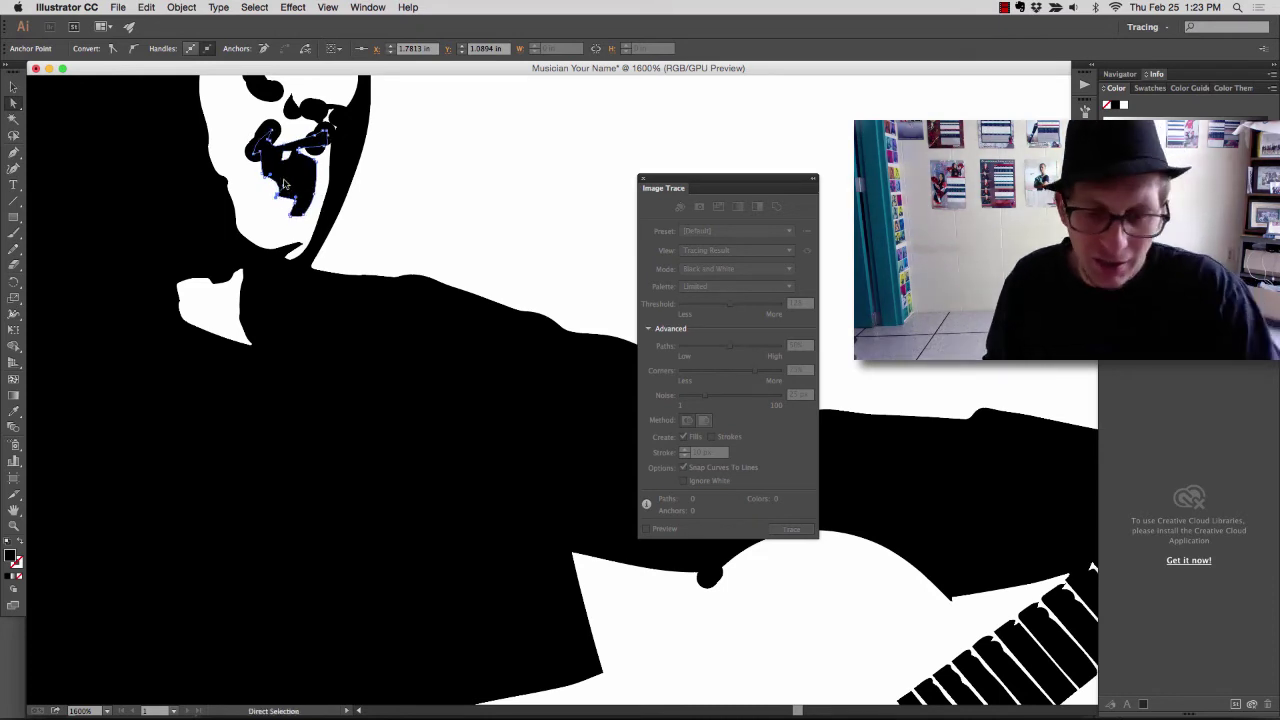
key(Delete)
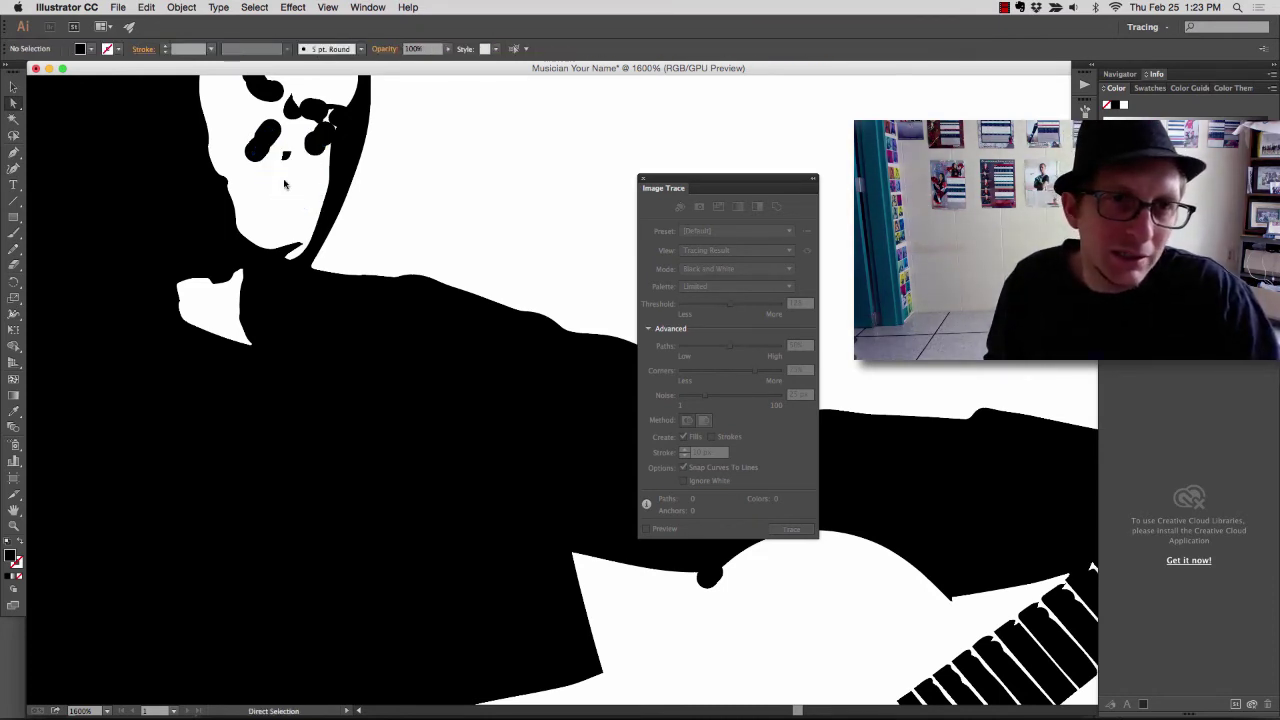
Step: Delete the thick stroke at the corner of the mouth and the small black speck beside it
scroll(290, 180, up, 5)
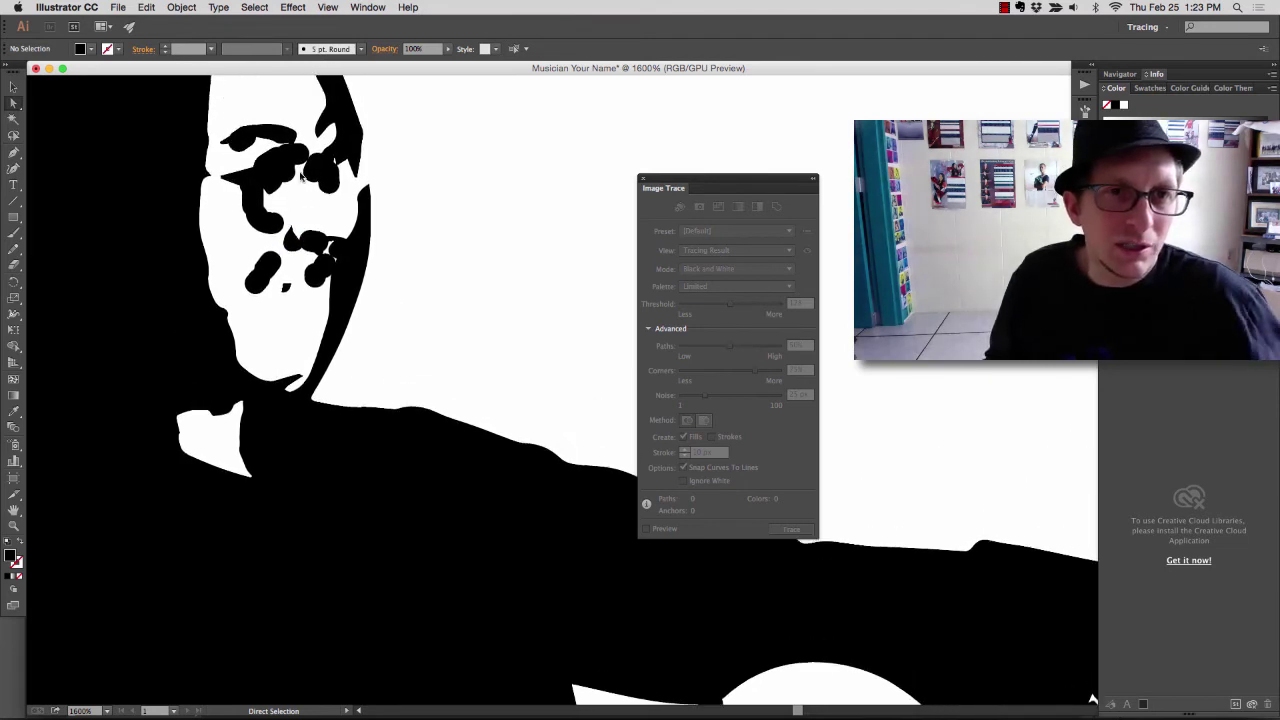
scroll(300, 175, up, 2)
click(284, 344)
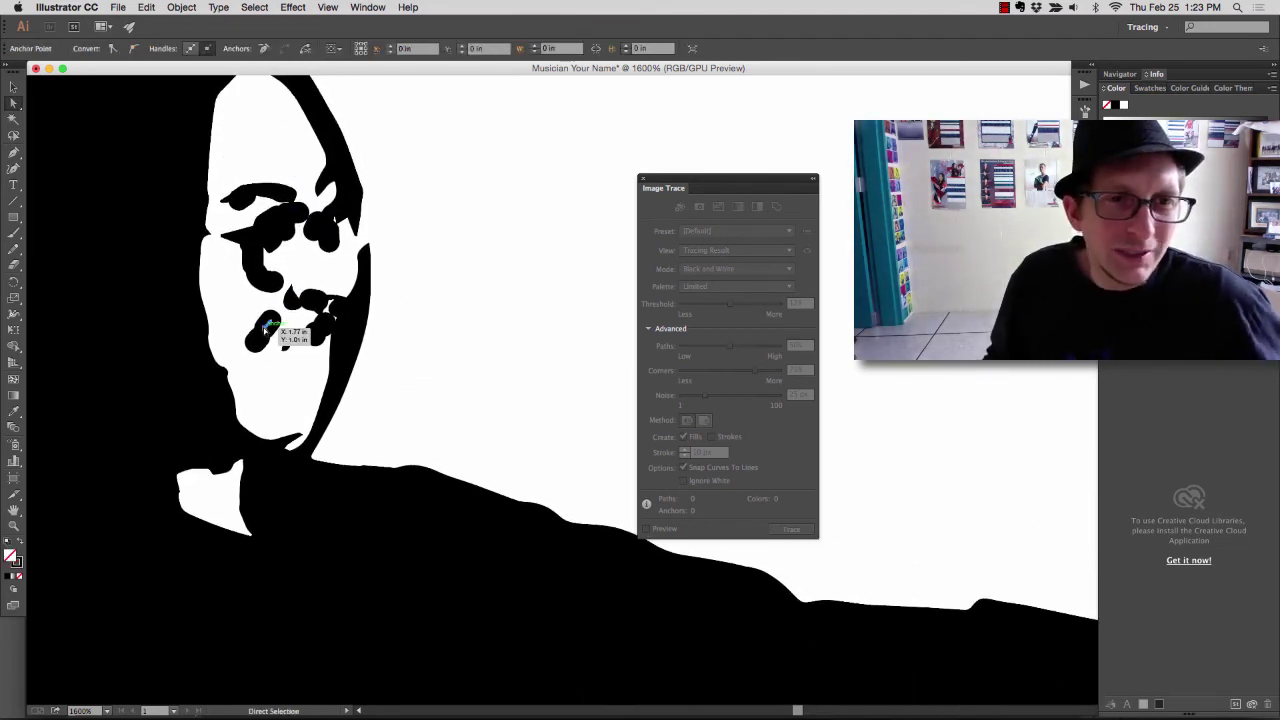
click(258, 342)
key(Delete)
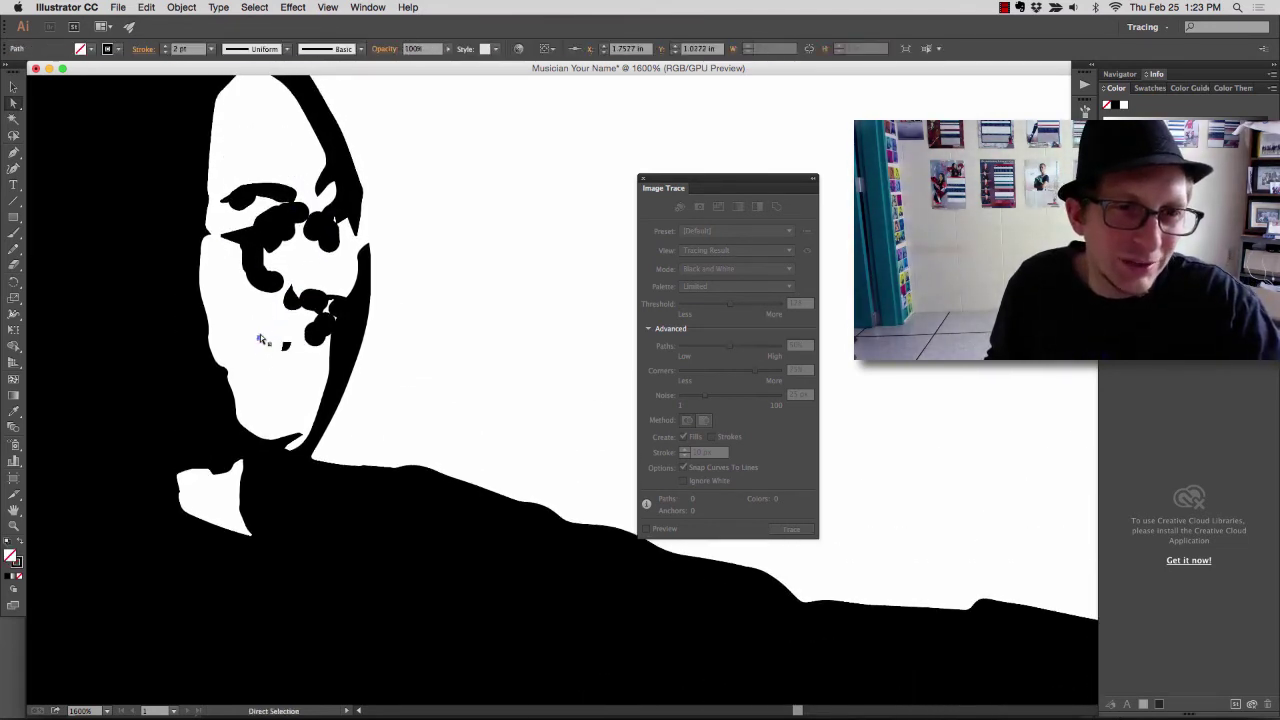
drag(285, 368, 286, 368)
key(Delete)
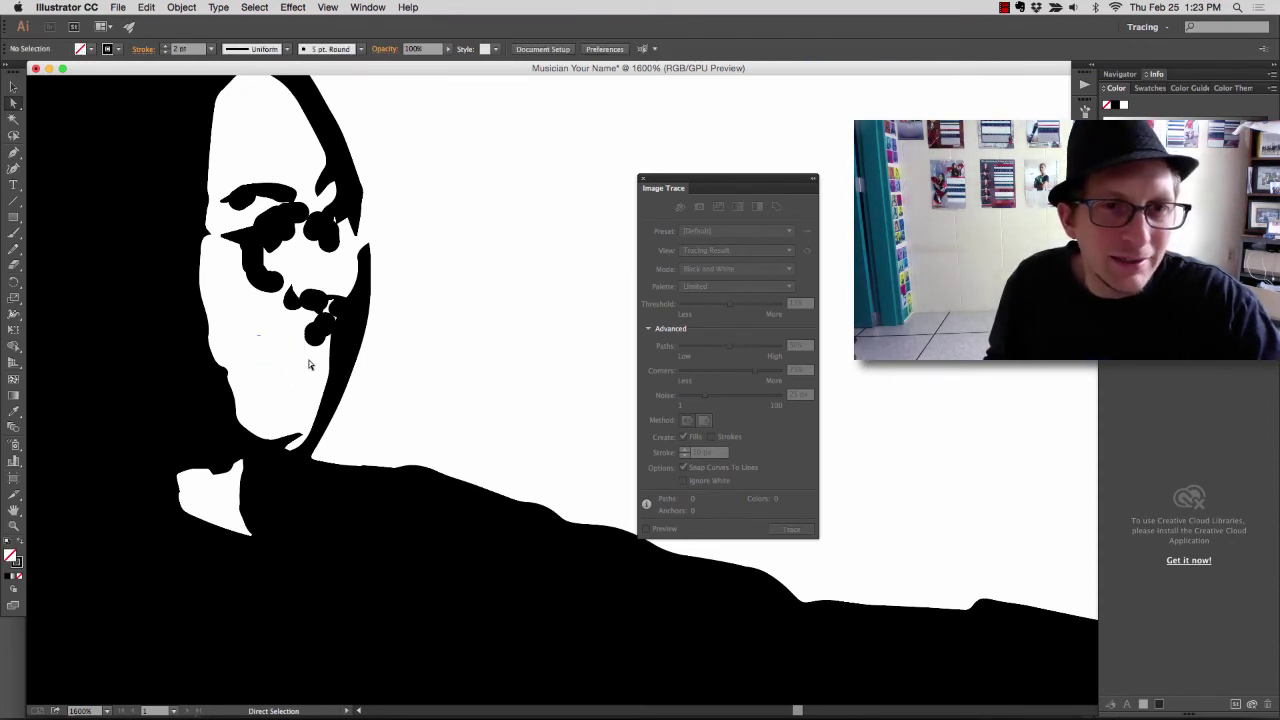
Step: Delete the thick stroke under the nose and undo the accidental deletion of the figure's main black shape
click(295, 315)
key(Delete)
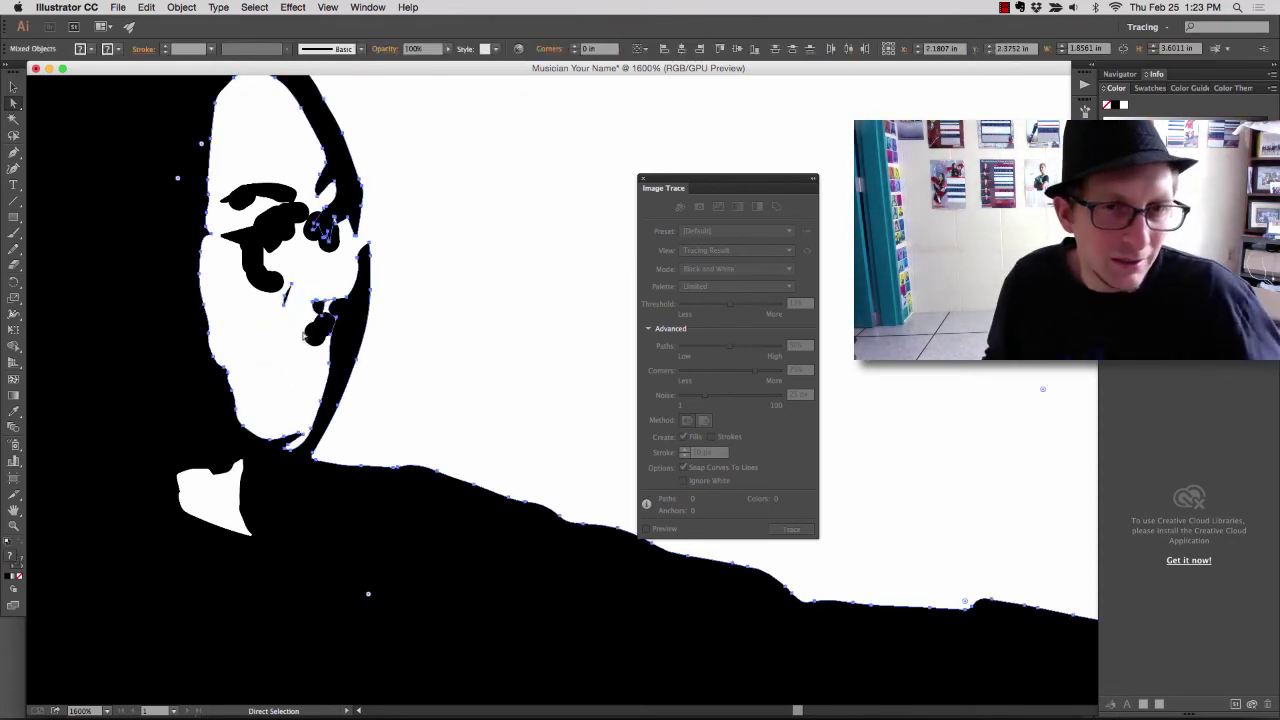
key(Delete)
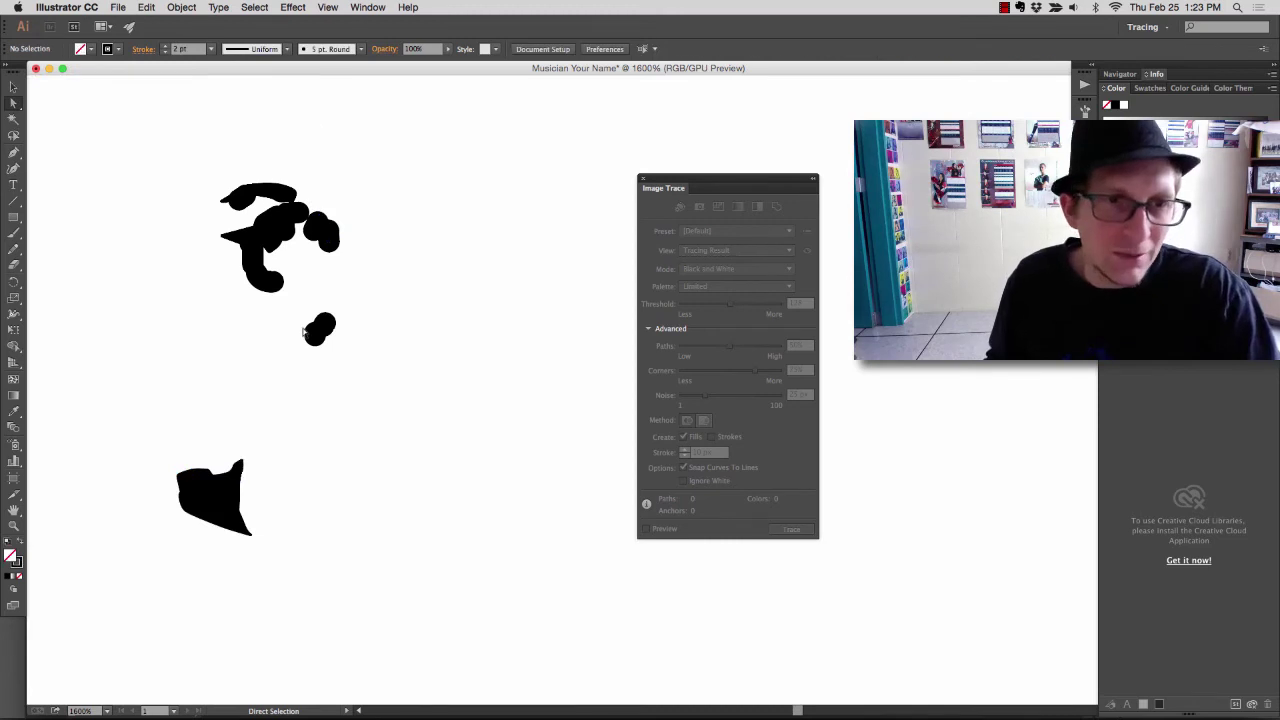
key(super+z)
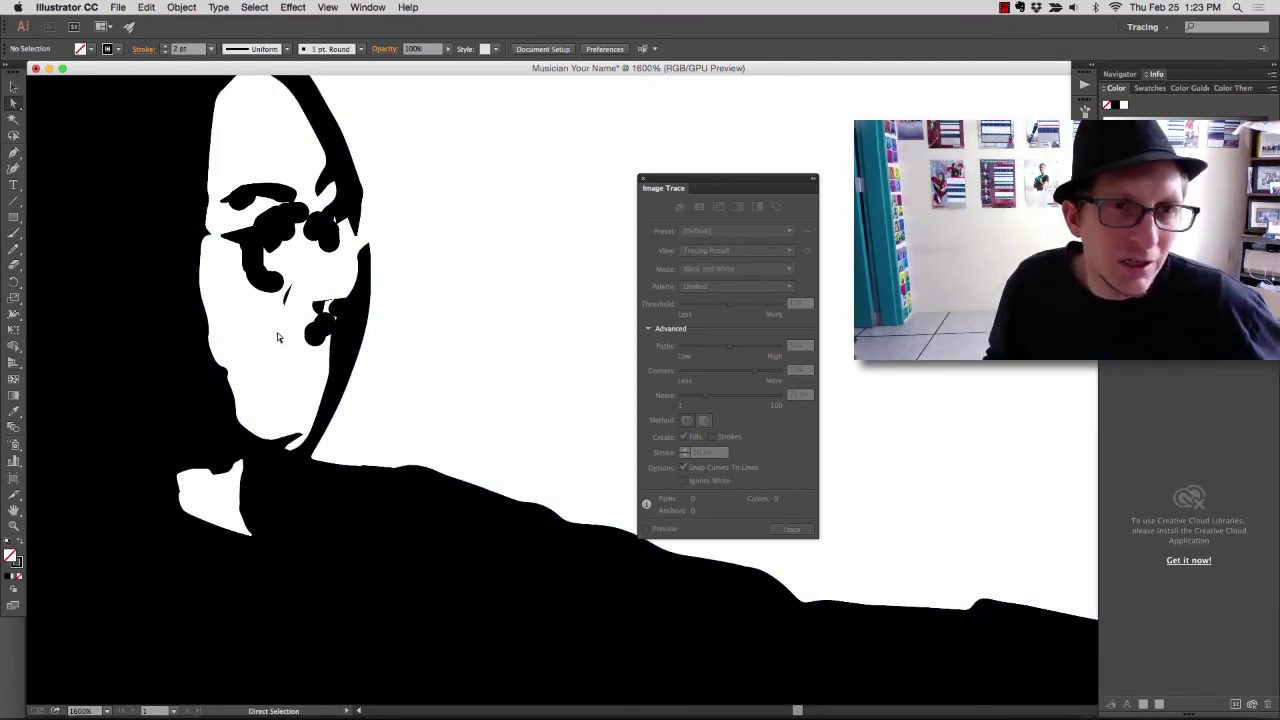
Step: Delete the black contour fill and thick stroke running from the eye down along the nose
click(266, 273)
key(Delete)
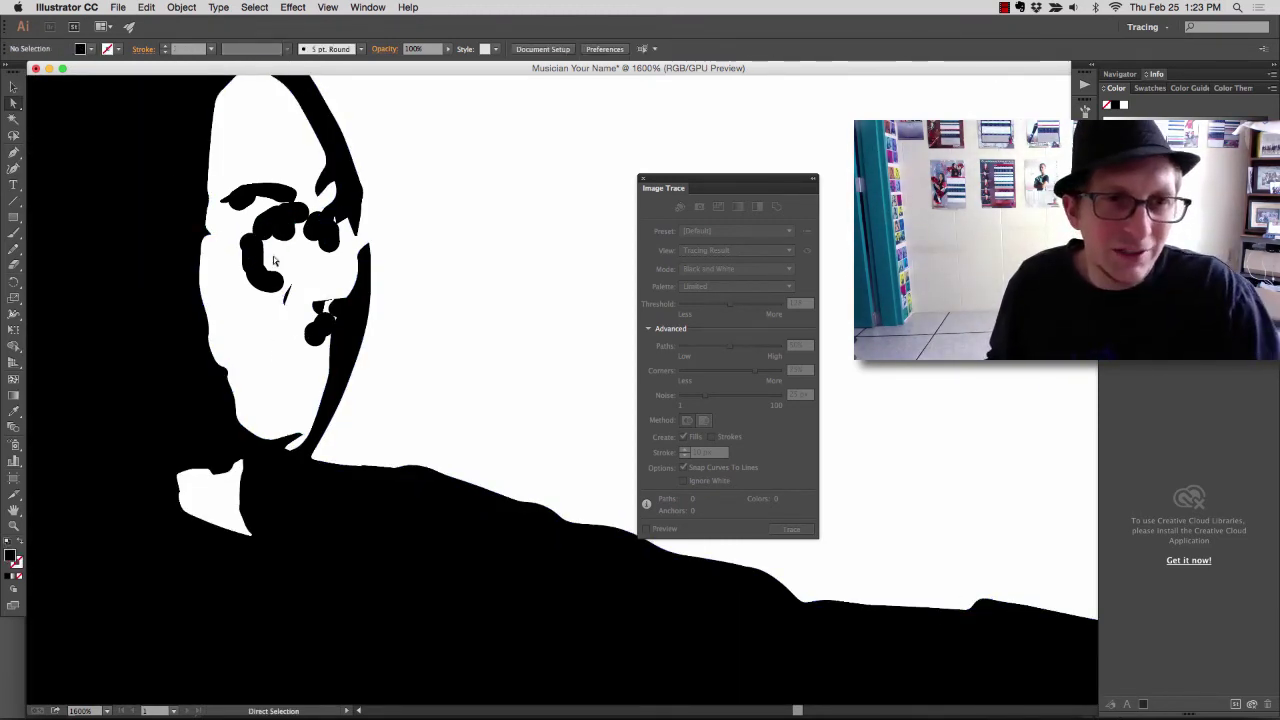
key(super+z)
drag(273, 309, 247, 261)
key(Delete)
key(Delete)
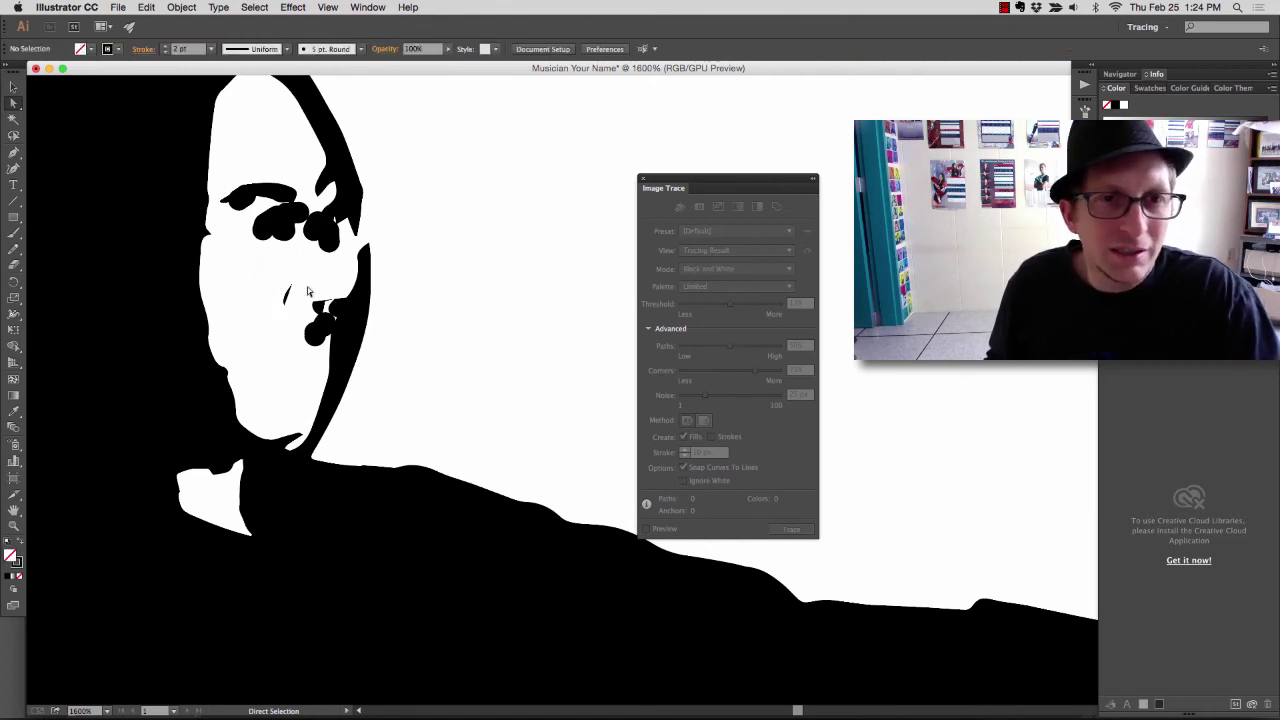
Step: Delete the leftover thin black slivers beneath the nose
drag(332, 283, 278, 308)
key(Delete)
click(303, 300)
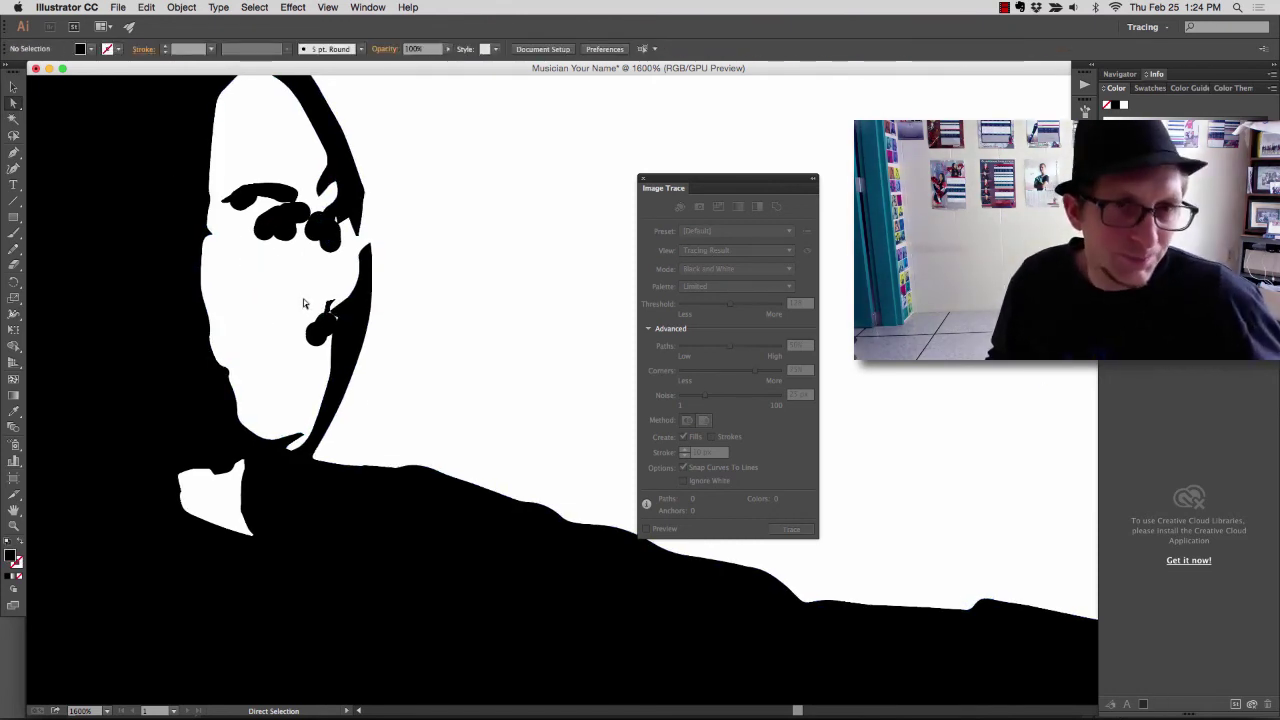
Step: Delete the stray thick diagonal stroke beside the fingertips of the guitarist's strumming hand
scroll(303, 299, down, 5)
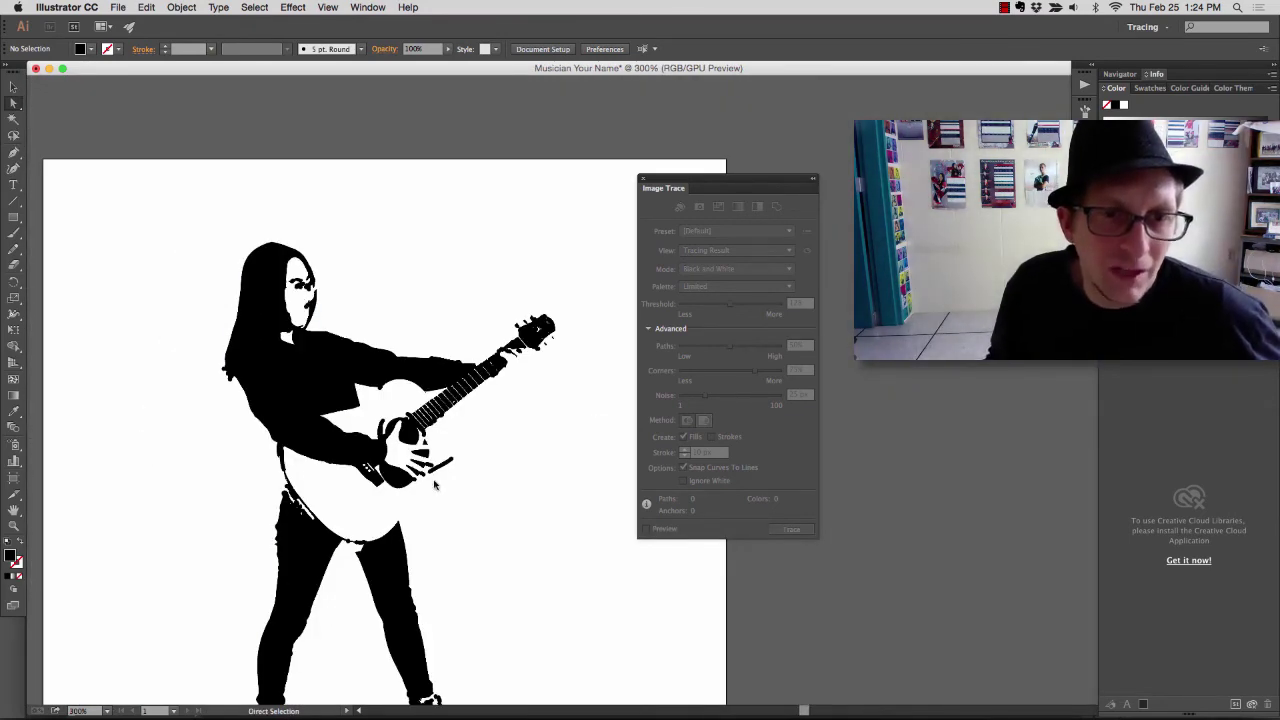
scroll(434, 484, up, 5)
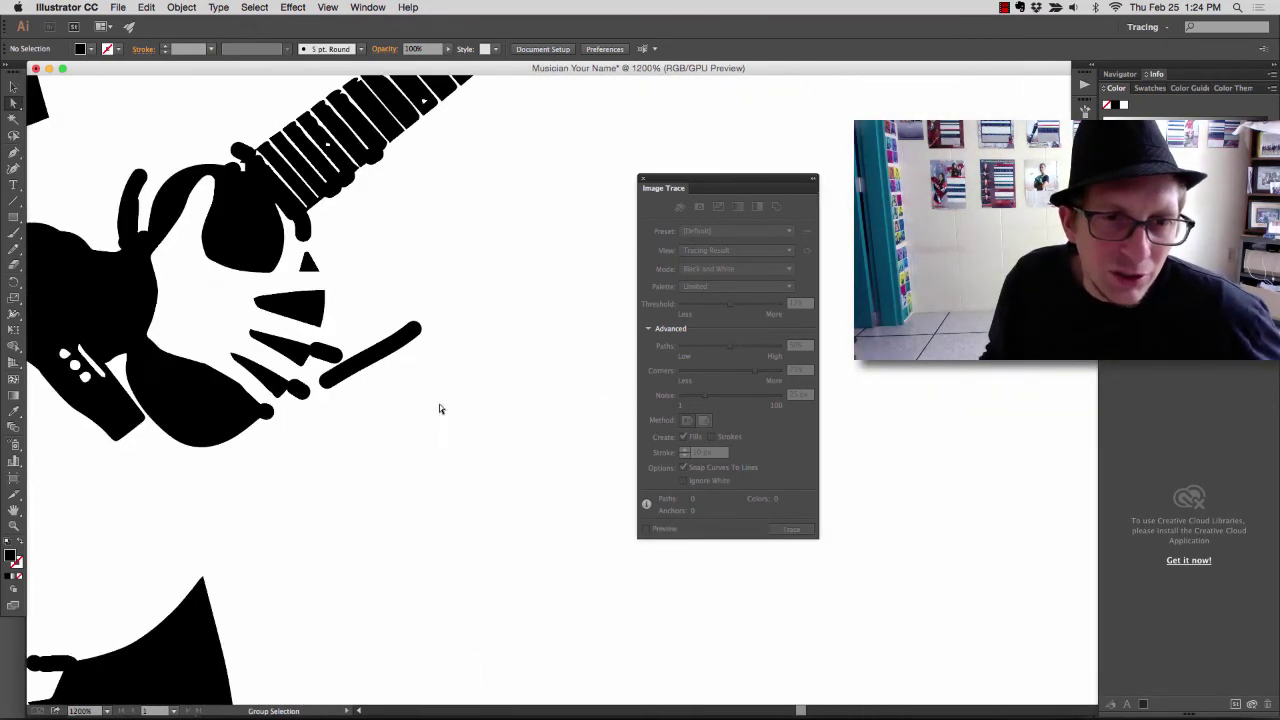
key(a)
click(392, 340)
key(Delete)
key(Delete)
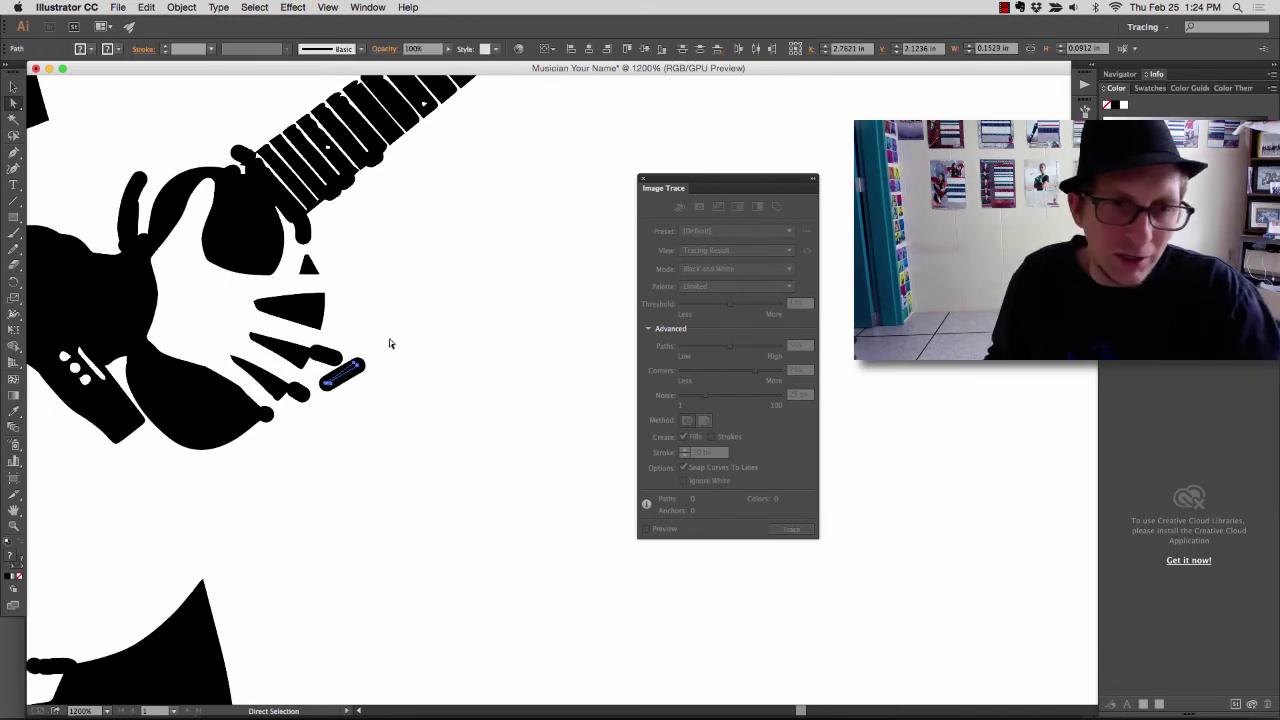
Step: Draw a rectangle about 4.75 by 4.74 in covering the whole artboard and fill it with medium blue
scroll(385, 375, down, 5)
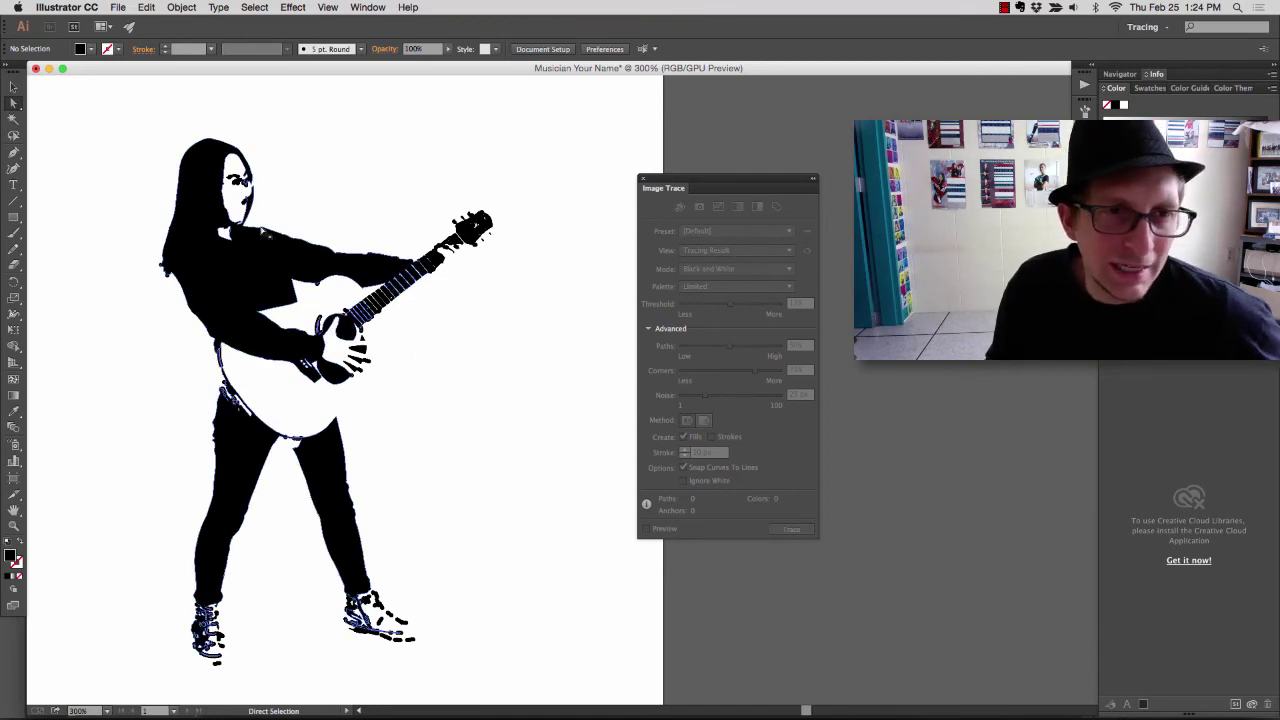
alt+scroll(86, 186, down, 1)
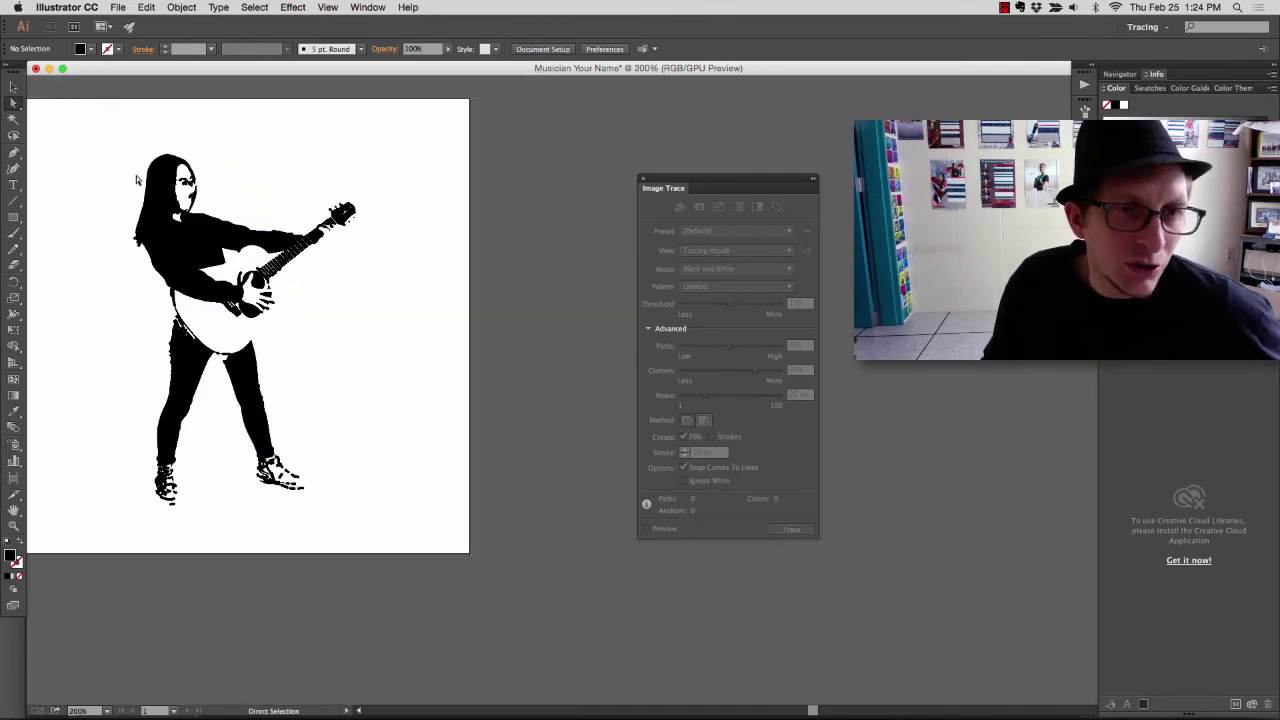
drag(318, 210, 361, 223)
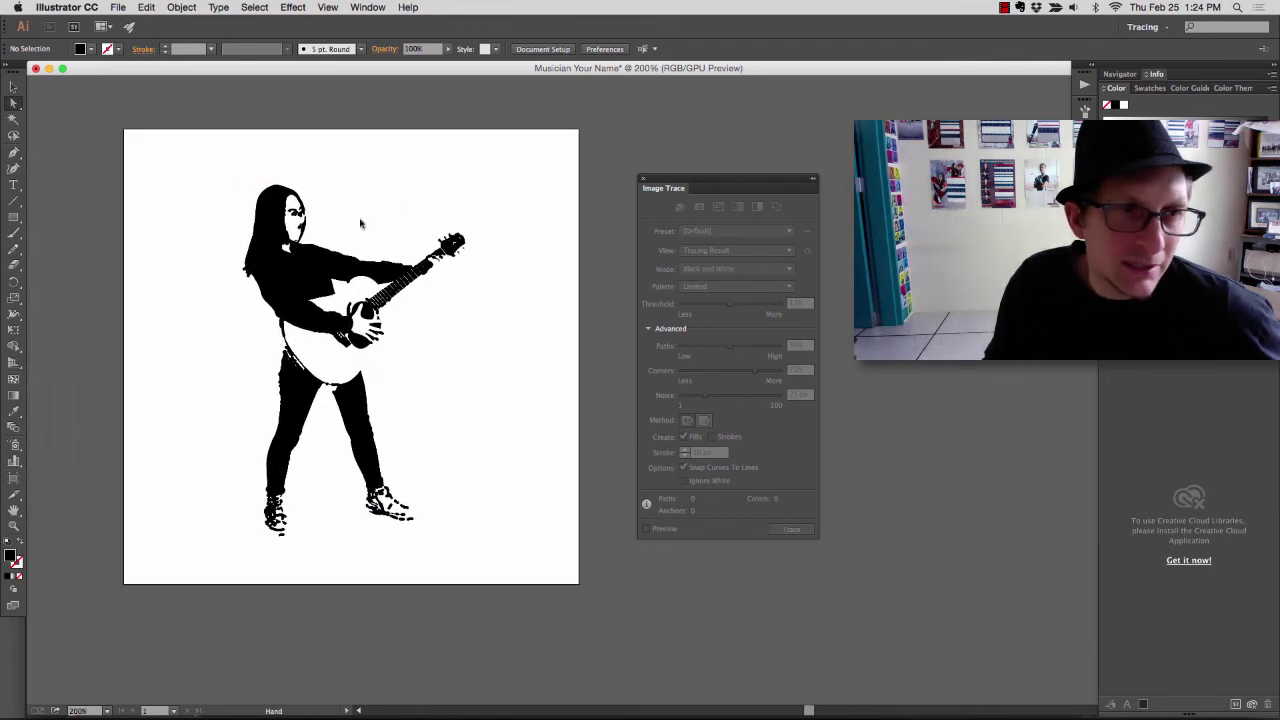
click(19, 218)
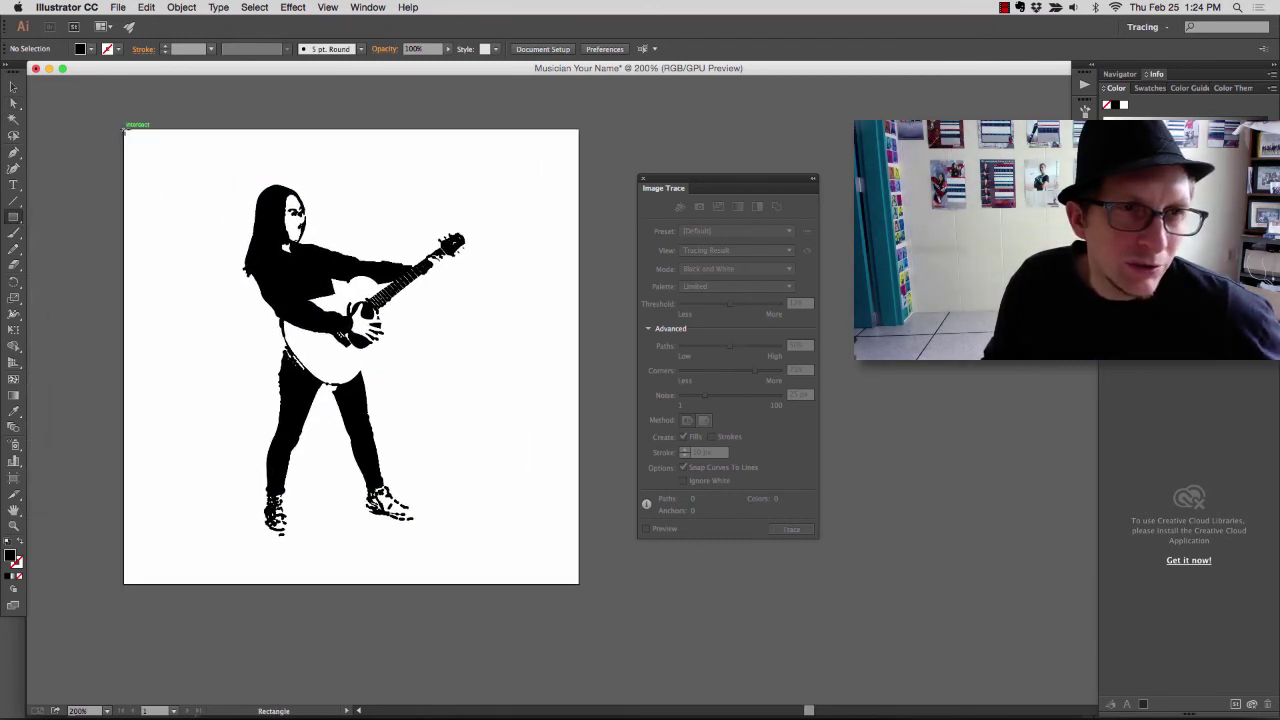
mouse_move(123, 129)
mouse_down()
mouse_move(375, 510)
mouse_move(580, 585)
mouse_up()
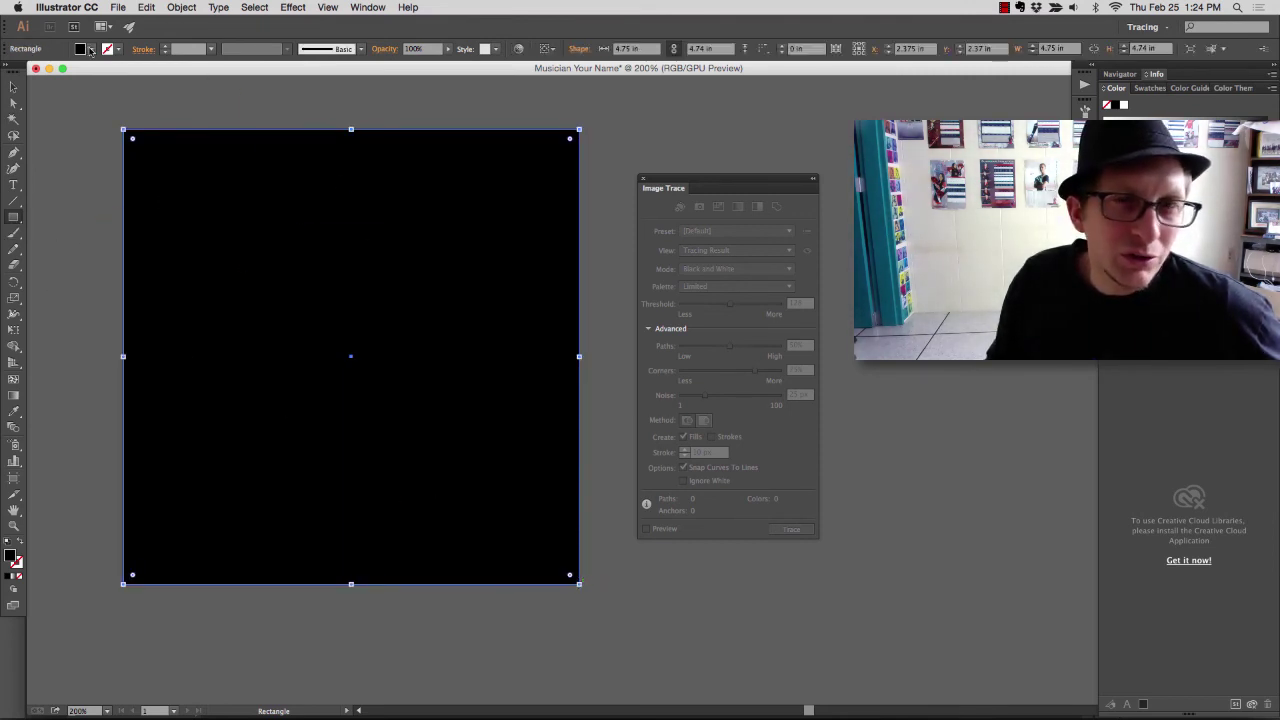
click(90, 49)
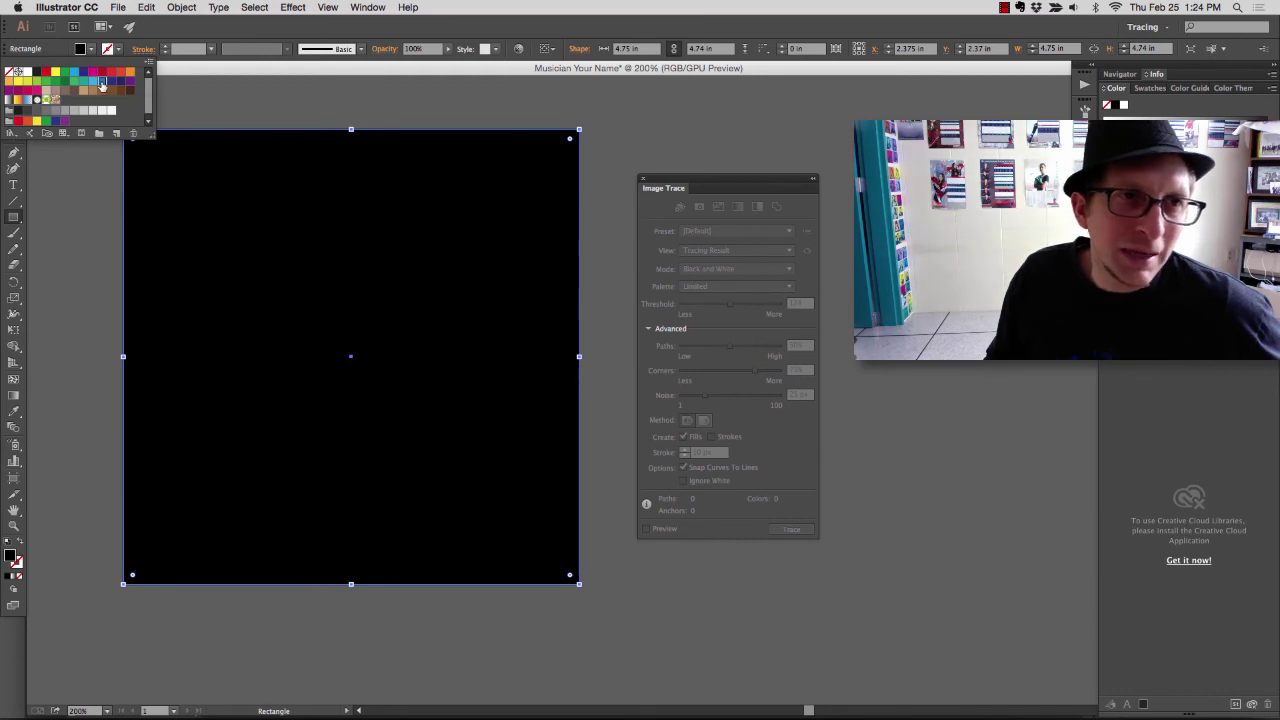
click(101, 87)
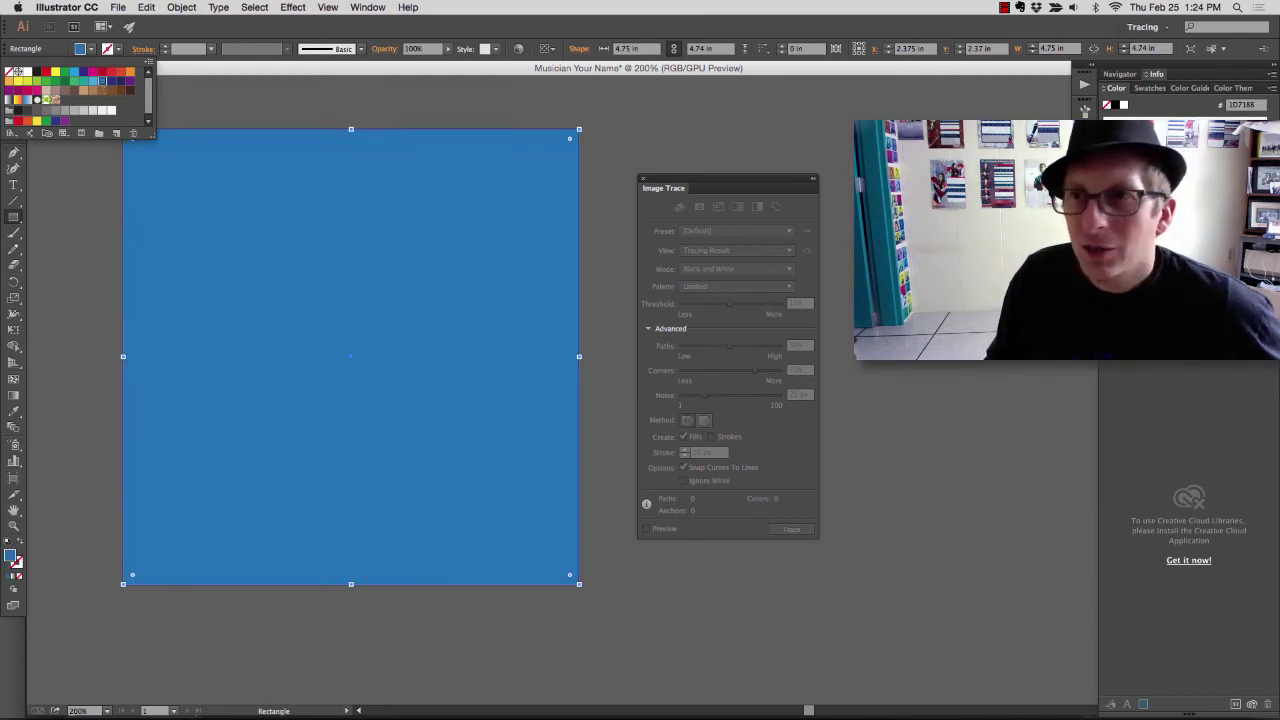
Step: Send the background rectangle behind the guitarist, change its fill to a lighter sky blue, and deselect it
click(1146, 93)
click(1146, 90)
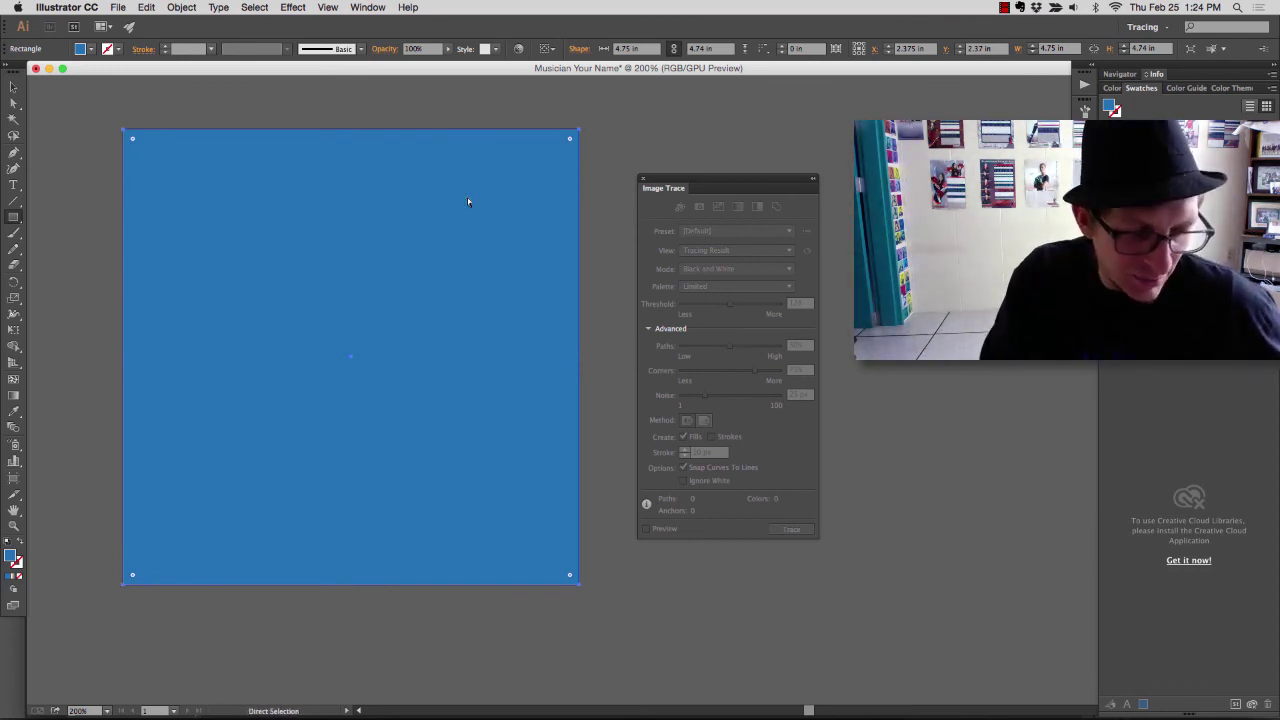
key(super+shift+bracketleft)
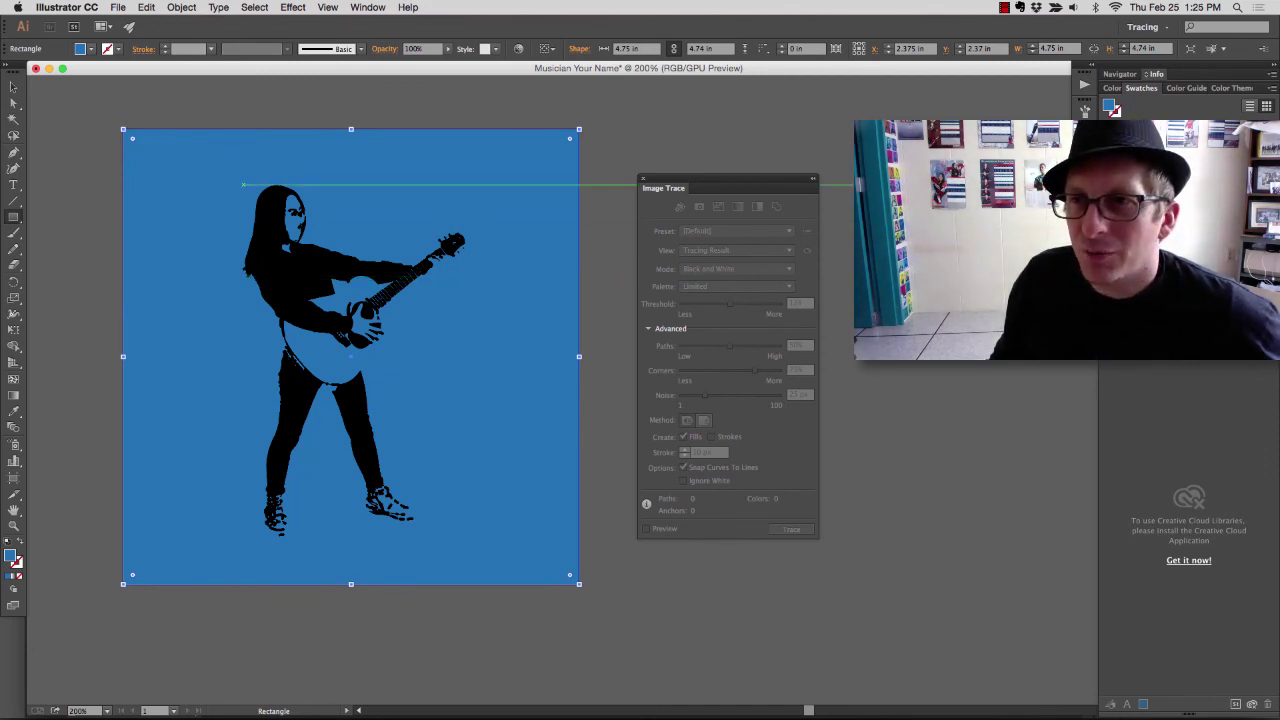
click(1205, 145)
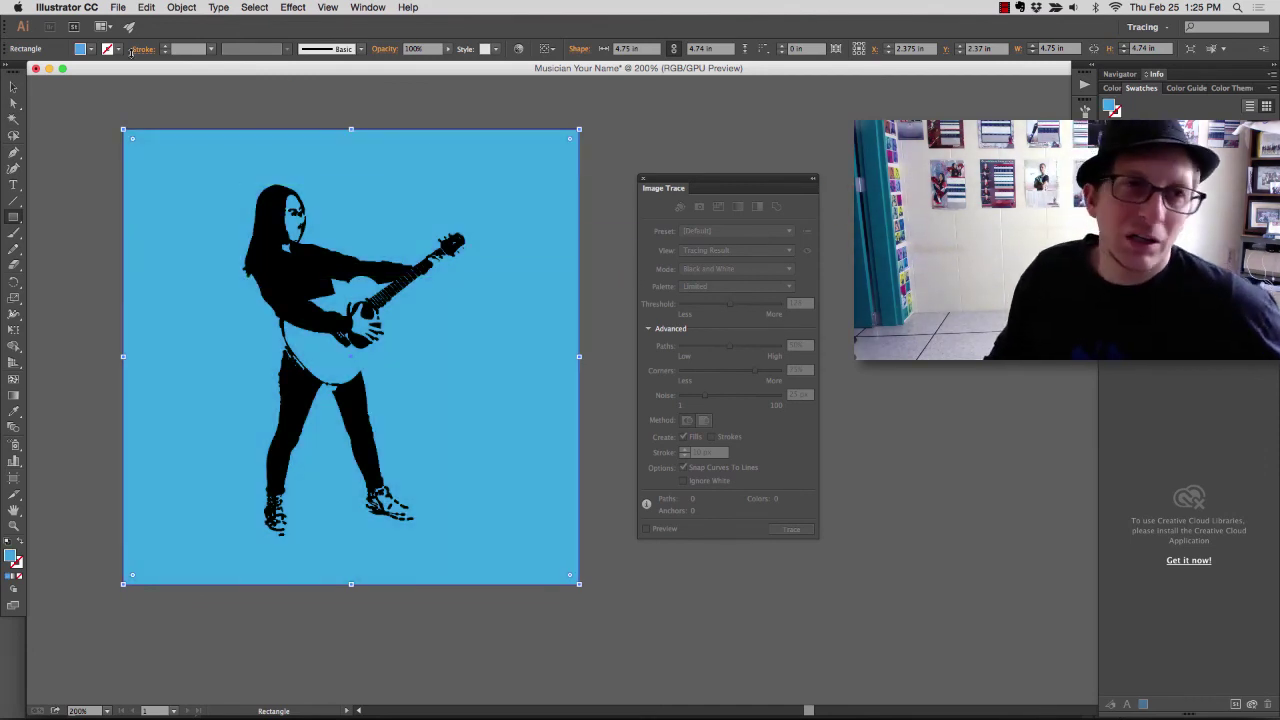
double_click(14, 88)
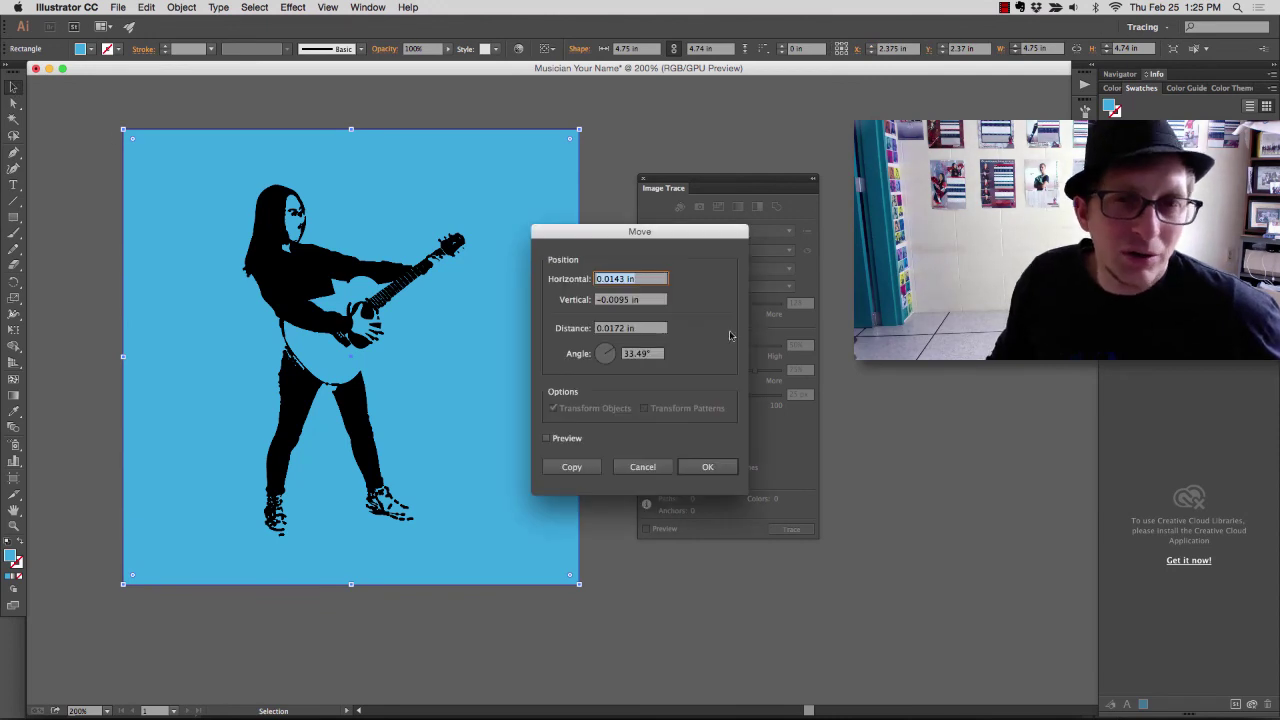
click(643, 467)
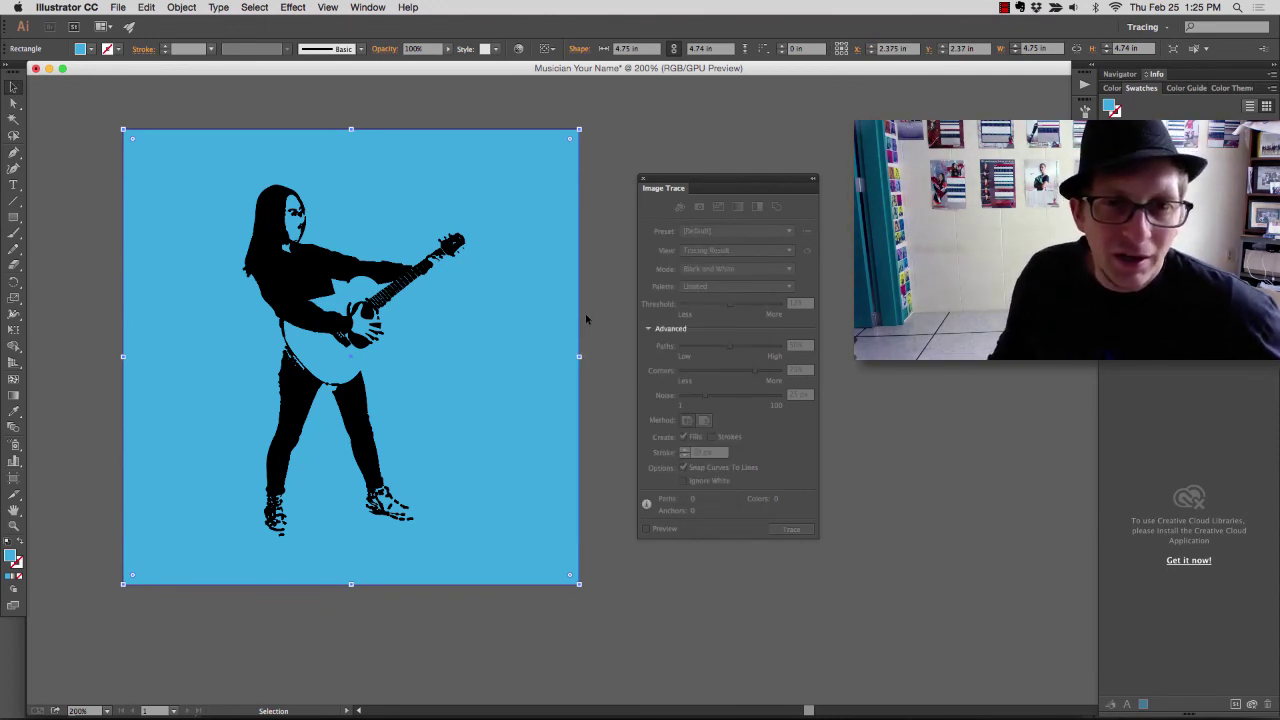
click(58, 116)
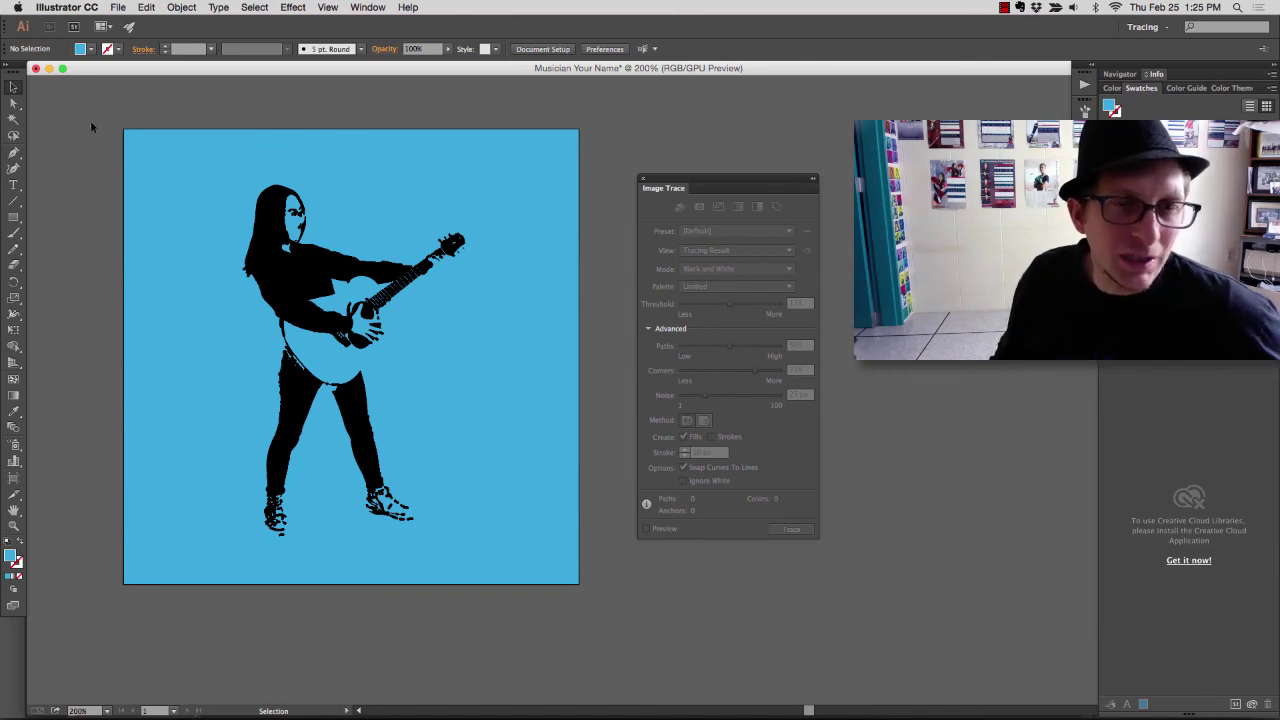
Step: Switch to Firefox and open the Band Member Action Vector album to view the example posters
key(super+Tab)
key(super+Tab)
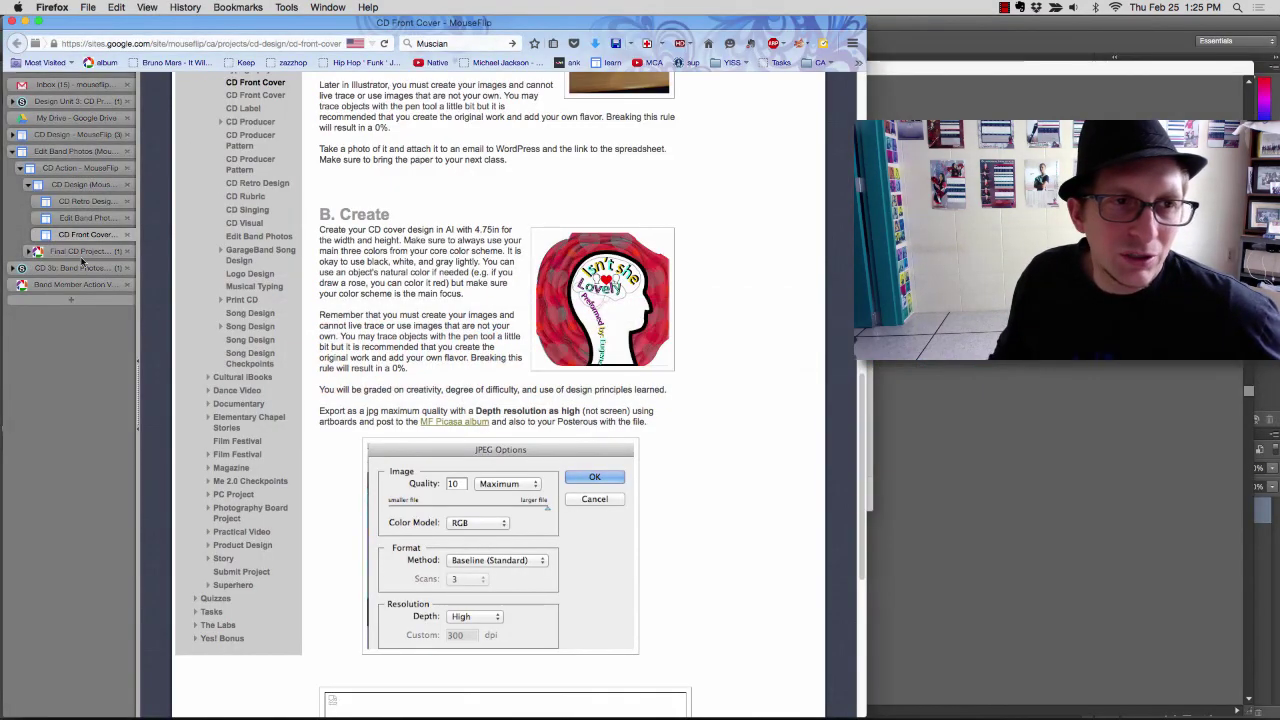
click(68, 284)
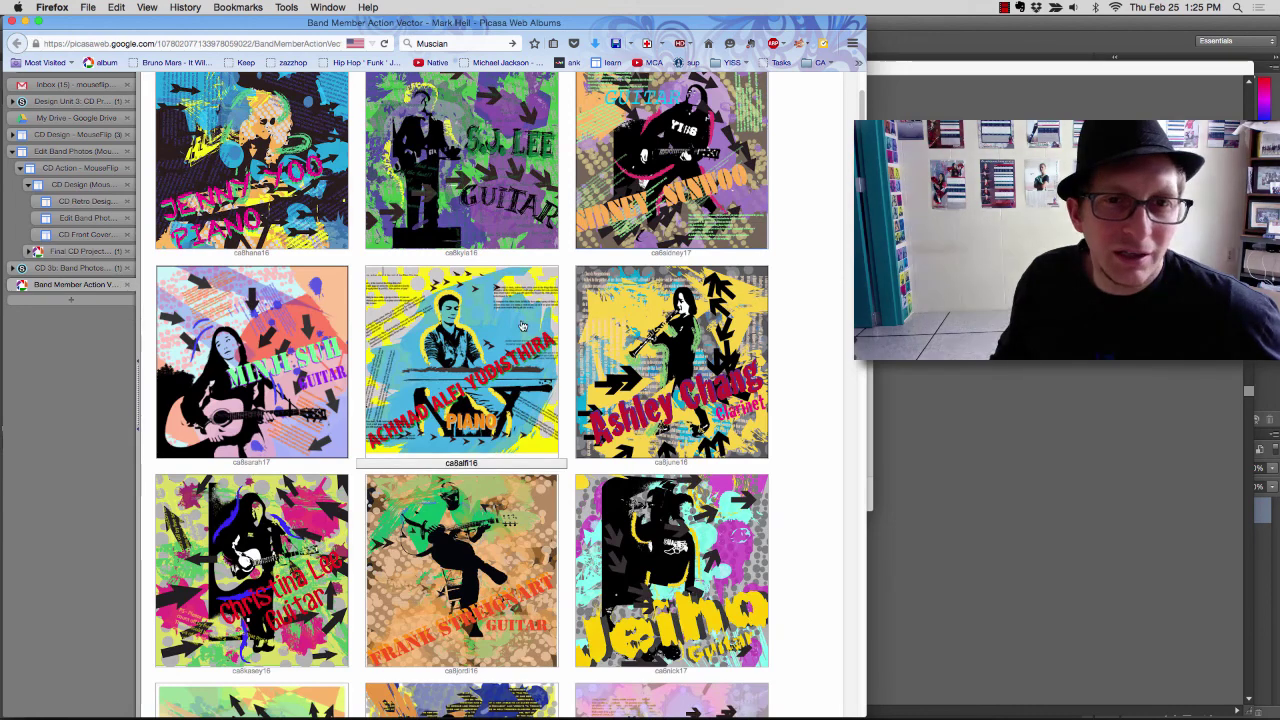